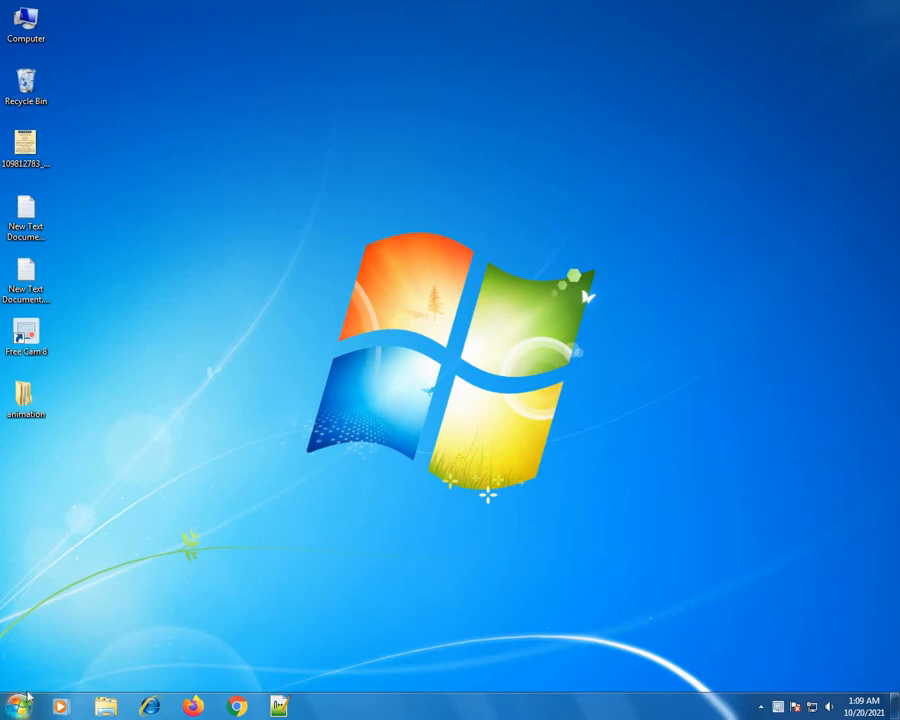
Launch Microsoft Office Access 2007 and start a new blank database
{"action": "left_click", "coordinate": [18, 706]}
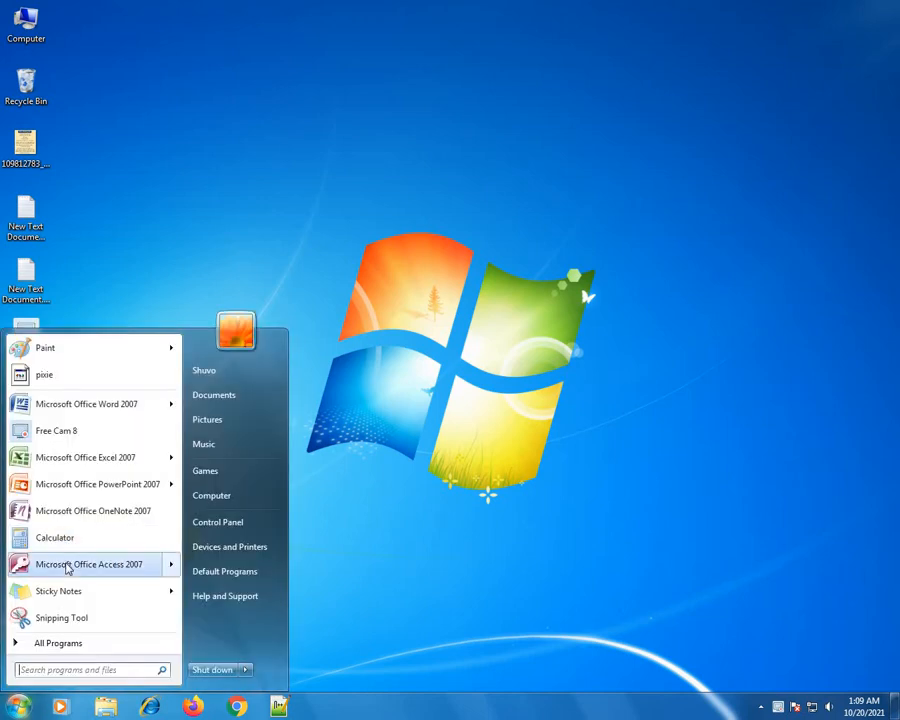
{"action": "left_click", "coordinate": [88, 564]}
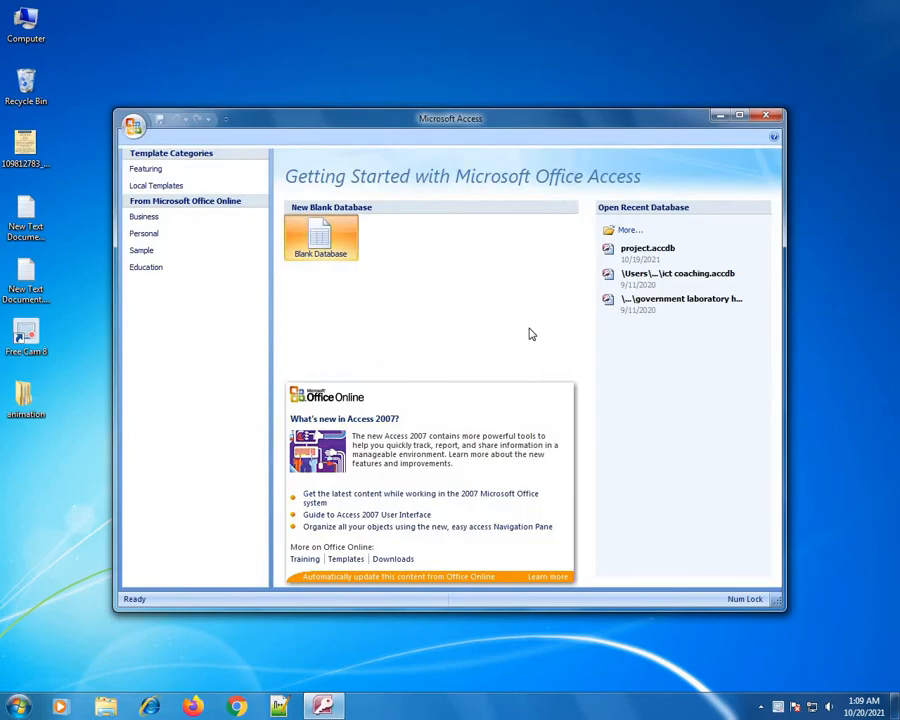
{"action": "left_click", "coordinate": [316, 244]}
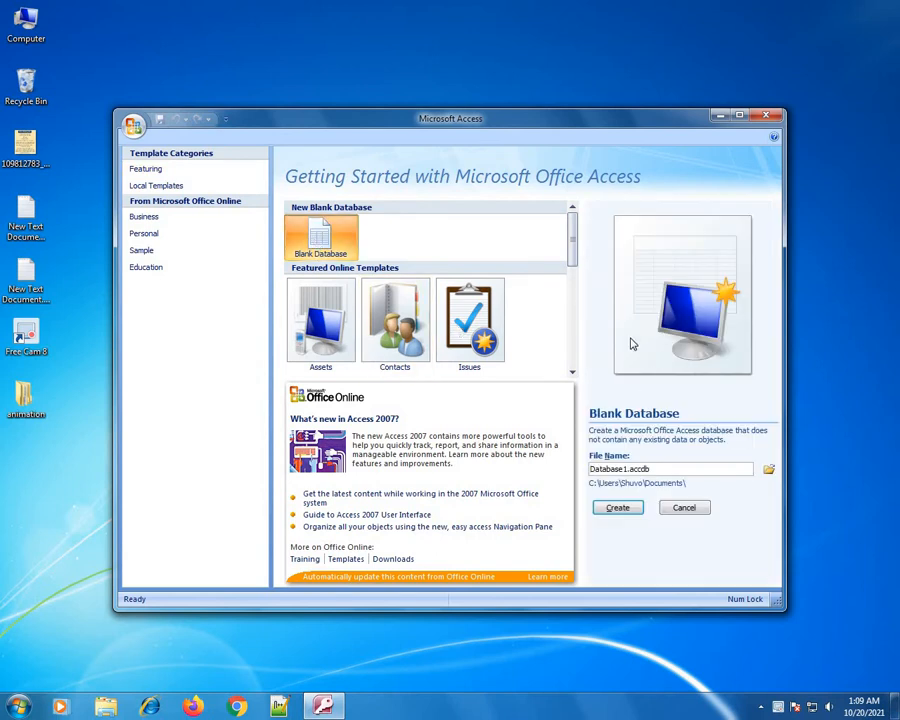
Name the new database bci, set its location to the Desktop, and create it in a maximized window
{"action": "double_click", "coordinate": [627, 468]}
{"action": "type", "text": "bci"}
{"action": "left_click", "coordinate": [768, 477]}
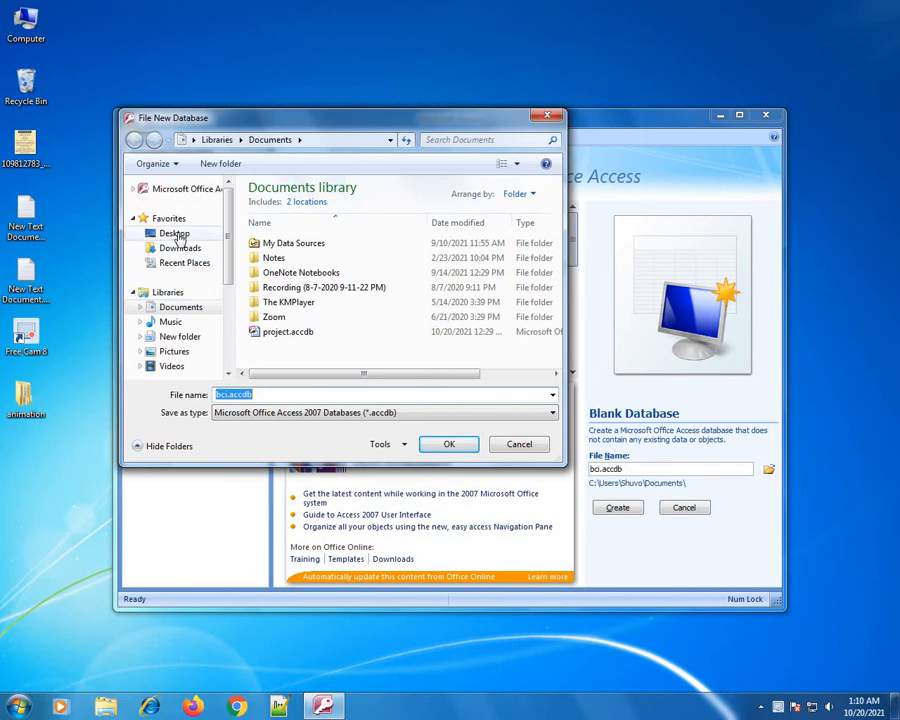
{"action": "left_click", "coordinate": [172, 234]}
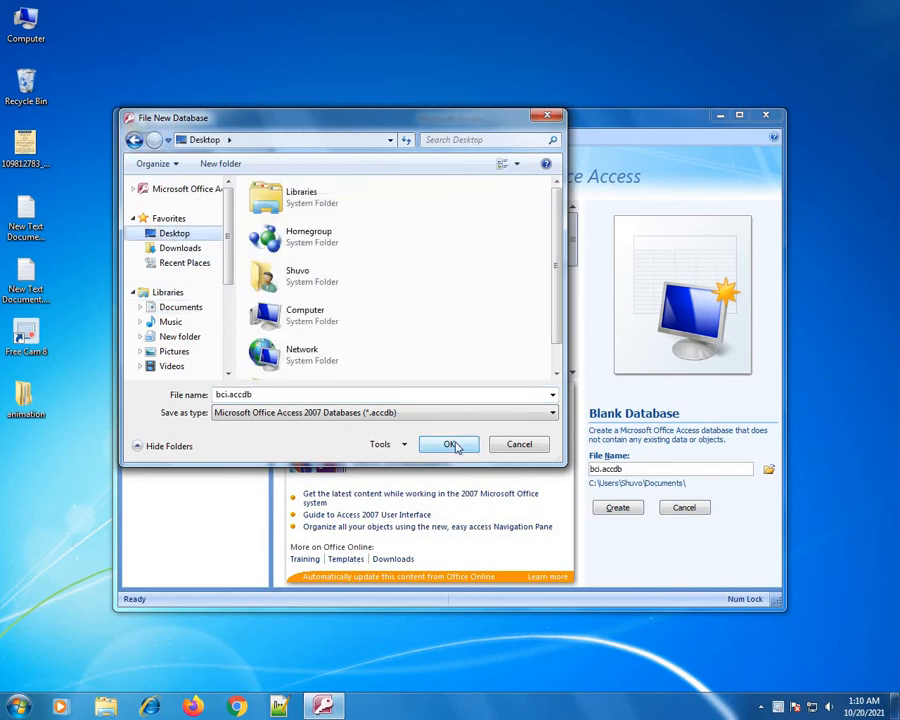
{"action": "left_click", "coordinate": [447, 444]}
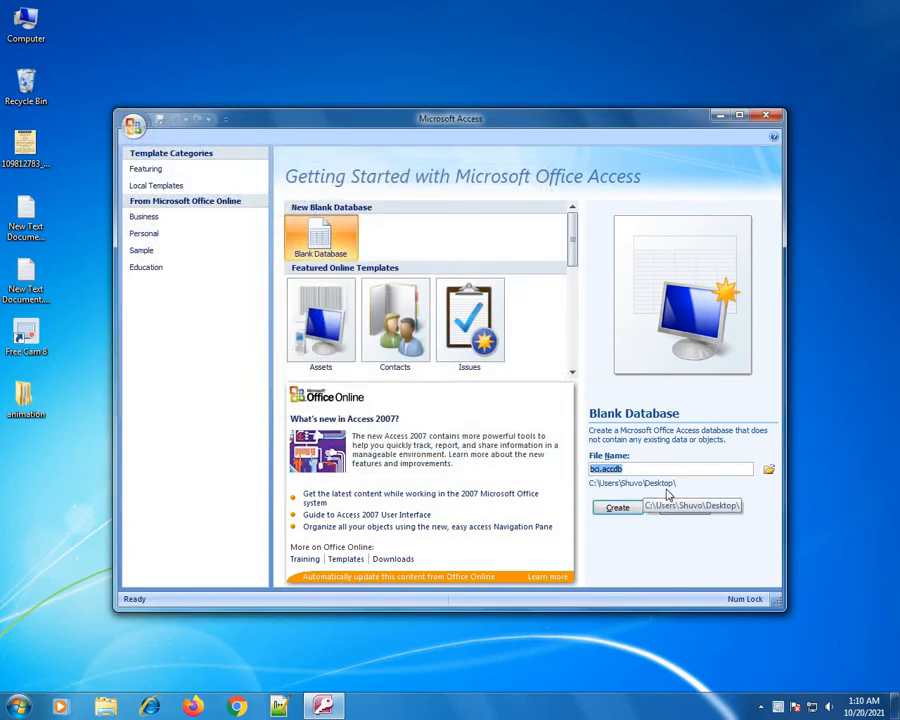
{"action": "left_click", "coordinate": [616, 508]}
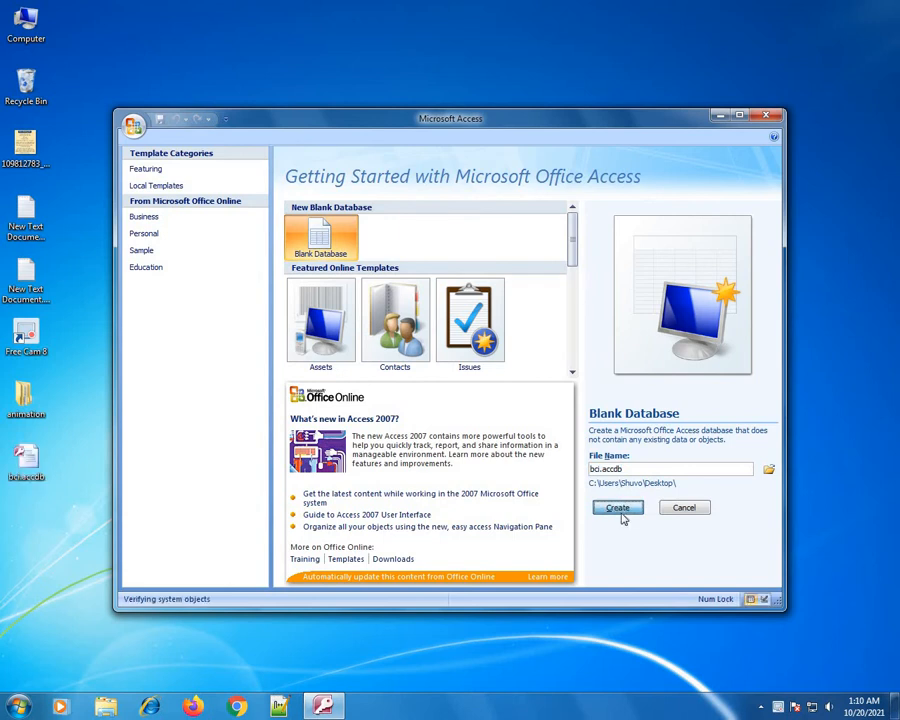
{"action": "left_click", "coordinate": [738, 117]}
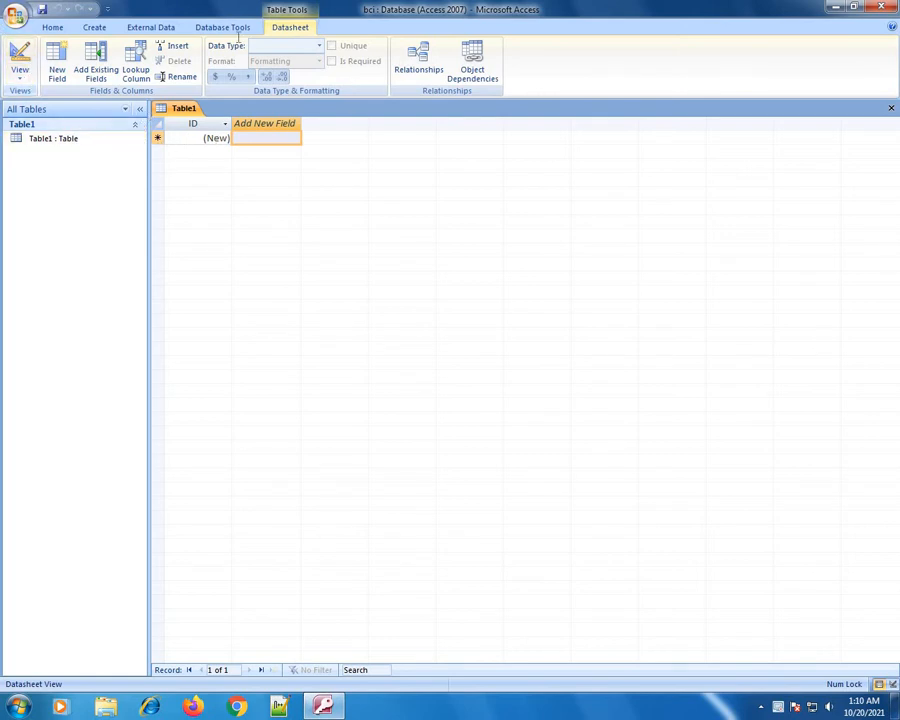
Switch the new table to Design View, saving it under the name "Admit table"
{"action": "left_click", "coordinate": [20, 72]}
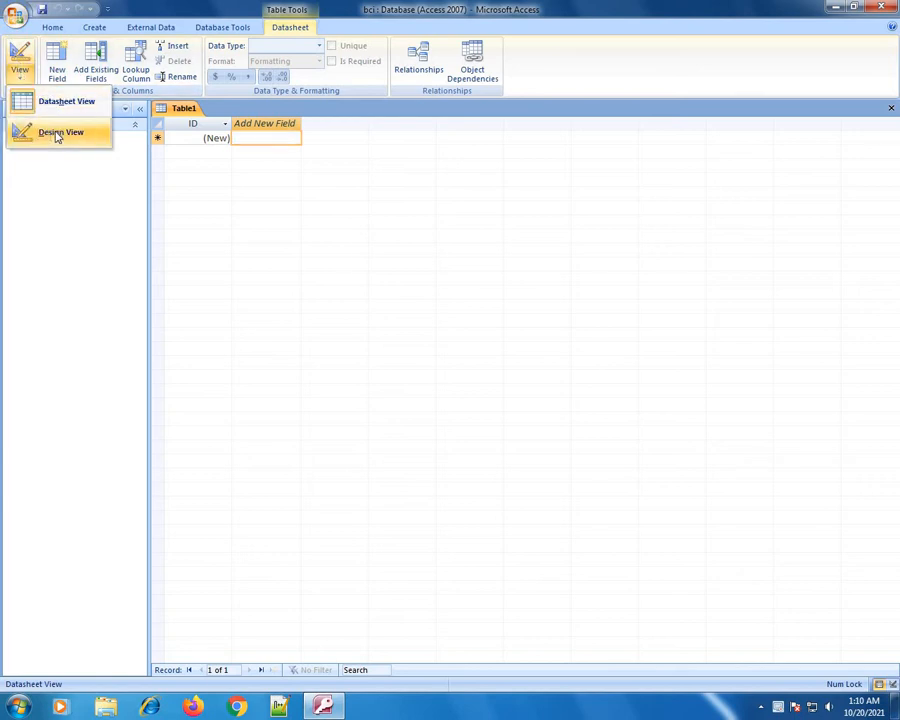
{"action": "left_click", "coordinate": [57, 136]}
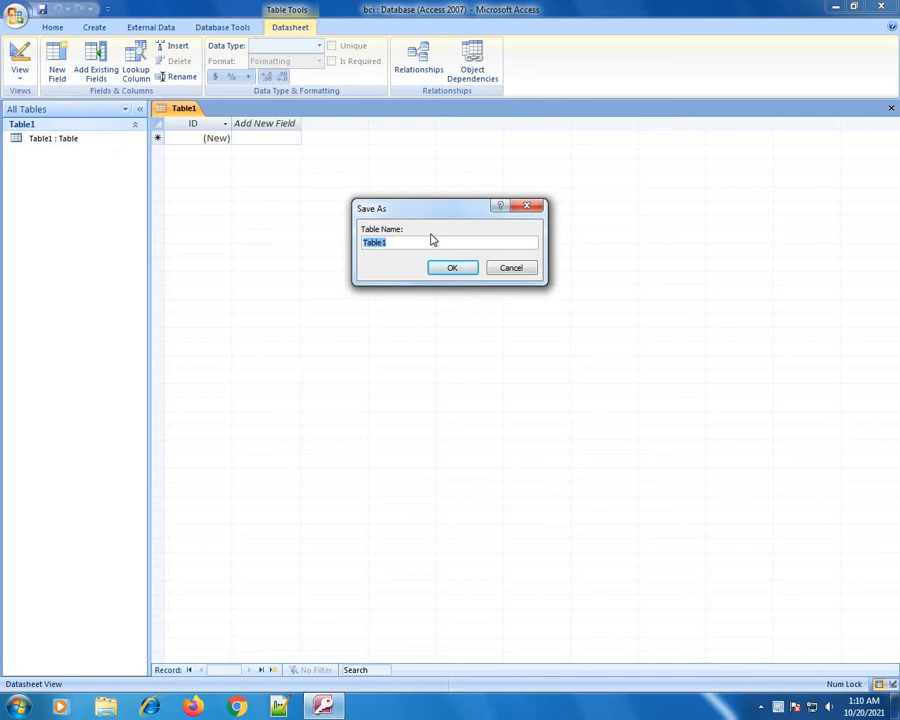
{"action": "type", "text": "Admit table"}
{"action": "left_click", "coordinate": [447, 268]}
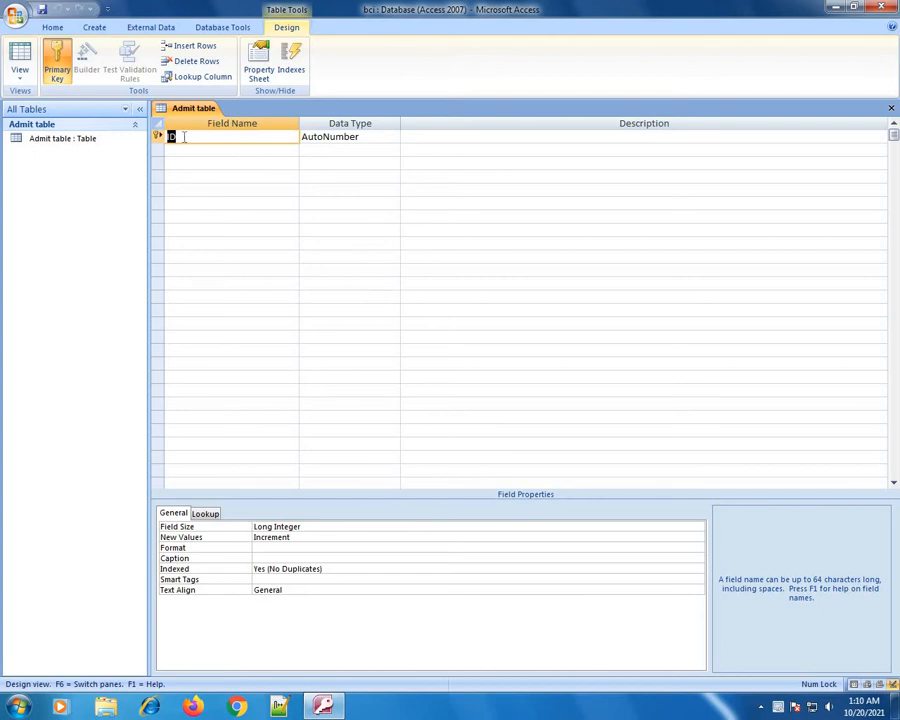
Add a "Student Name" field with the Text data type below the ID field
{"action": "key", "text": "Tab"}
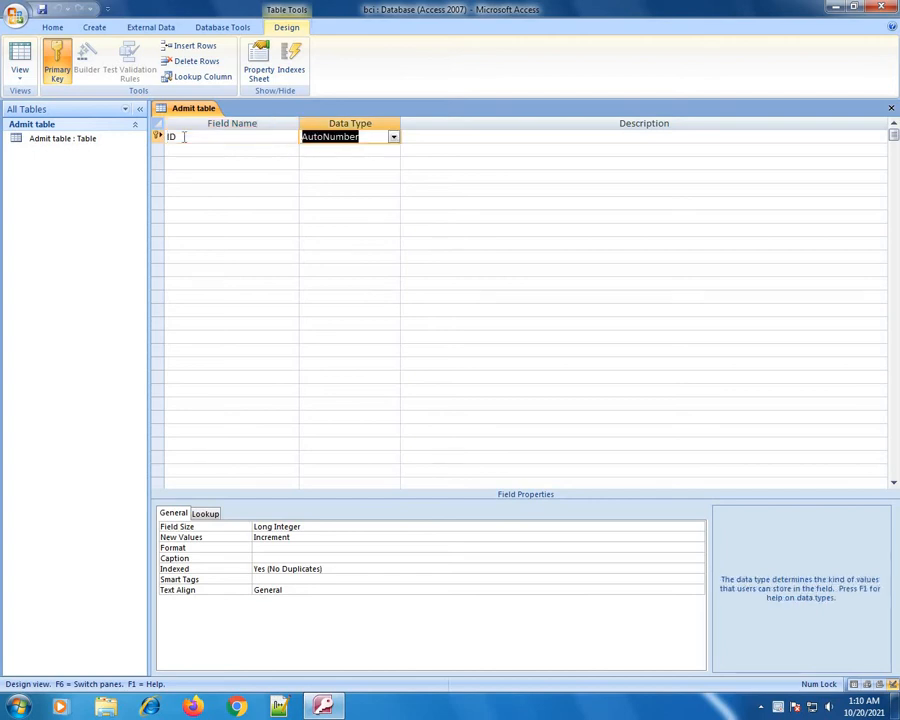
{"action": "key", "text": "Tab"}
{"action": "key", "text": "Tab"}
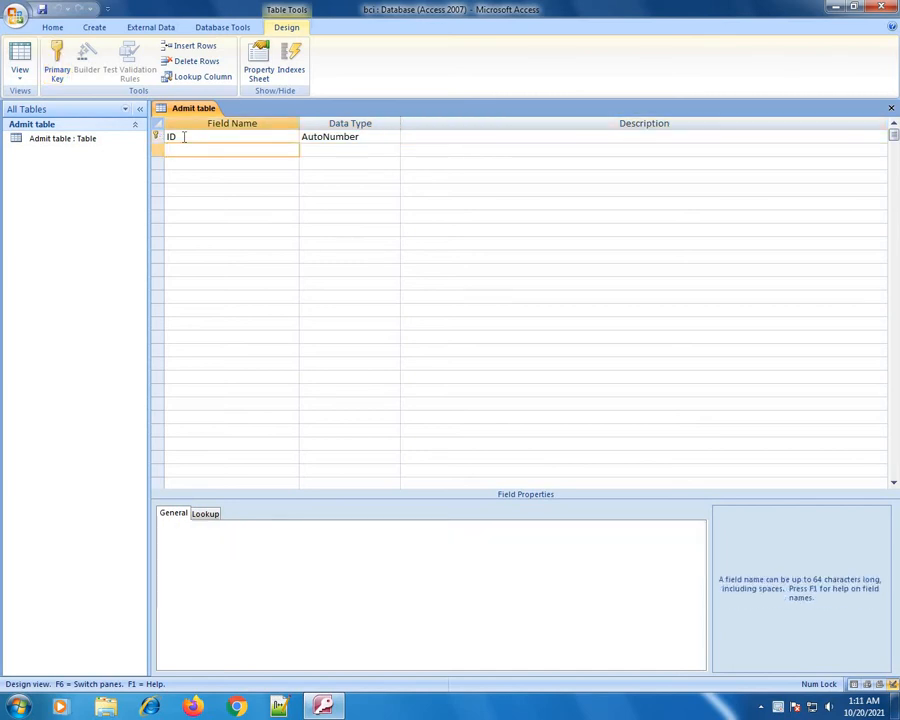
{"action": "type", "text": "Student Name"}
{"action": "key", "text": "Tab"}
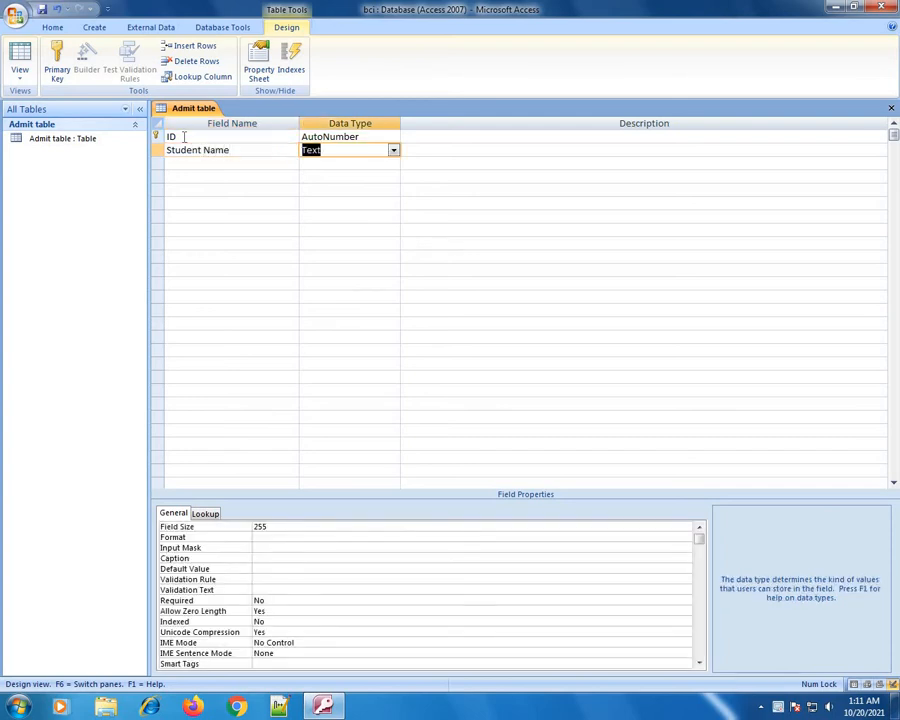
{"action": "key", "text": "Tab"}
{"action": "key", "text": "Tab"}
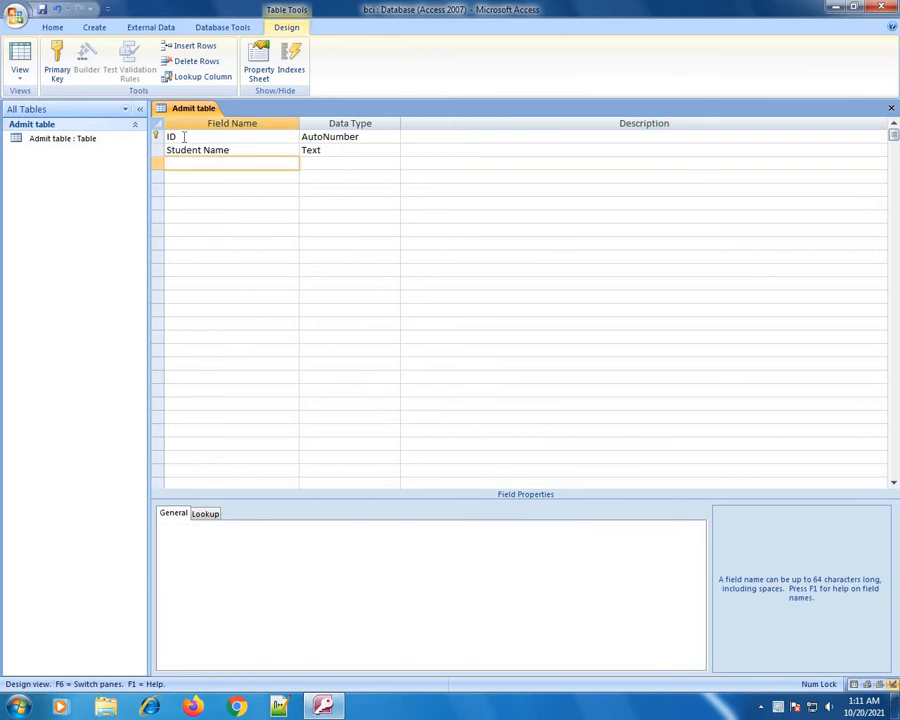
Add a "Father's name" field with the Text data type below Student Name
{"action": "type", "text": "Father's name"}
{"action": "key", "text": "Tab"}
{"action": "key", "text": "Tab"}
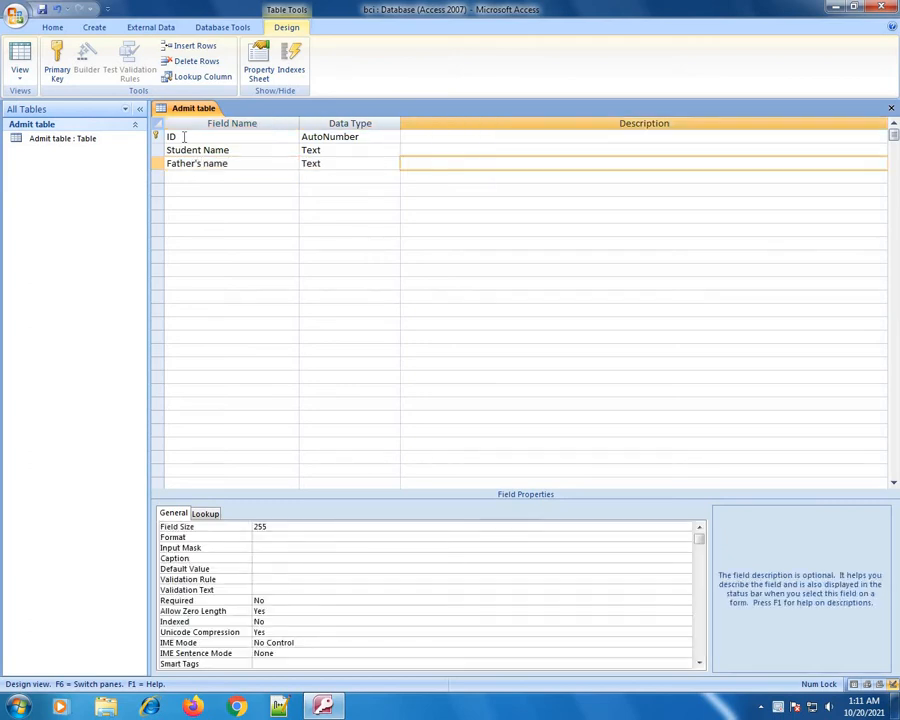
{"action": "key", "text": "Tab"}
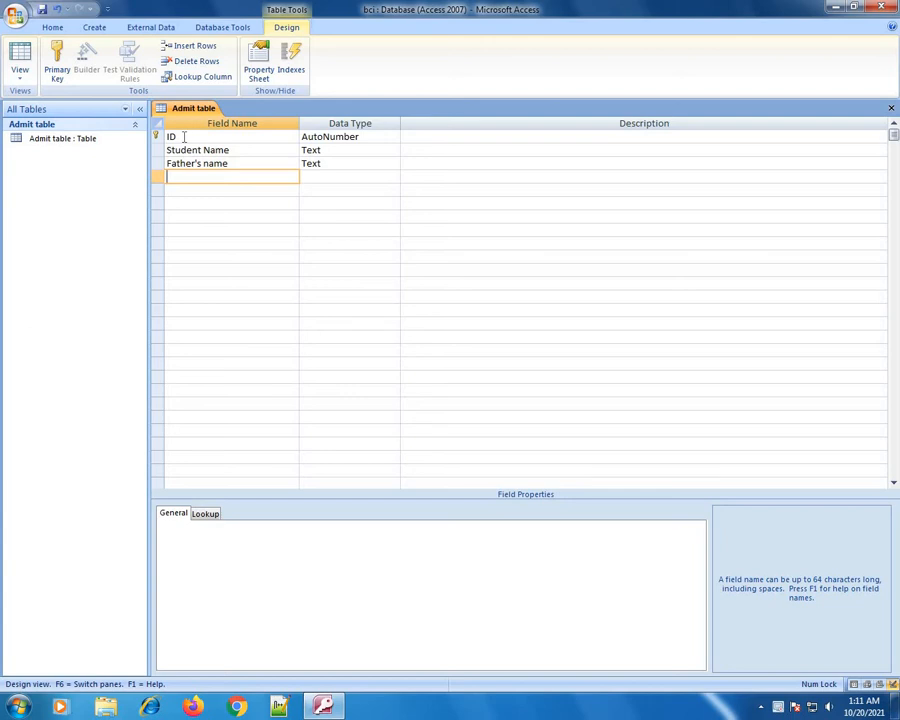
Add a "Mobile number" field below Father's name and set its data type to Number
{"action": "type", "text": "Mobile number"}
{"action": "key", "text": "Tab"}
{"action": "key", "text": "Tab"}
{"action": "key", "text": "Tab"}
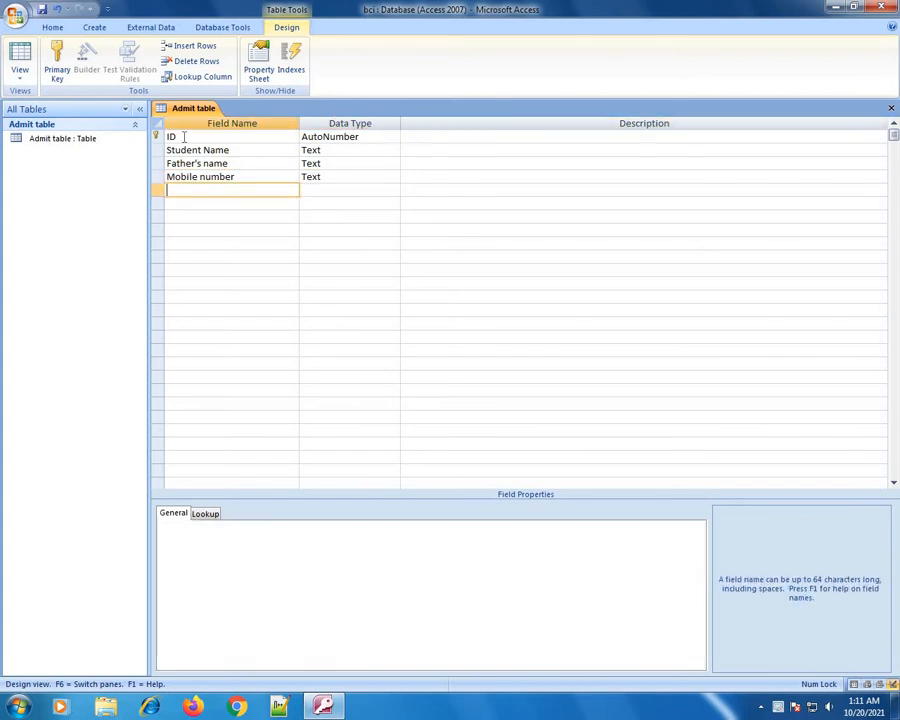
{"action": "left_click", "coordinate": [371, 176]}
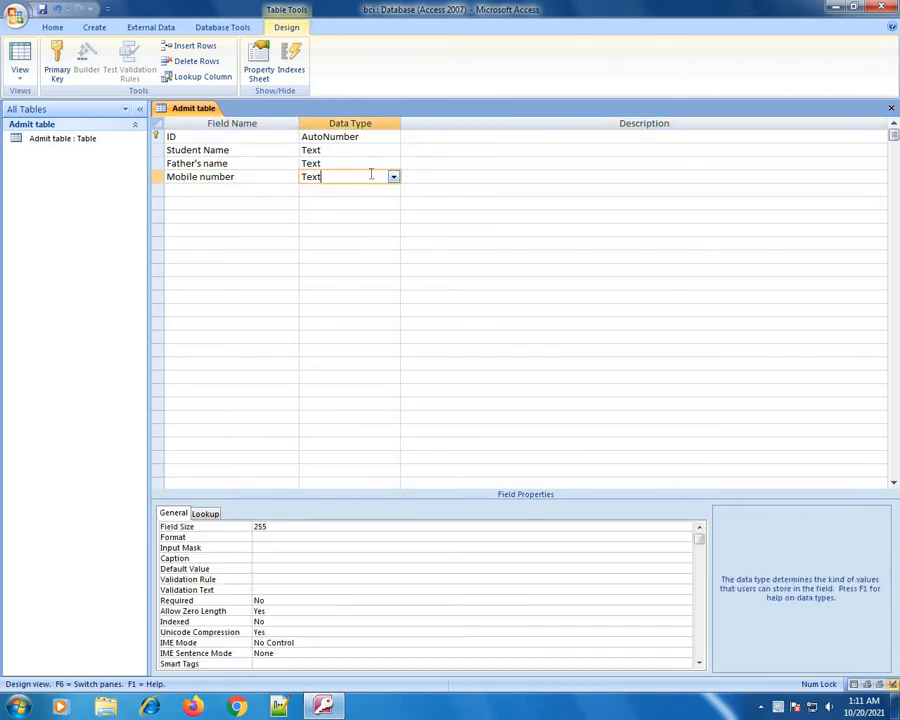
{"action": "left_click", "coordinate": [394, 178]}
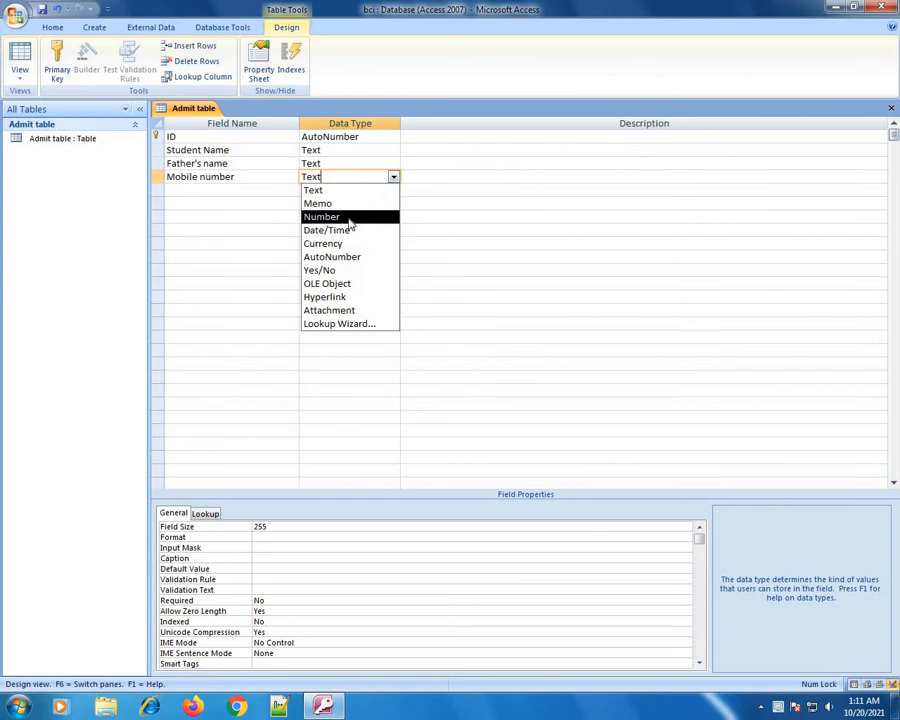
{"action": "left_click", "coordinate": [350, 216]}
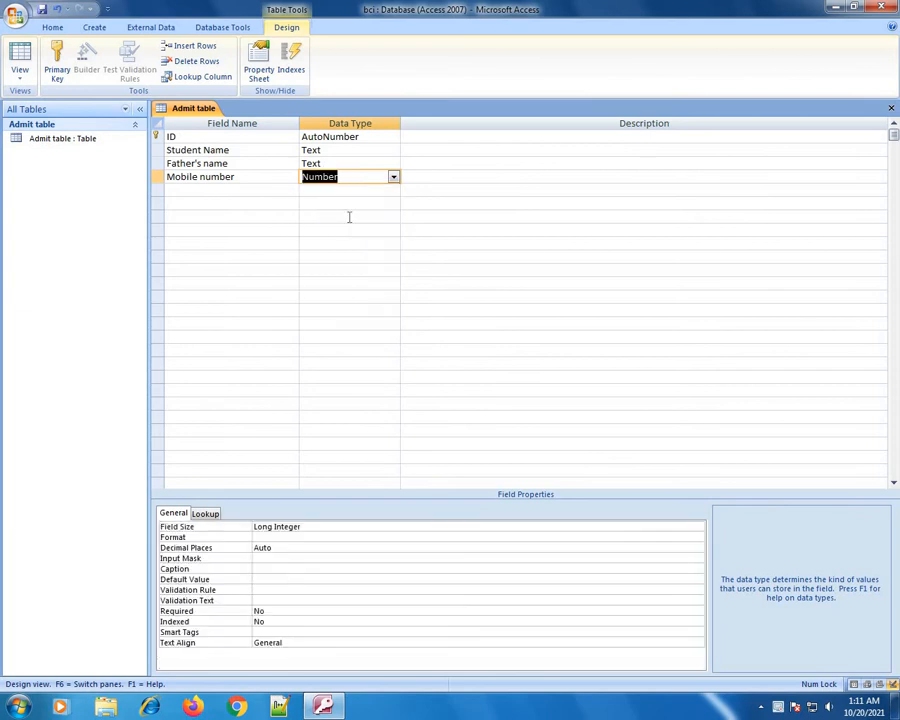
{"action": "left_click", "coordinate": [203, 150]}
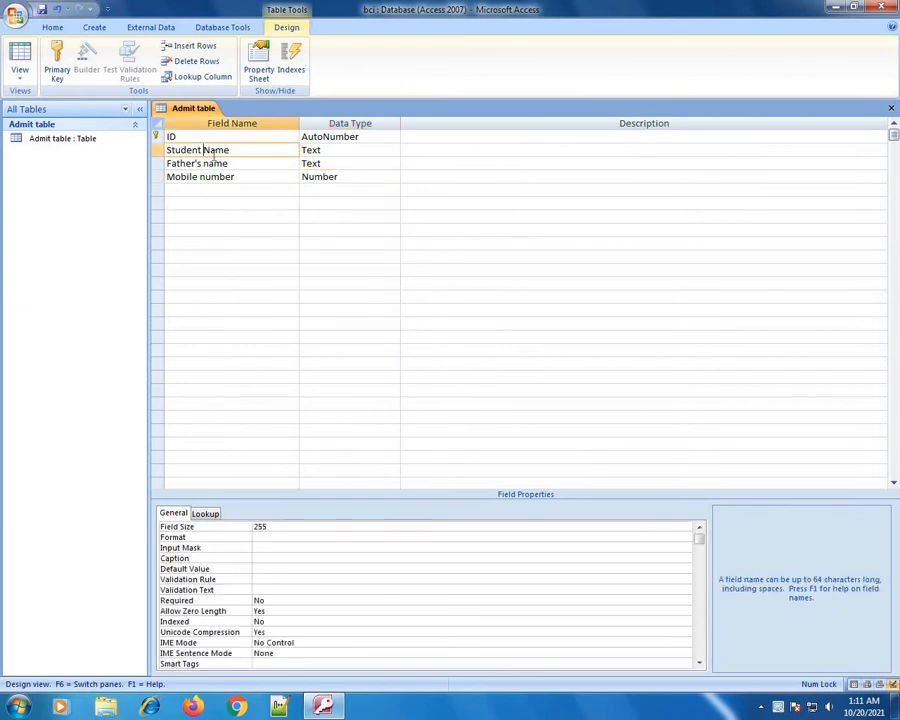
{"action": "left_click", "coordinate": [330, 150]}
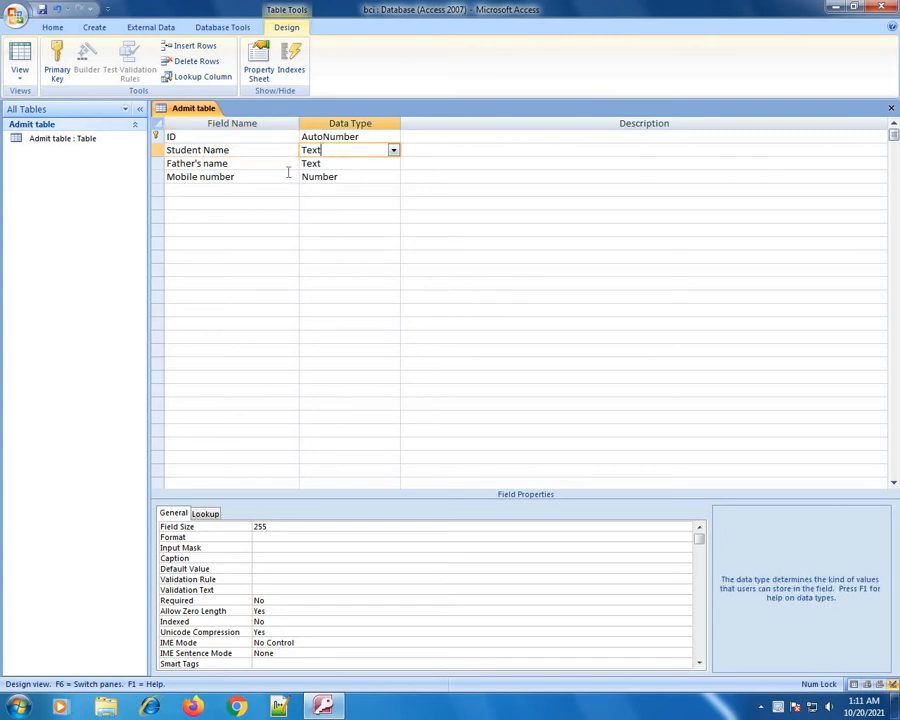
Add an "Admit fee" field below Mobile number and set its data type to Currency
{"action": "left_click", "coordinate": [212, 191]}
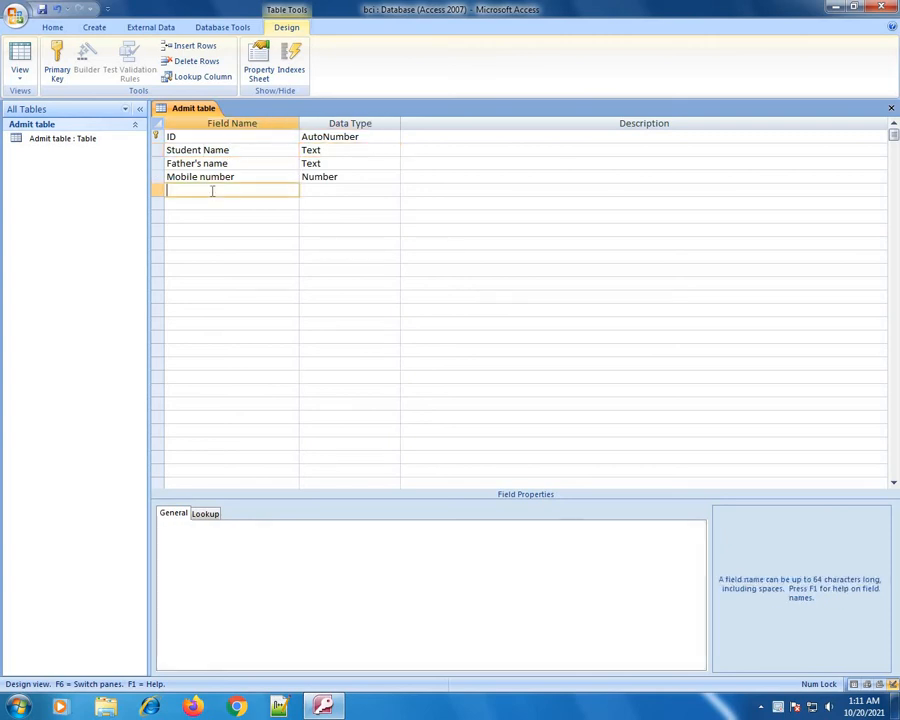
{"action": "type", "text": "Admit fee"}
{"action": "key", "text": "Tab"}
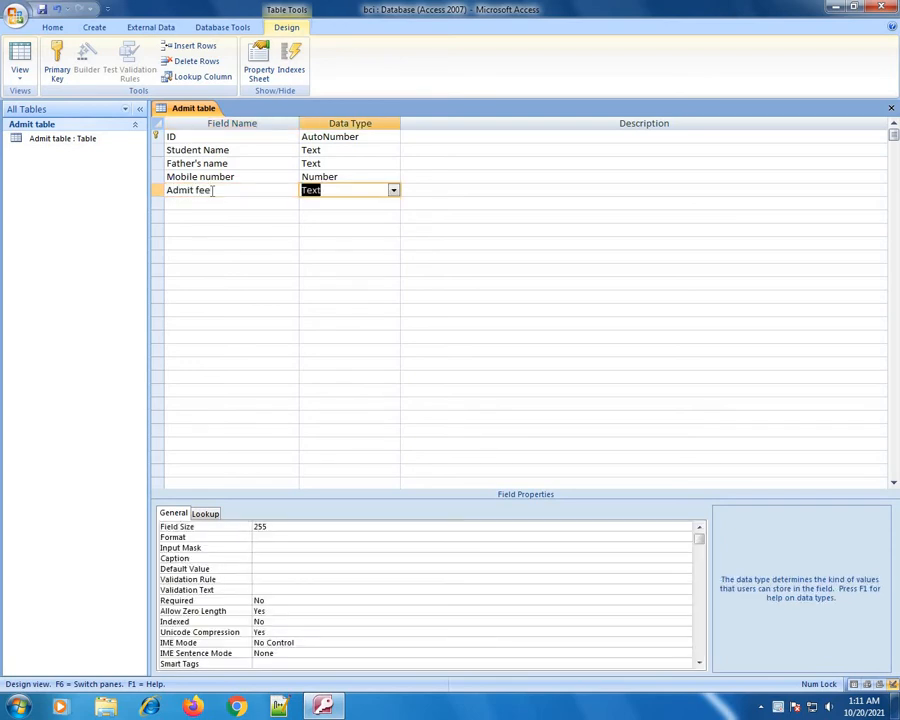
{"action": "left_click", "coordinate": [393, 190]}
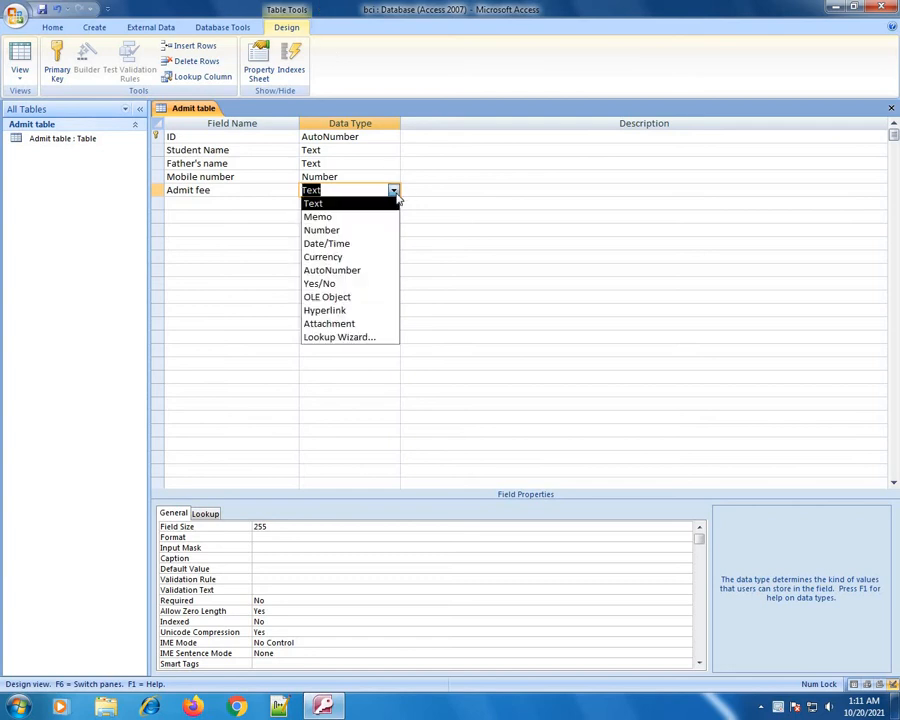
{"action": "left_click", "coordinate": [323, 257]}
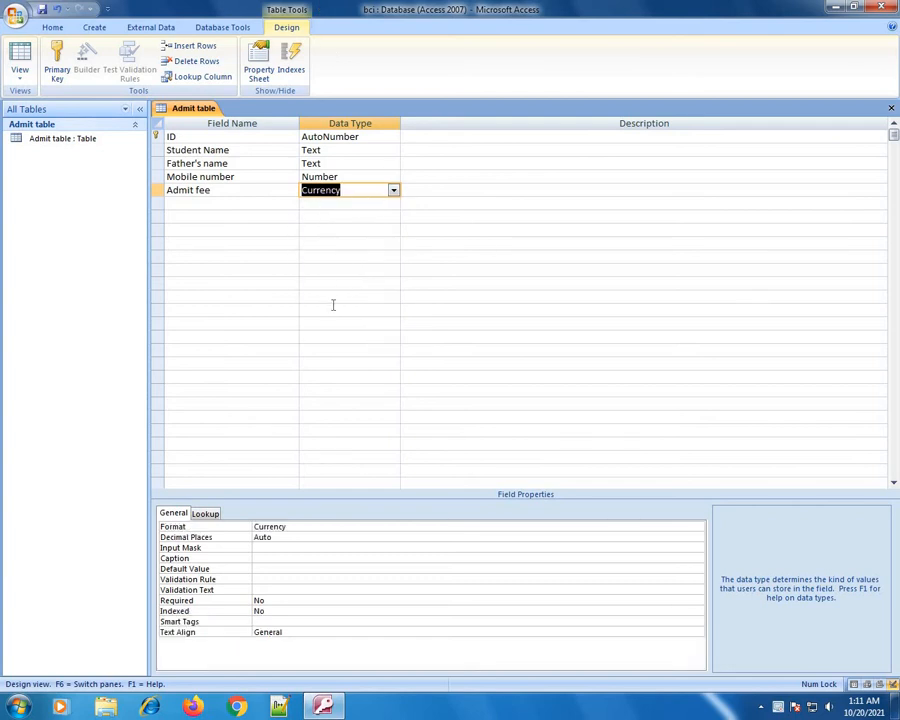
Add a "Pay amount" field below Admit fee and set its data type to Currency
{"action": "left_click", "coordinate": [202, 204]}
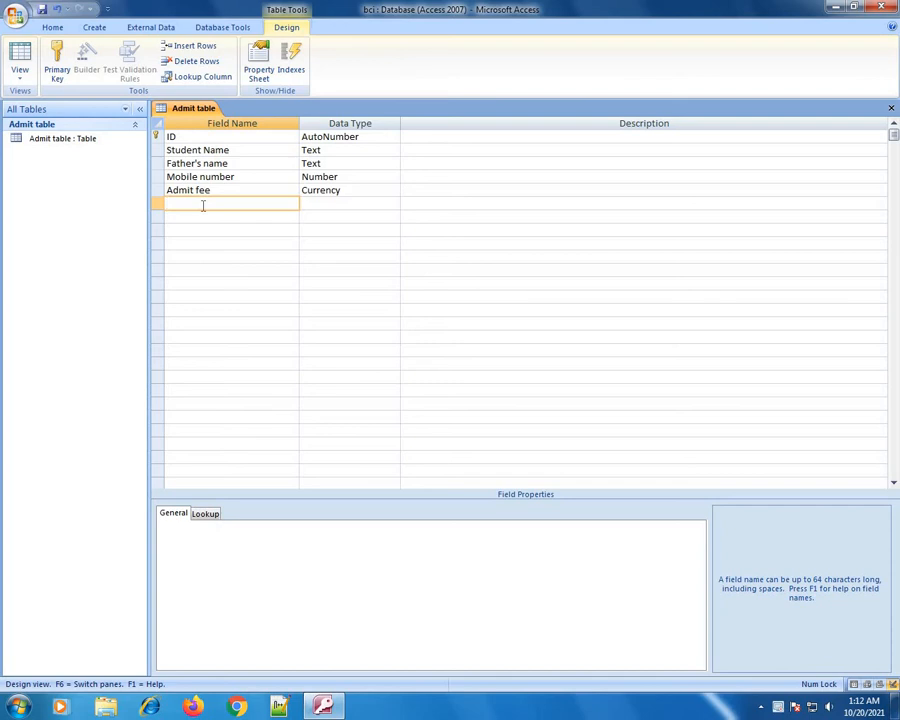
{"action": "type", "text": "Pay amount"}
{"action": "left_click", "coordinate": [306, 207]}
{"action": "left_click", "coordinate": [393, 205]}
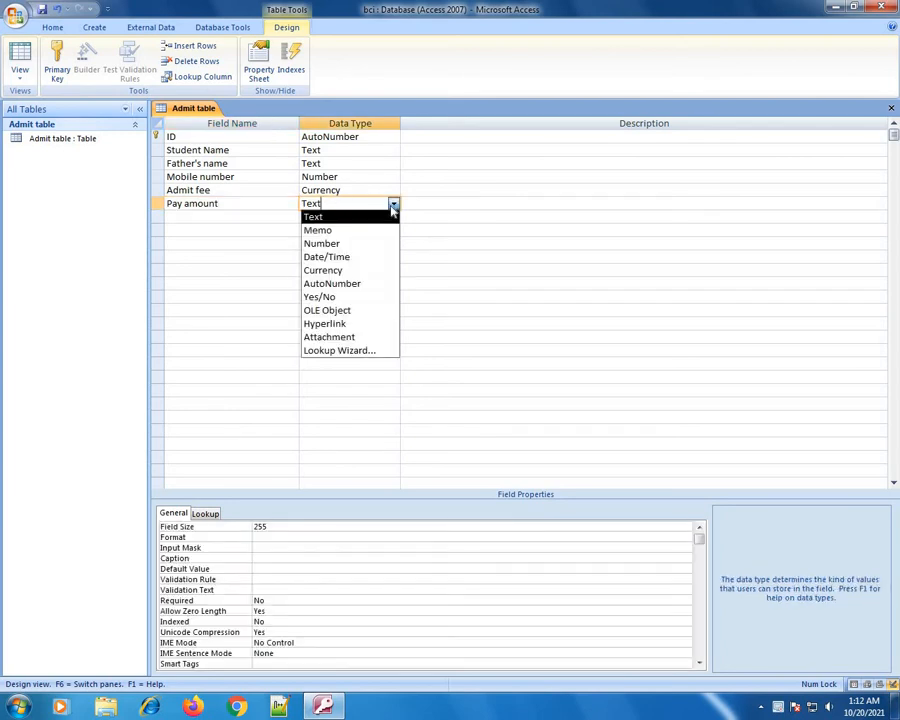
{"action": "left_click", "coordinate": [325, 271]}
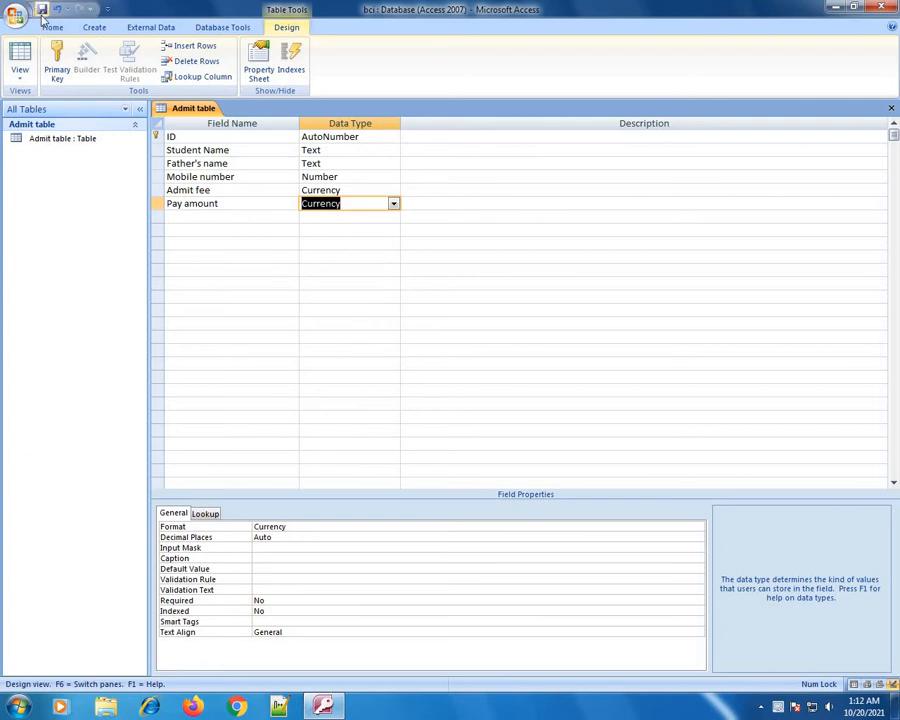
Switch the table to Datasheet View and fit the Student Name, Father's name, Mobile number and Admit fee columns to their headings
{"action": "left_click", "coordinate": [18, 62]}
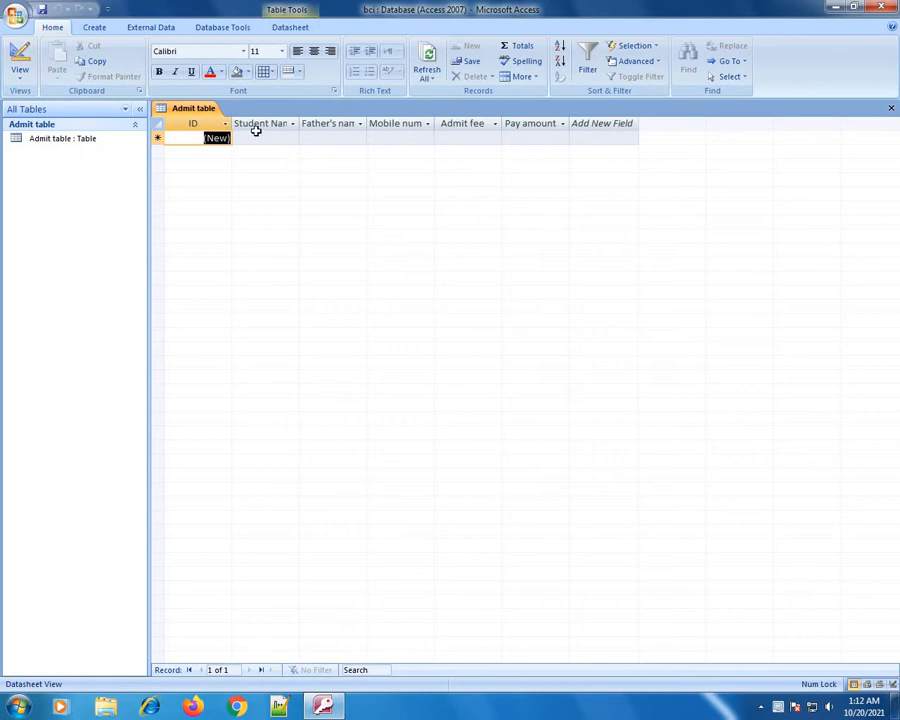
{"action": "double_click", "coordinate": [298, 122]}
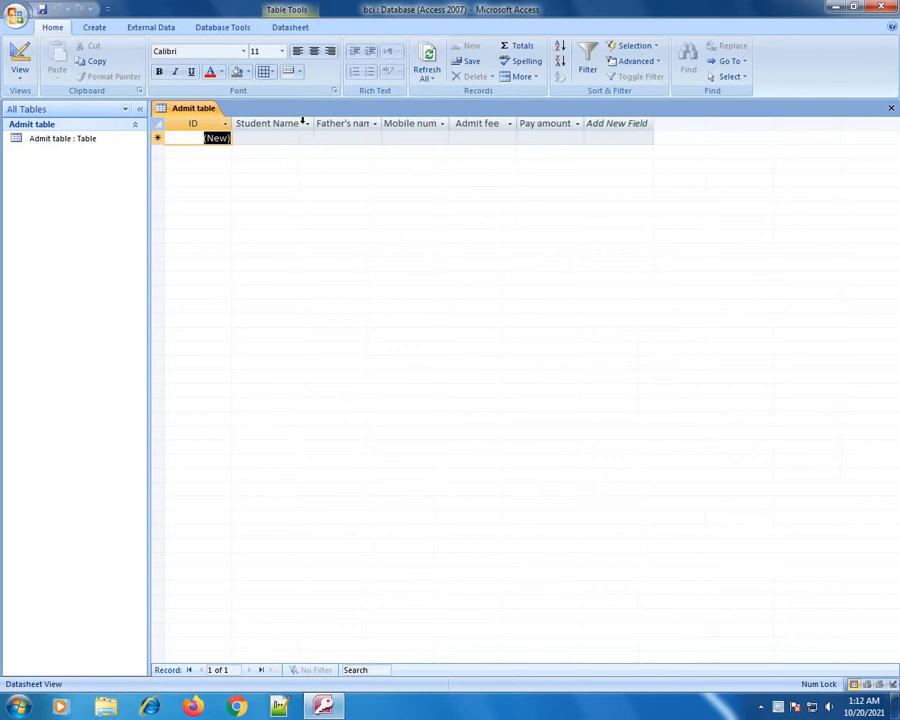
{"action": "double_click", "coordinate": [381, 121]}
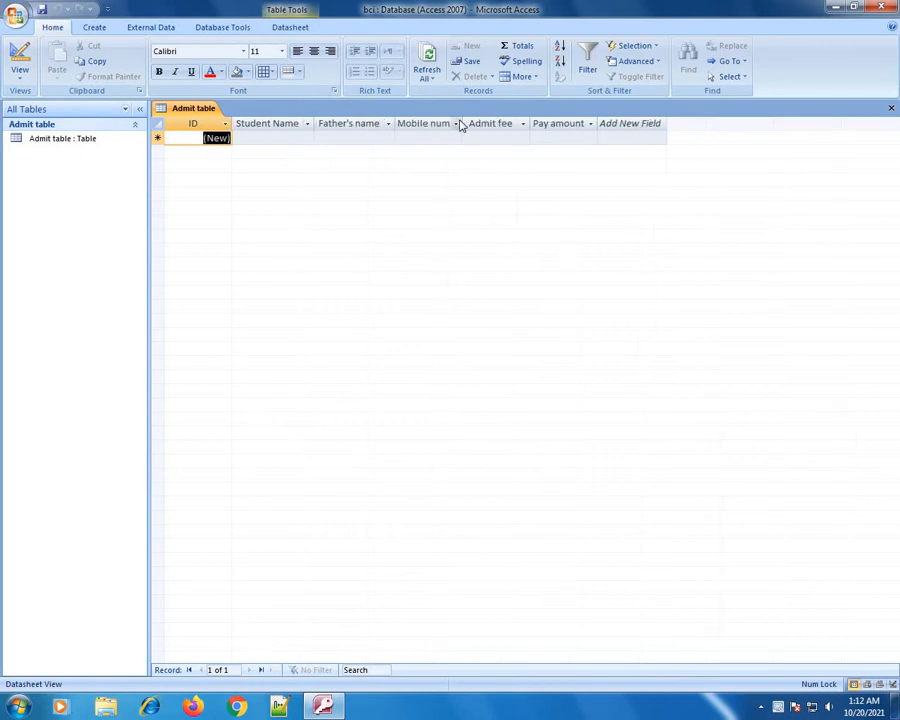
{"action": "double_click", "coordinate": [475, 122]}
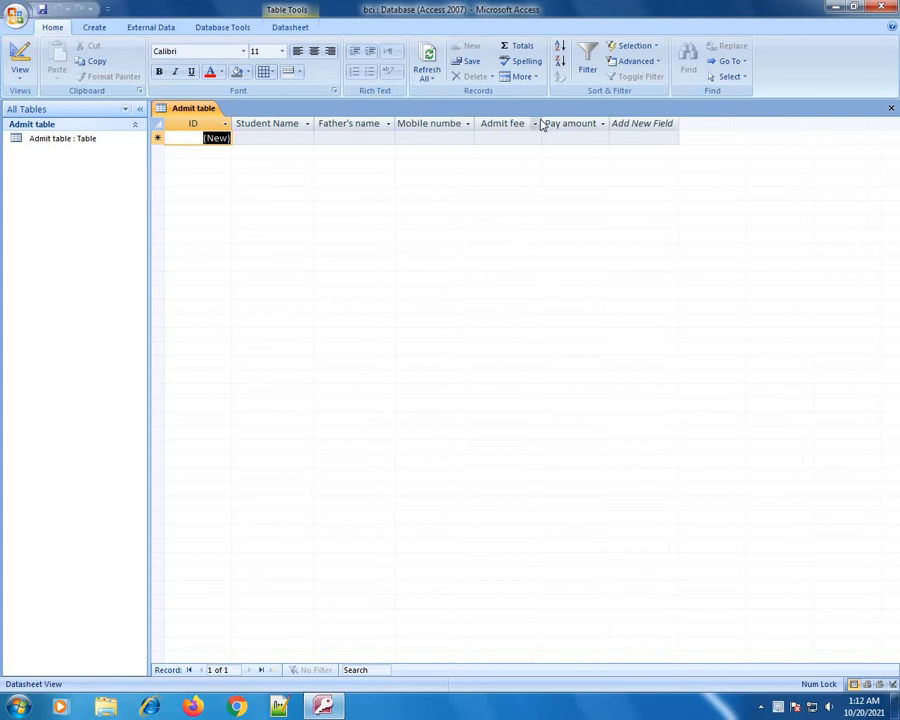
{"action": "double_click", "coordinate": [542, 122]}
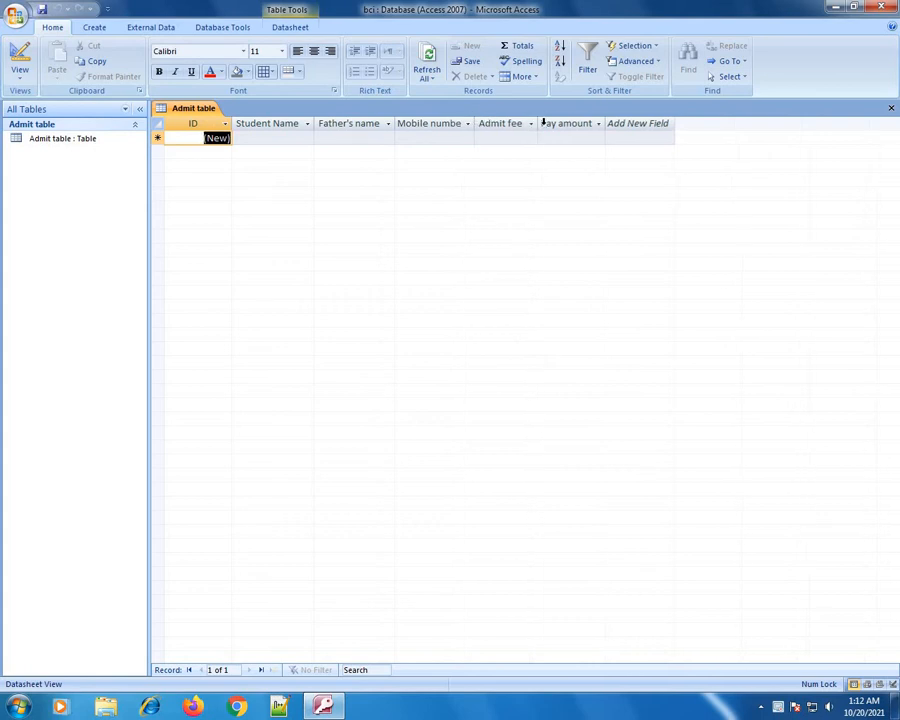
Fit the Mobile number column to its heading and enter the student's and father's names in the first record
{"action": "double_click", "coordinate": [474, 123]}
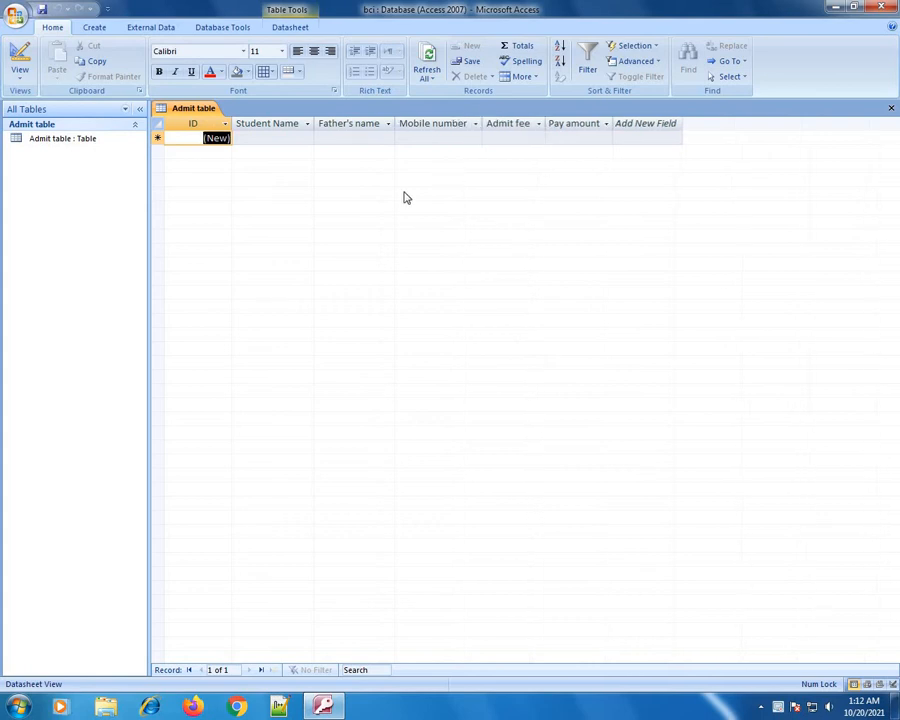
{"action": "left_click", "coordinate": [271, 137]}
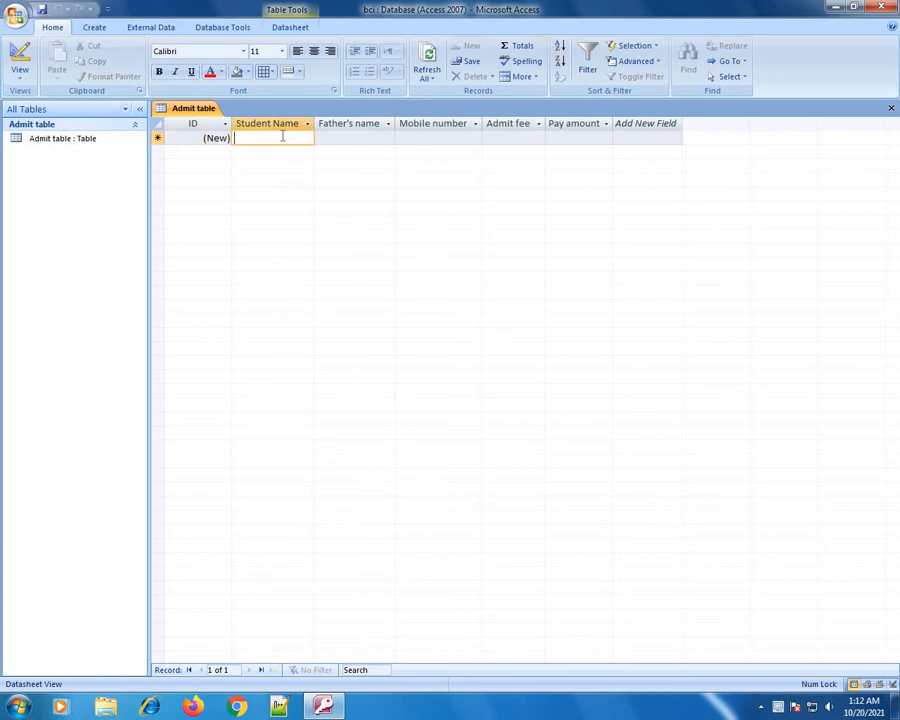
{"action": "type", "text": "amit"}
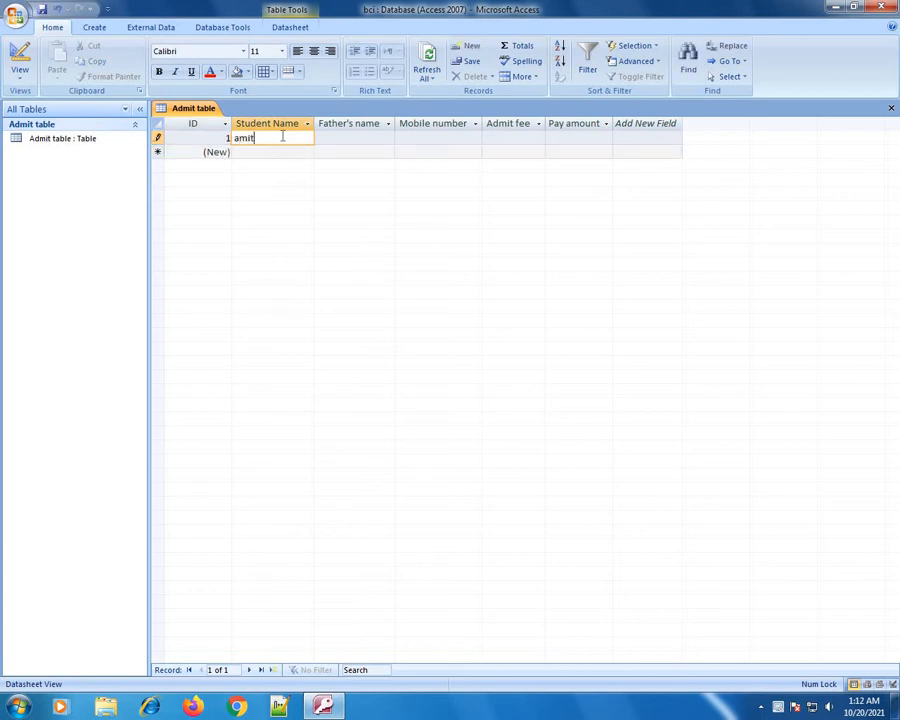
{"action": "key", "text": "Tab"}
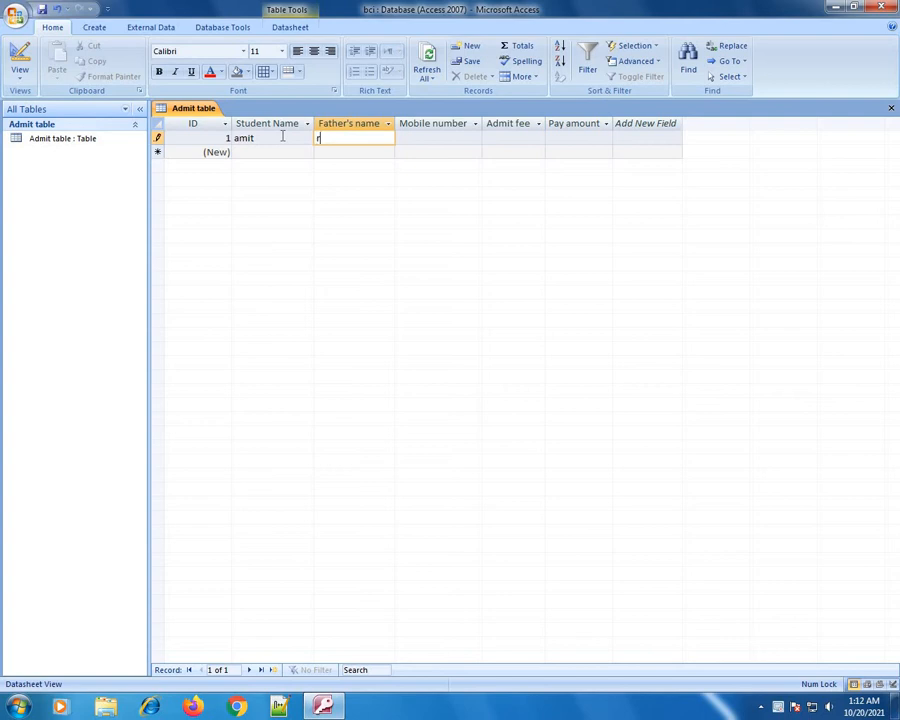
{"action": "type", "text": "md rohan"}
{"action": "key", "text": "BackSpace"}
{"action": "key", "text": "BackSpace"}
{"action": "key", "text": "BackSpace"}
{"action": "key", "text": "BackSpace"}
{"action": "key", "text": "BackSpace"}
{"action": "type", "text": "Rohan"}
{"action": "key", "text": "Tab"}
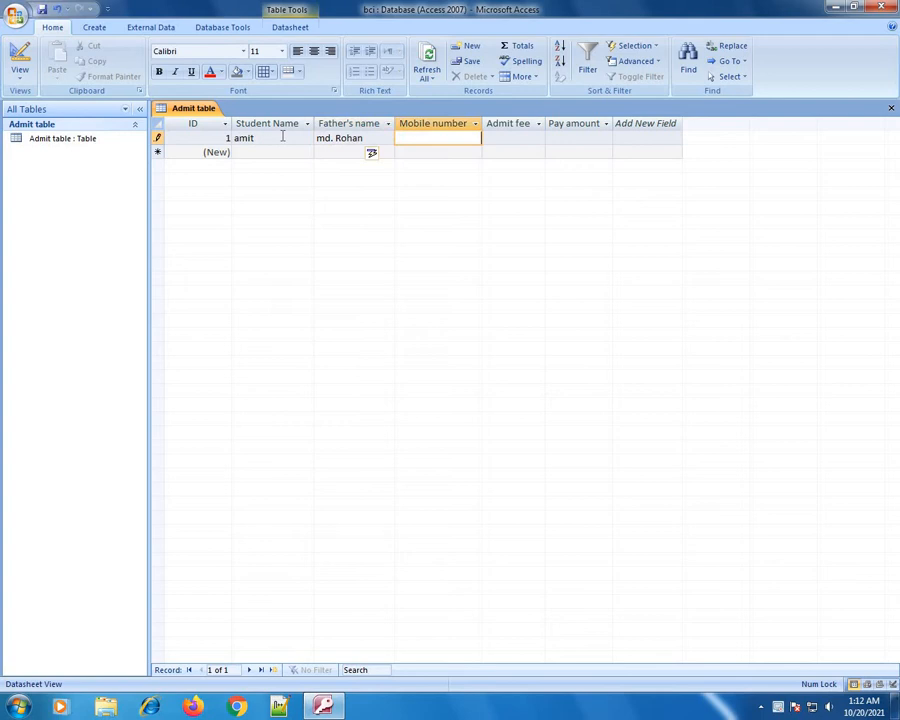
Complete the first record with the student's mobile number, an Admit fee of 6500 and a Pay amount of 3000
{"action": "type", "text": "017455444"}
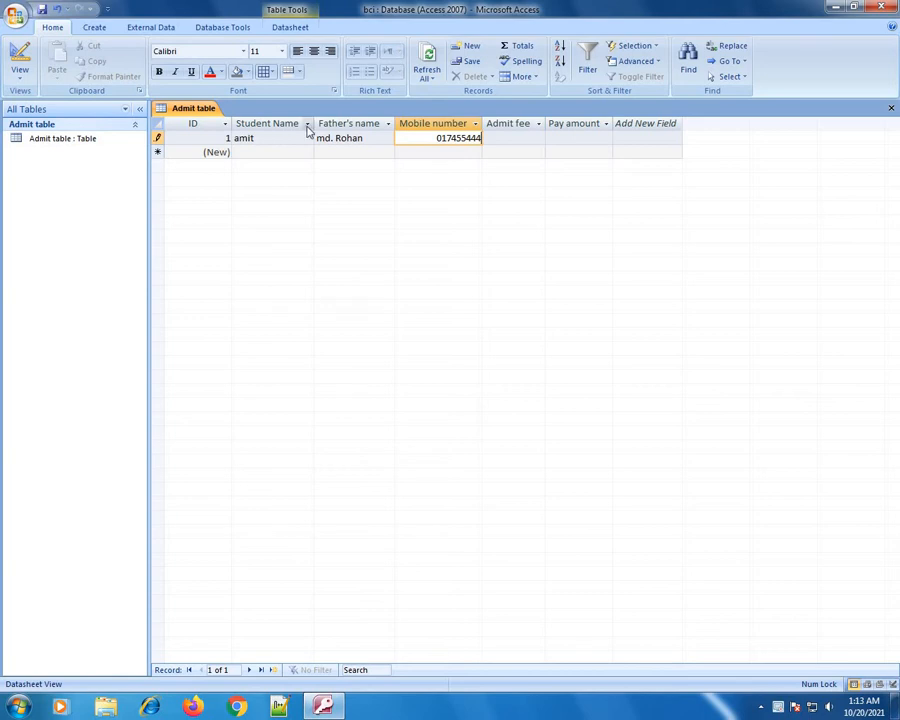
{"action": "key", "text": "Tab"}
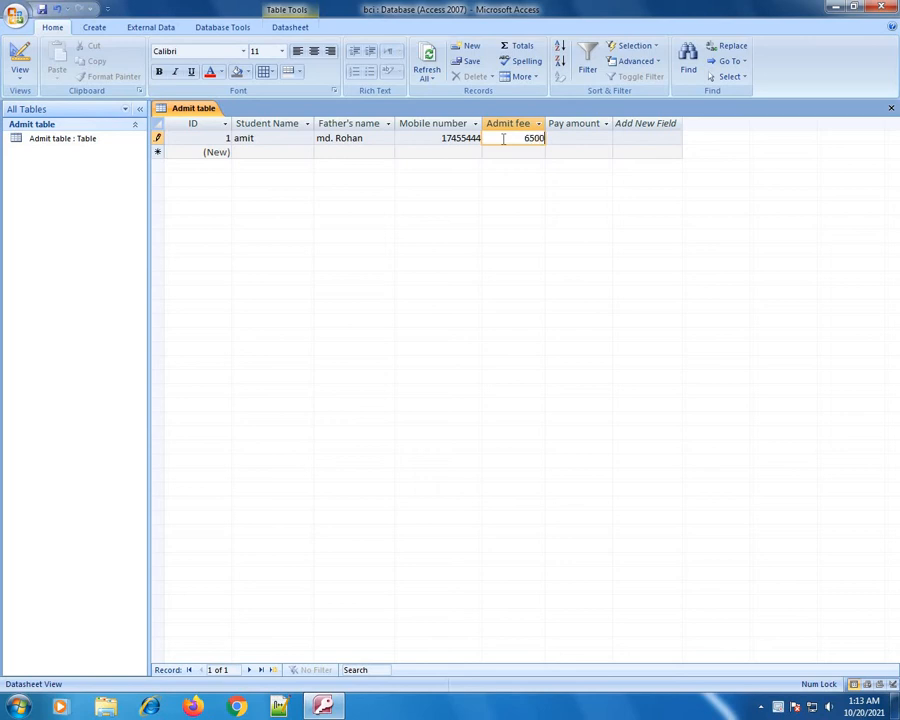
{"action": "key", "text": "Tab"}
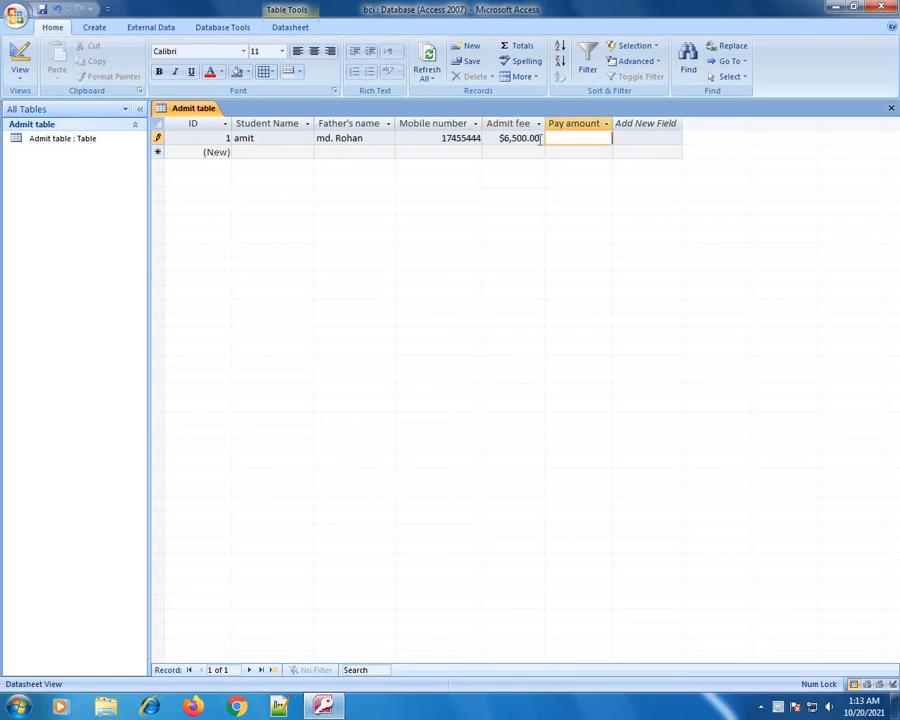
{"action": "left_click_drag", "start_coordinate": [494, 138], "coordinate": [544, 134]}
{"action": "left_click", "coordinate": [558, 138]}
{"action": "left_click", "coordinate": [512, 152]}
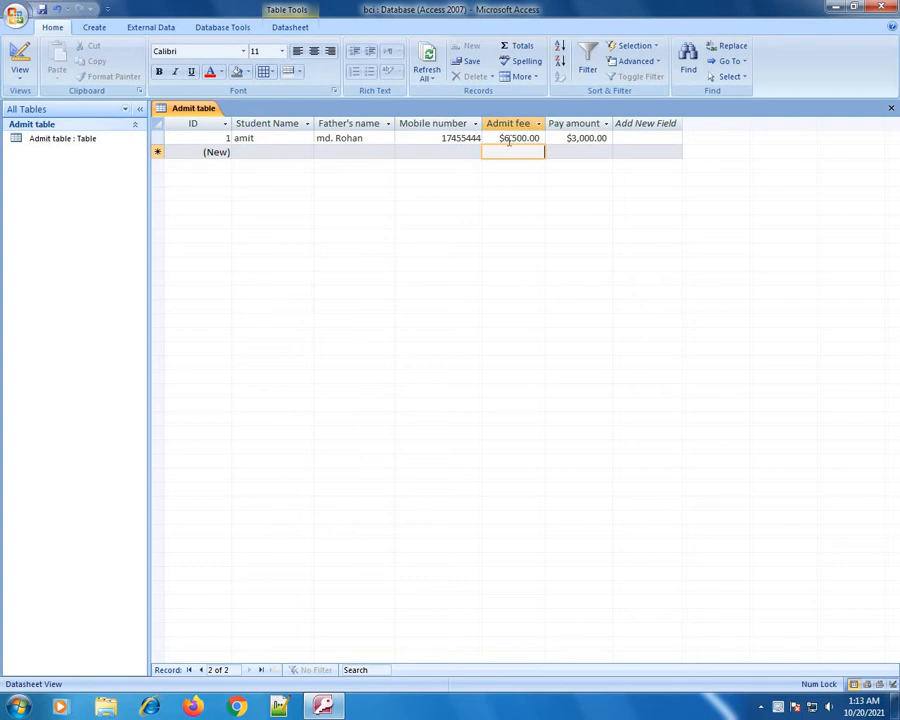
Change the Mobile number field's data type to Text in the table's Design View
{"action": "left_click", "coordinate": [435, 139]}
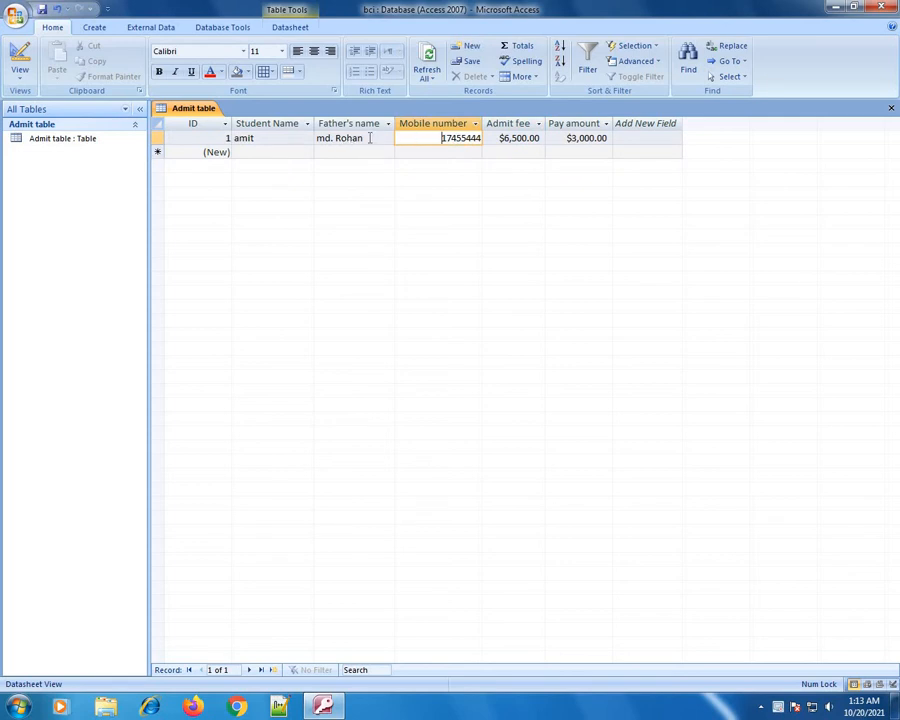
{"action": "left_click", "coordinate": [19, 55]}
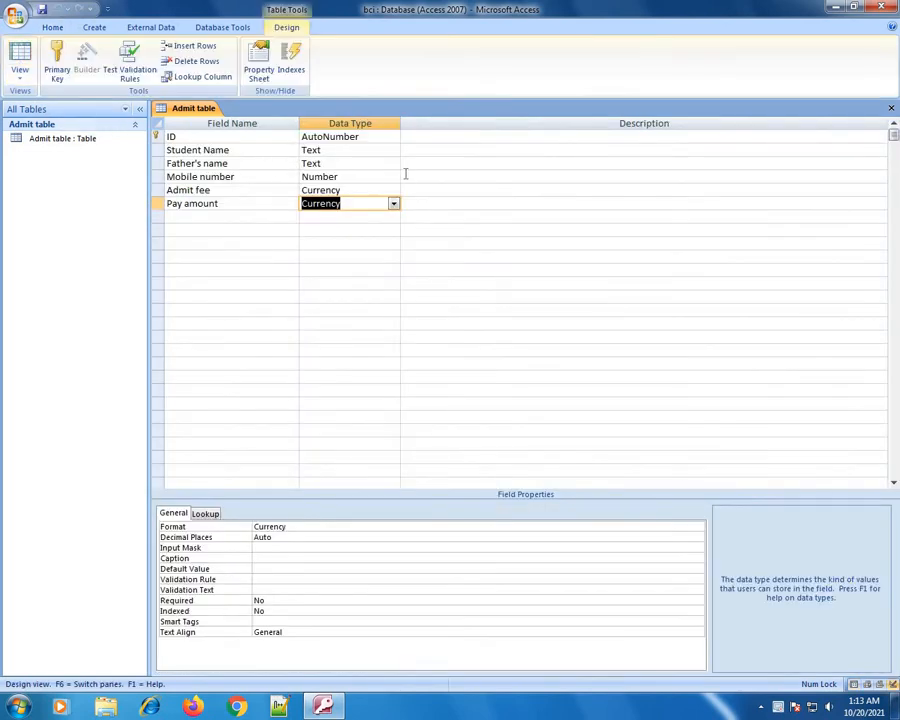
{"action": "left_click", "coordinate": [358, 177]}
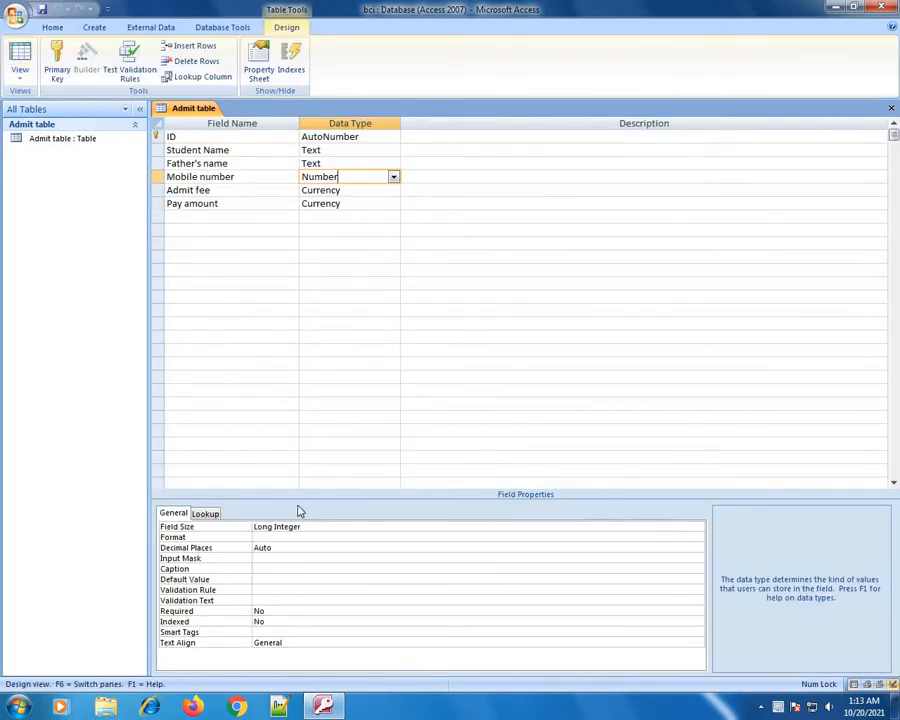
{"action": "left_click", "coordinate": [278, 537]}
{"action": "left_click", "coordinate": [697, 539]}
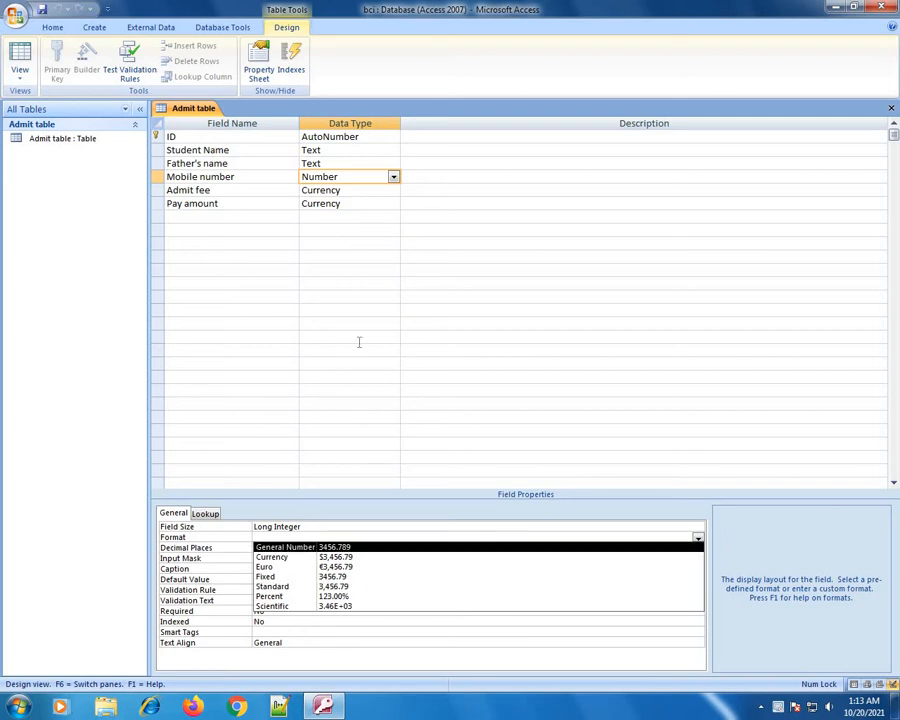
{"action": "left_click", "coordinate": [393, 178]}
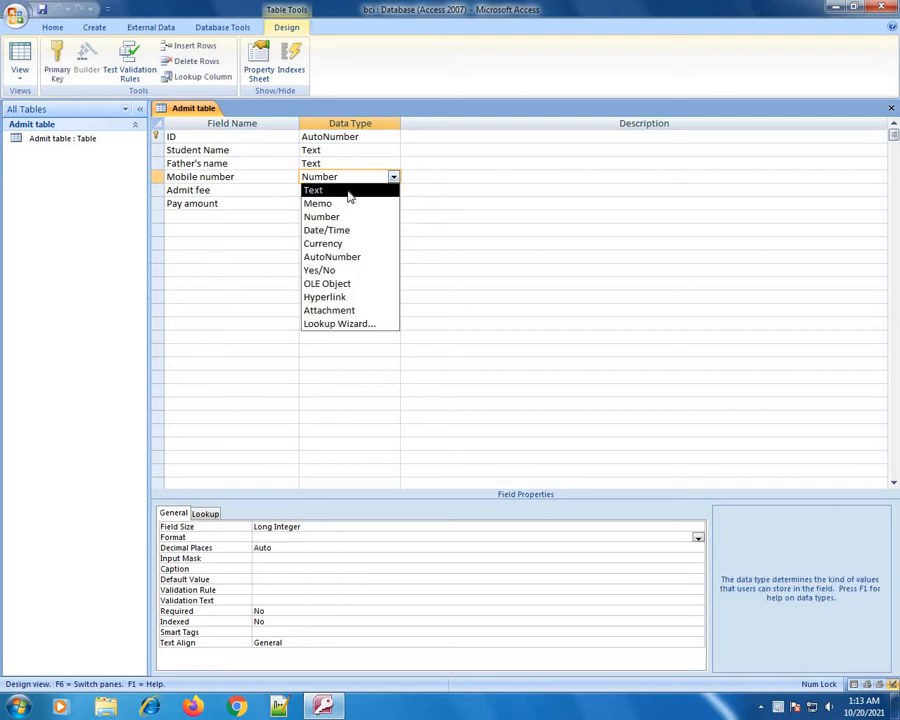
{"action": "left_click", "coordinate": [316, 191]}
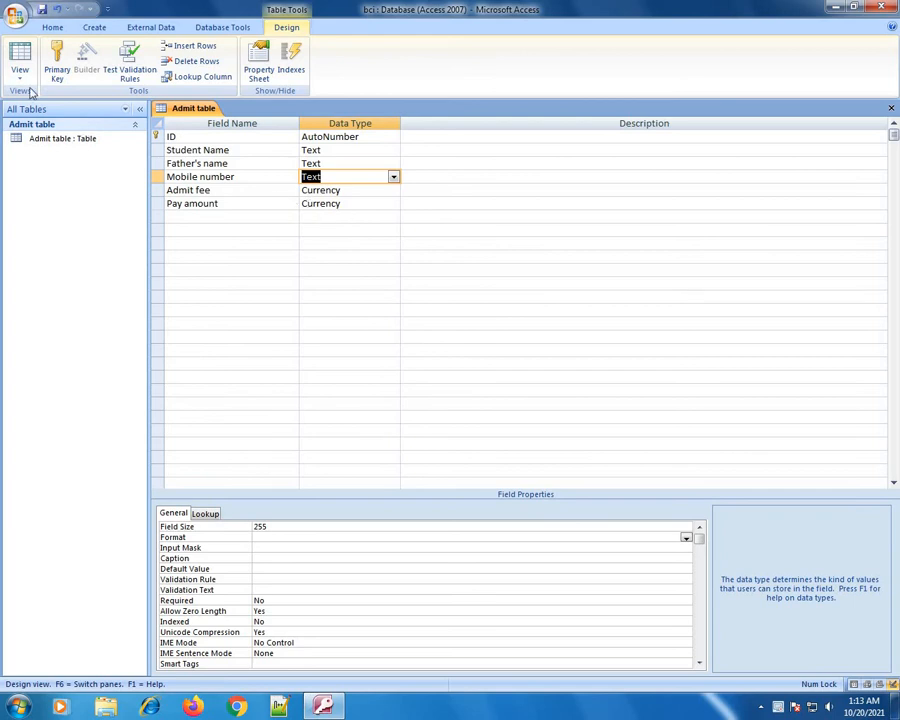
Save the table design, return to Datasheet View and add a leading 0 to the first record's mobile number
{"action": "left_click", "coordinate": [20, 55]}
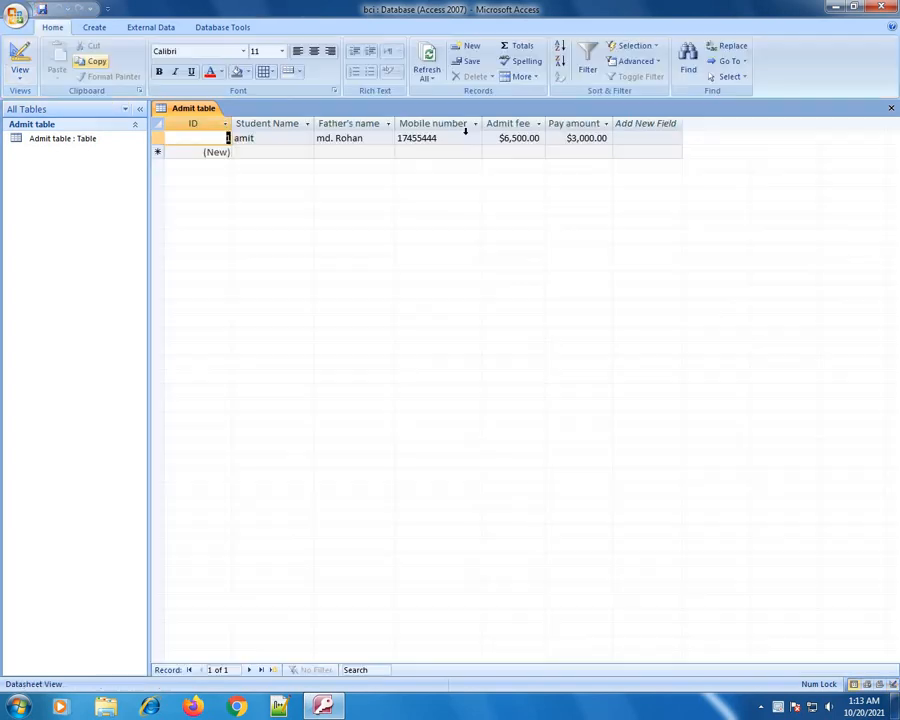
{"action": "left_click", "coordinate": [399, 138]}
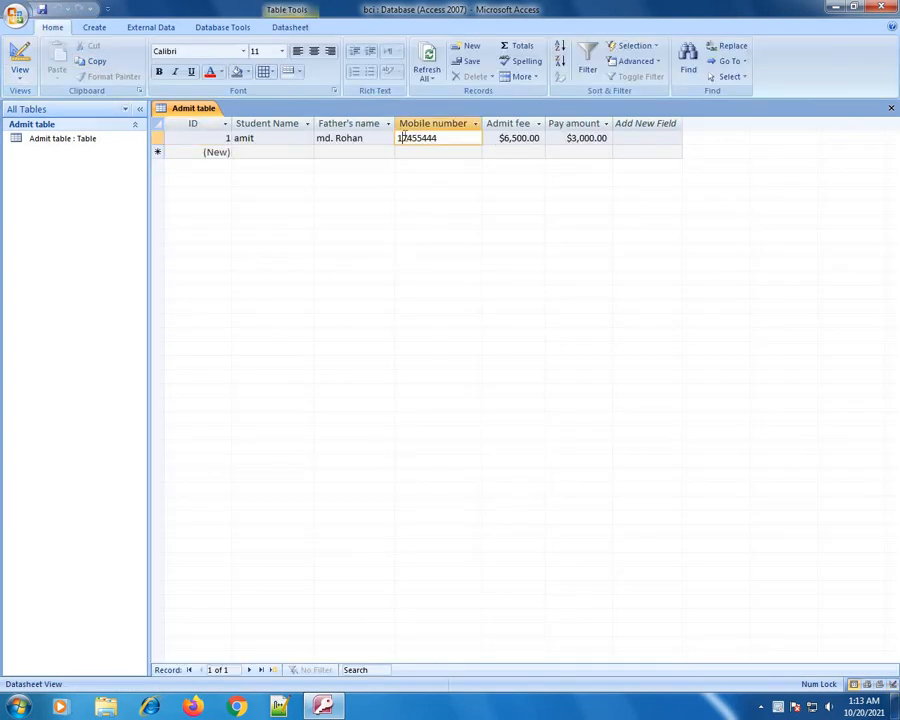
{"action": "type", "text": "0"}
{"action": "left_click", "coordinate": [486, 137]}
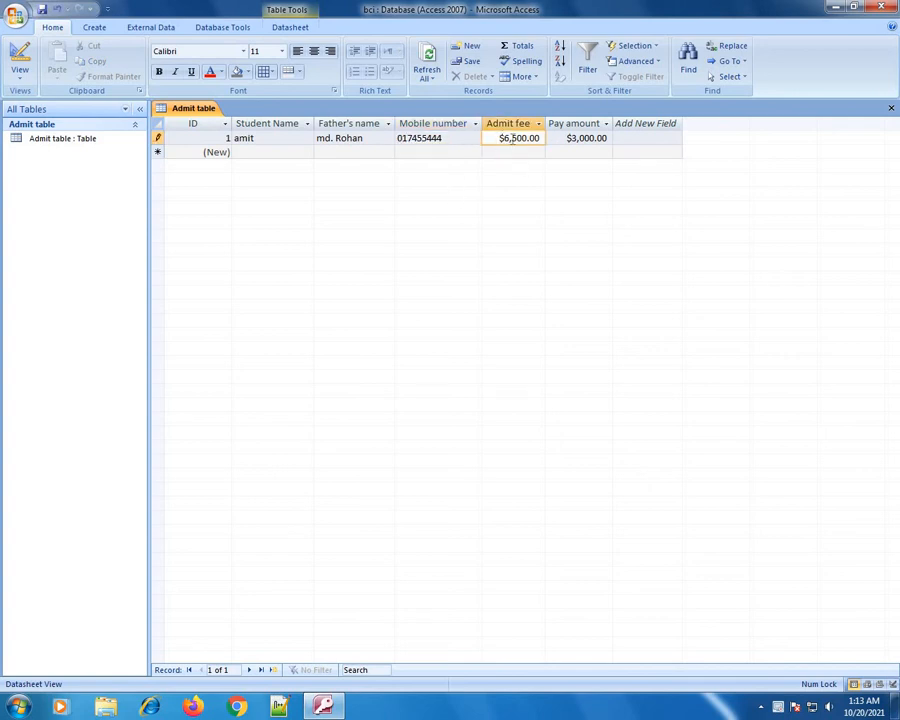
Set the Admit fee field's format to Standard in Design View and check its value in Datasheet View
{"action": "left_click", "coordinate": [20, 60]}
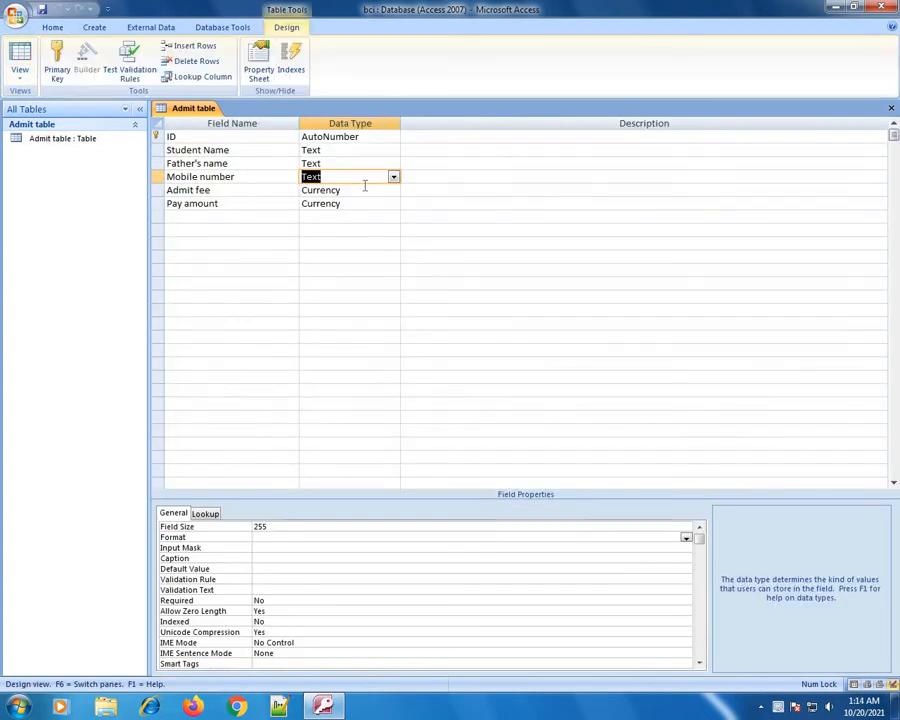
{"action": "left_click", "coordinate": [372, 188]}
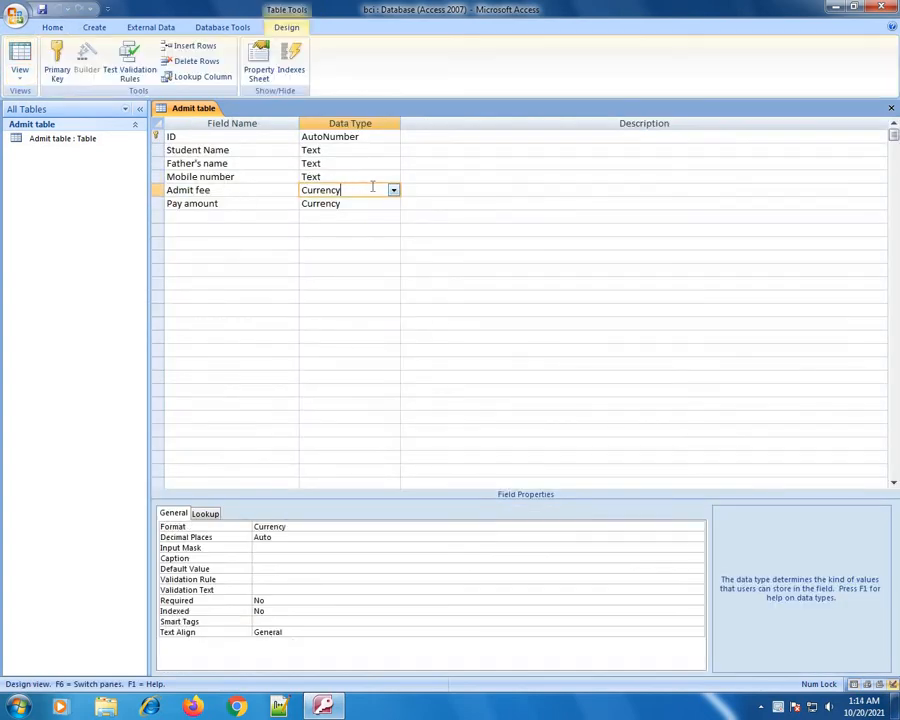
{"action": "left_click", "coordinate": [300, 525]}
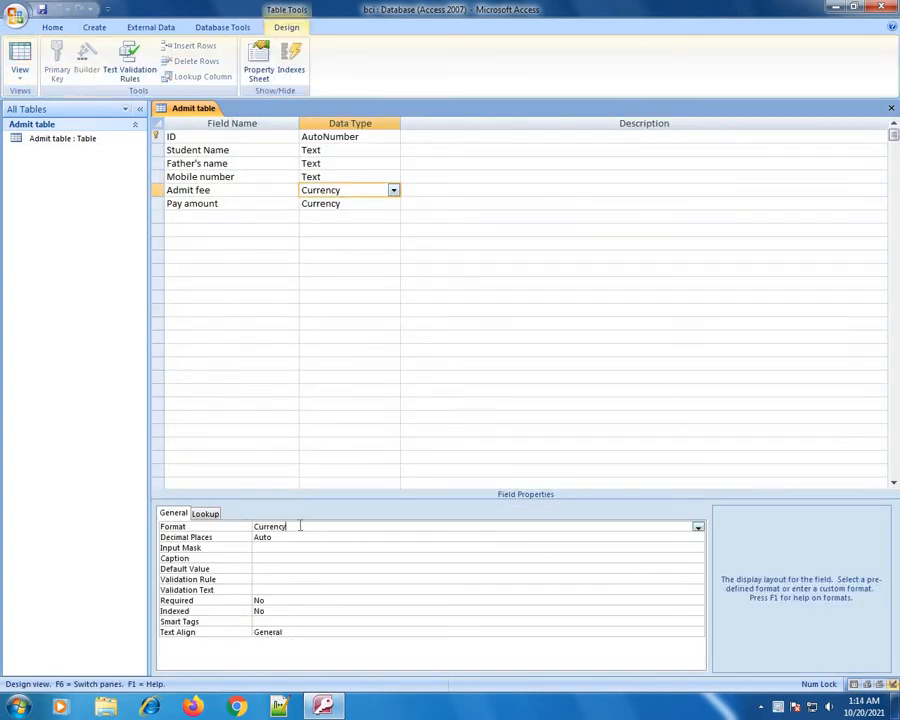
{"action": "left_click", "coordinate": [698, 528]}
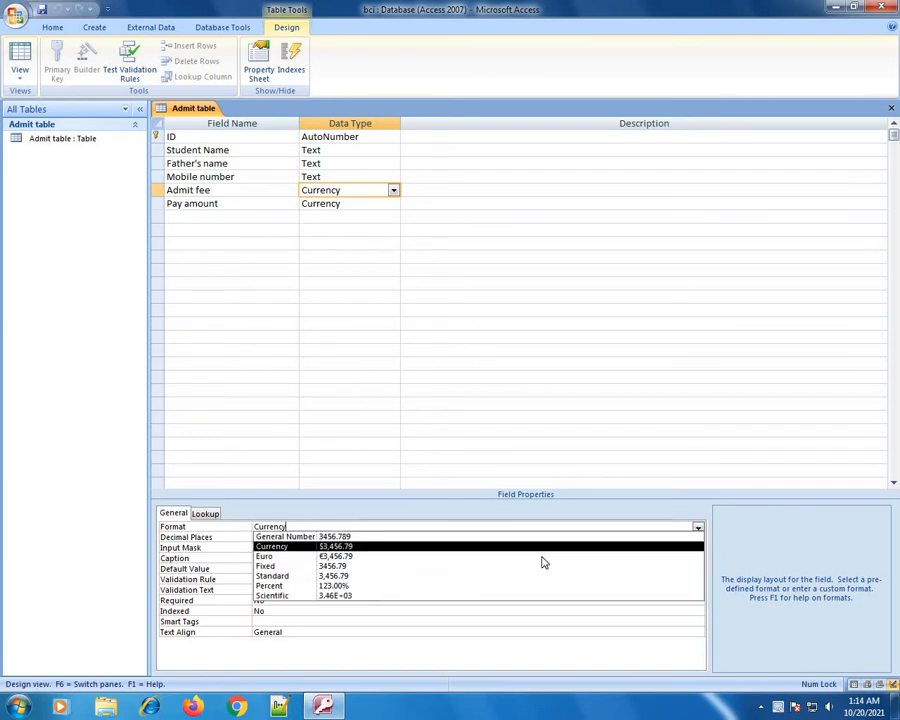
{"action": "left_click", "coordinate": [373, 575]}
{"action": "left_click", "coordinate": [373, 575]}
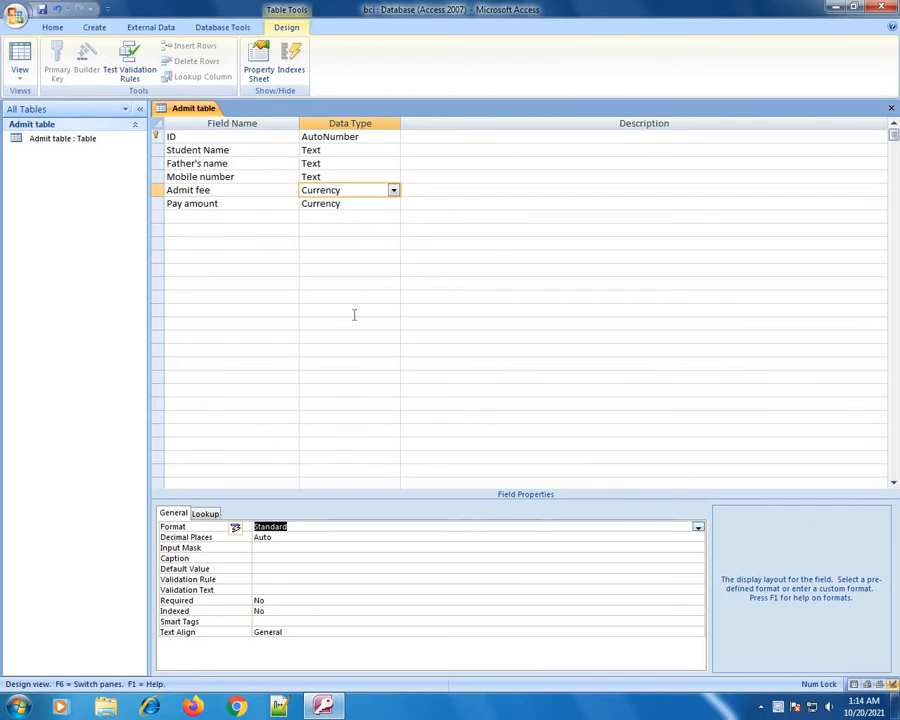
{"action": "left_click", "coordinate": [20, 55]}
{"action": "left_click_drag", "start_coordinate": [506, 138], "coordinate": [544, 139]}
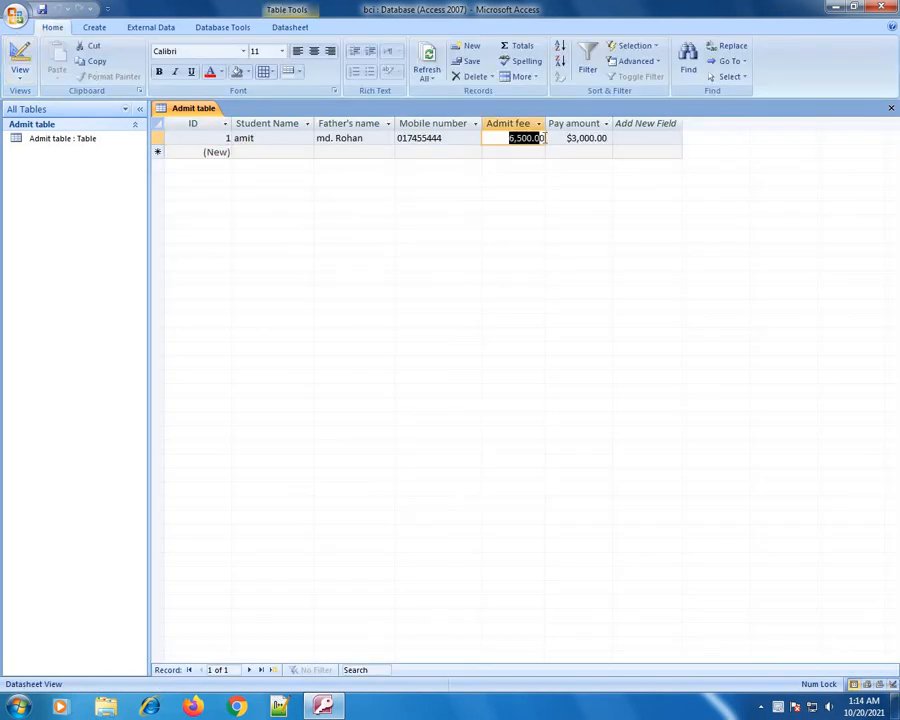
{"action": "left_click", "coordinate": [542, 139]}
{"action": "double_click", "coordinate": [541, 139]}
{"action": "left_click", "coordinate": [524, 139]}
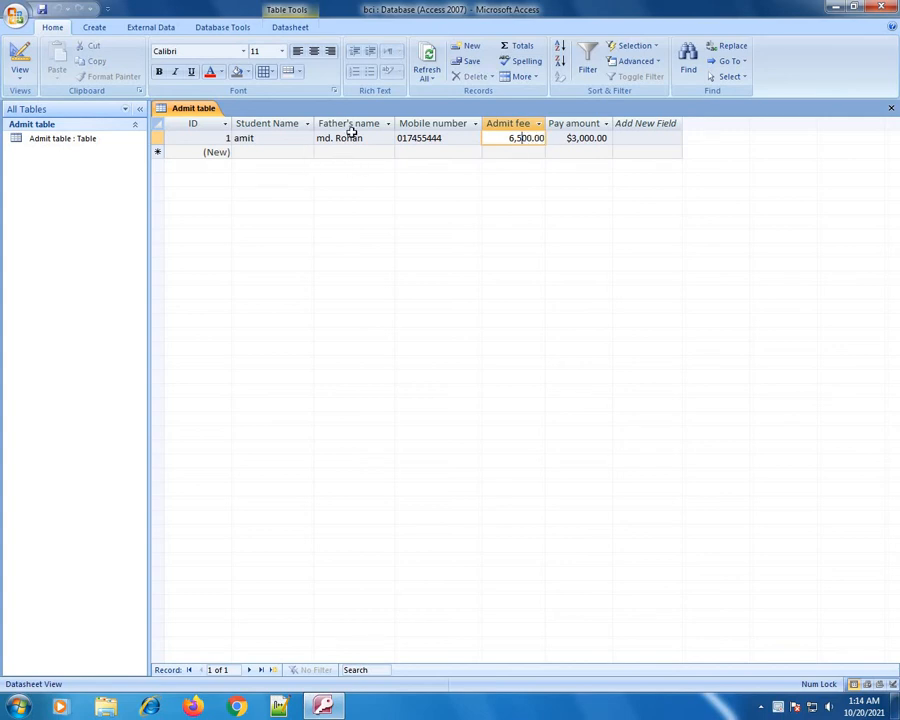
Set the Admit fee field's decimal places to 0 in Design View
{"action": "left_click", "coordinate": [20, 62]}
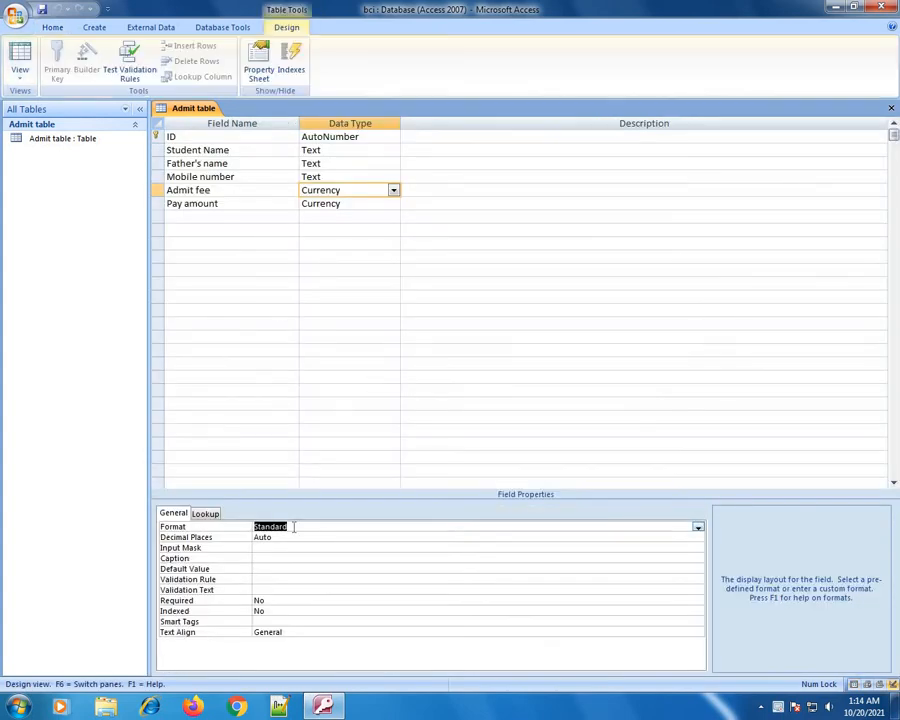
{"action": "left_click", "coordinate": [288, 537]}
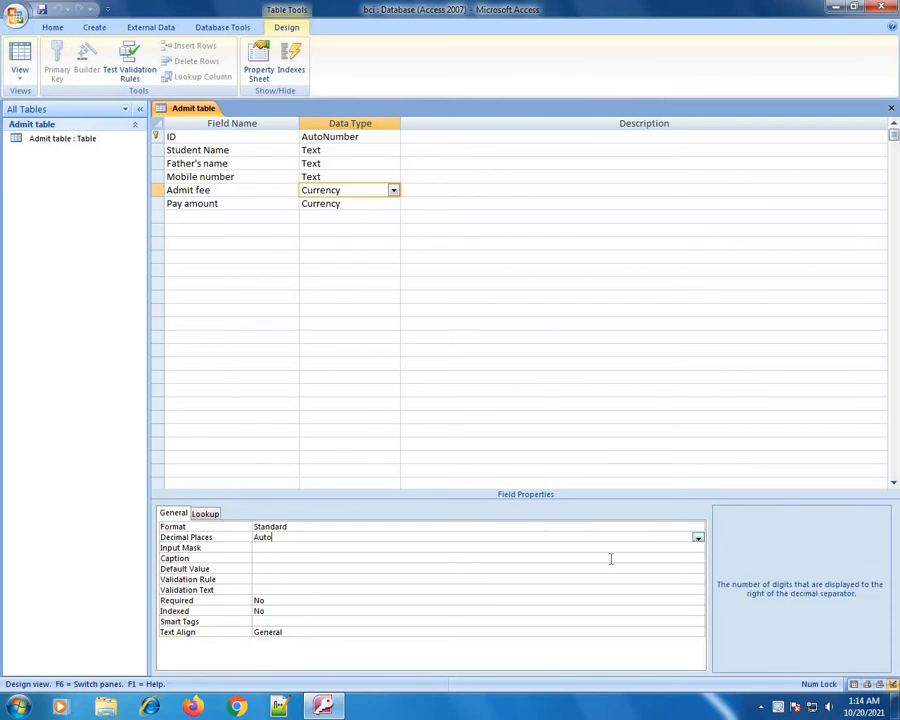
{"action": "left_click", "coordinate": [698, 537]}
{"action": "left_click", "coordinate": [272, 390]}
Set the Pay amount field's format to Standard and its decimal places to 0
{"action": "left_click", "coordinate": [347, 205]}
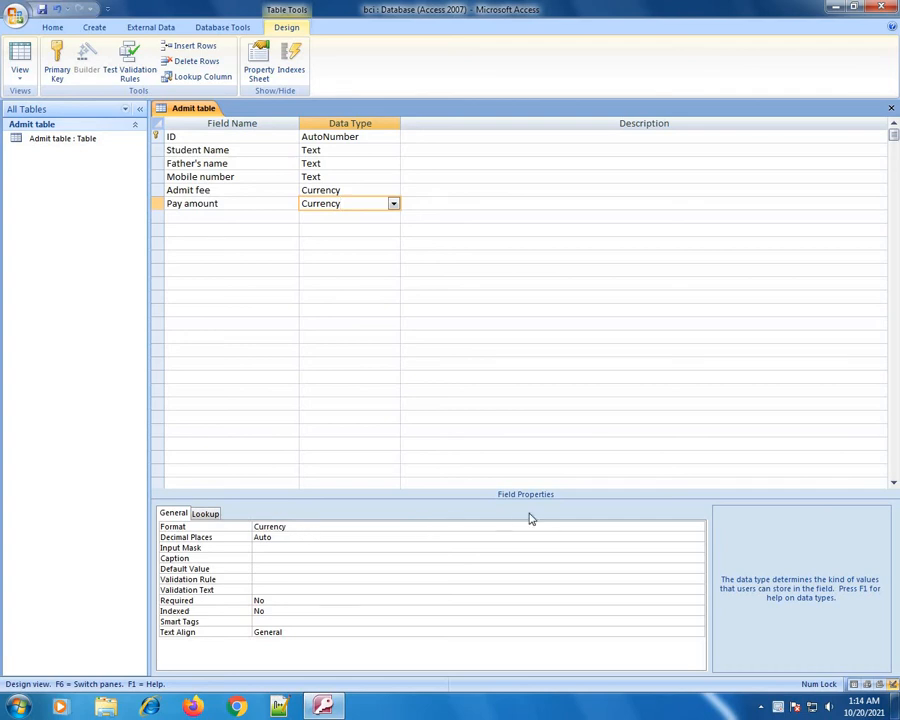
{"action": "left_click", "coordinate": [691, 526]}
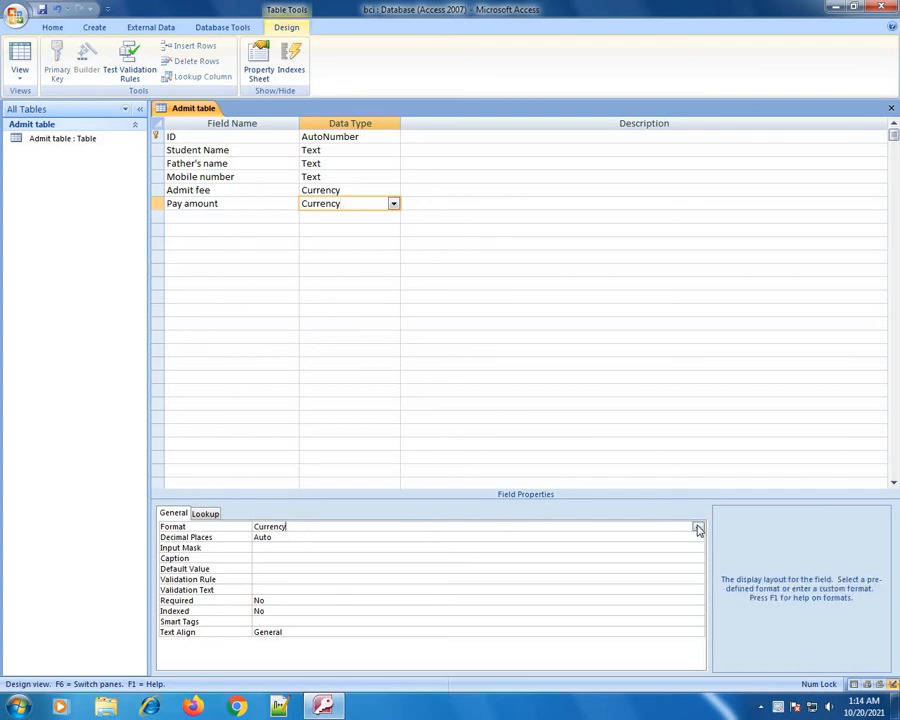
{"action": "left_click", "coordinate": [697, 526]}
{"action": "left_click", "coordinate": [427, 578]}
{"action": "left_click", "coordinate": [345, 537]}
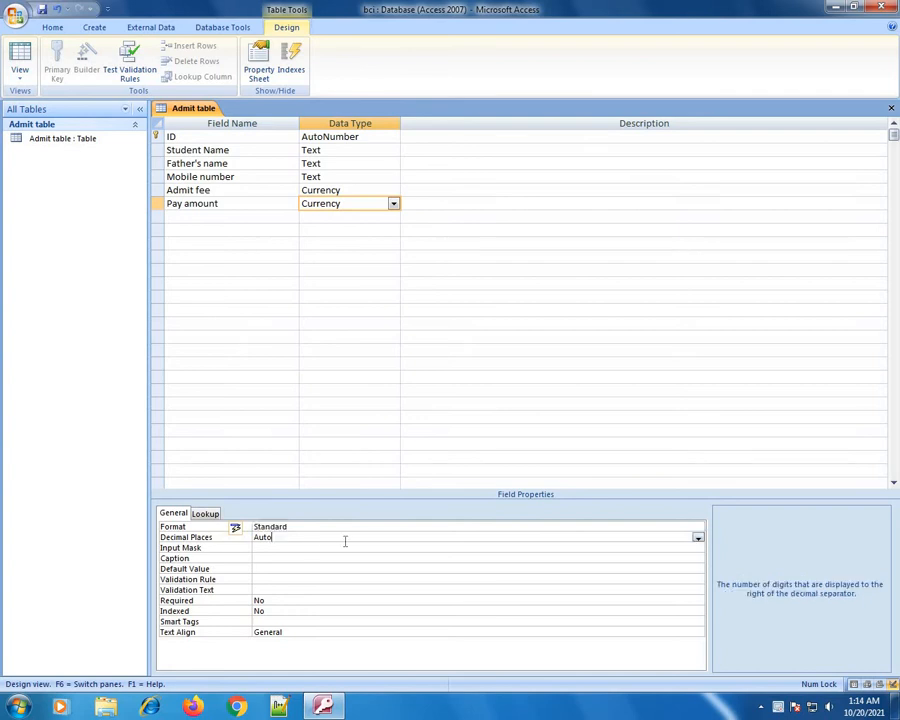
{"action": "left_click", "coordinate": [697, 537]}
{"action": "left_click", "coordinate": [258, 390]}
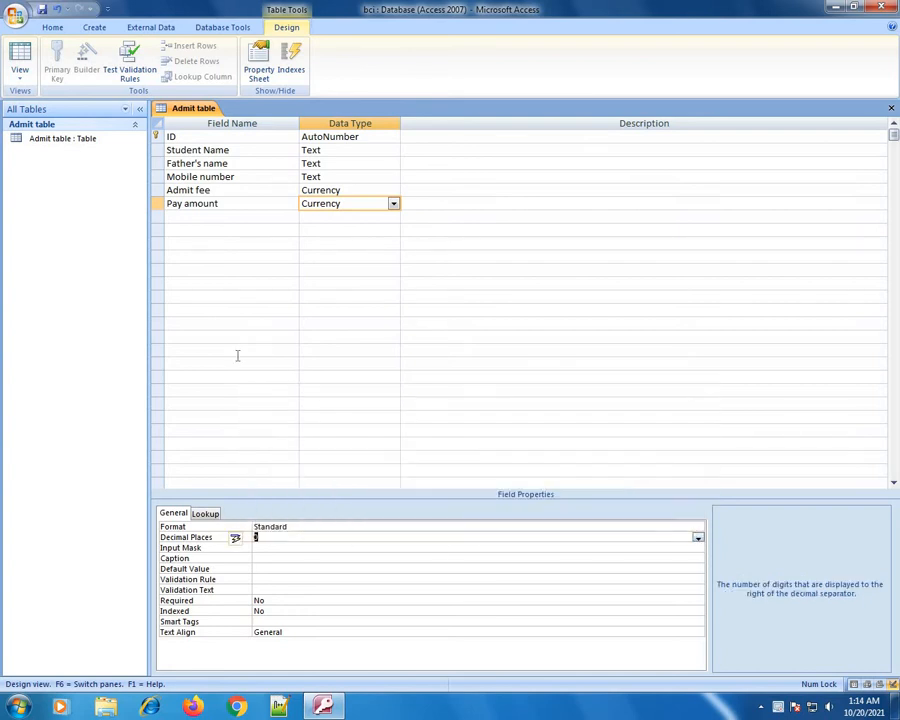
Save the table design and check the mobile number, Admit fee and Pay amount in Datasheet View
{"action": "left_click", "coordinate": [42, 9]}
{"action": "left_click", "coordinate": [19, 55]}
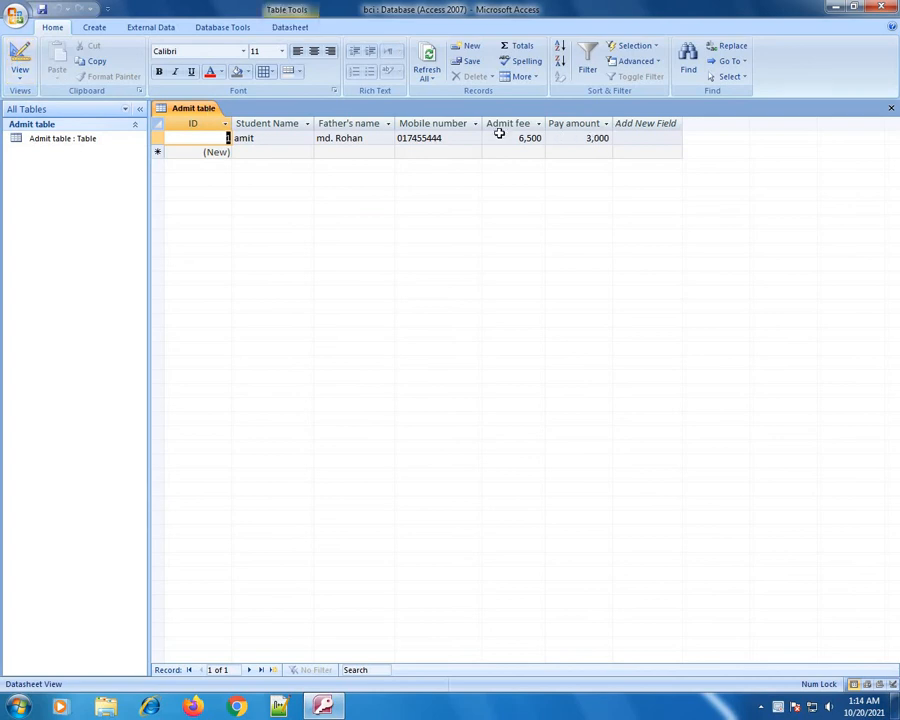
{"action": "left_click", "coordinate": [419, 138]}
{"action": "left_click", "coordinate": [518, 138]}
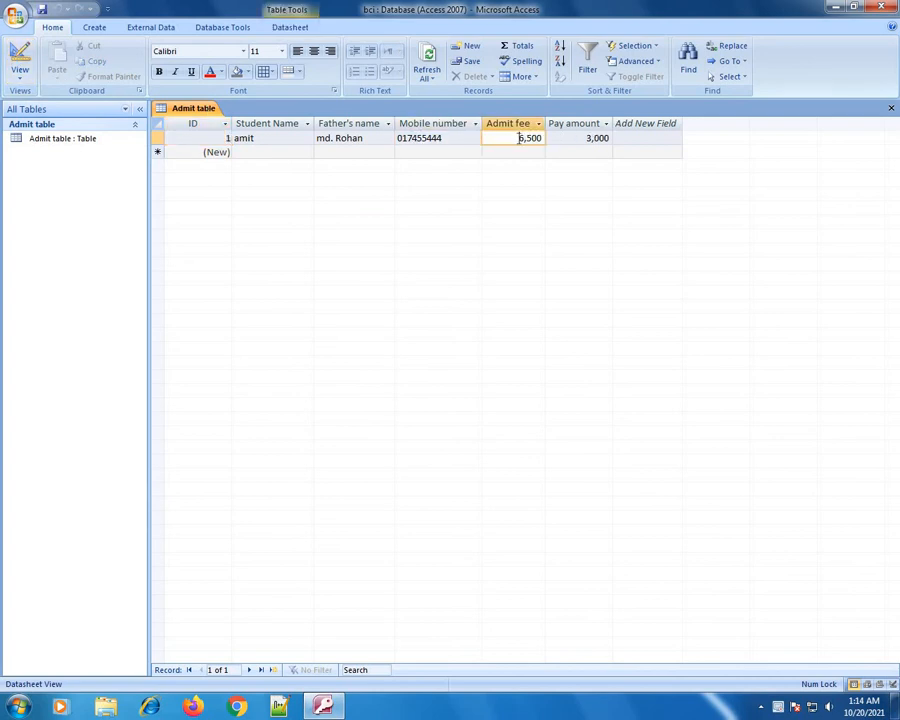
{"action": "left_click", "coordinate": [587, 138]}
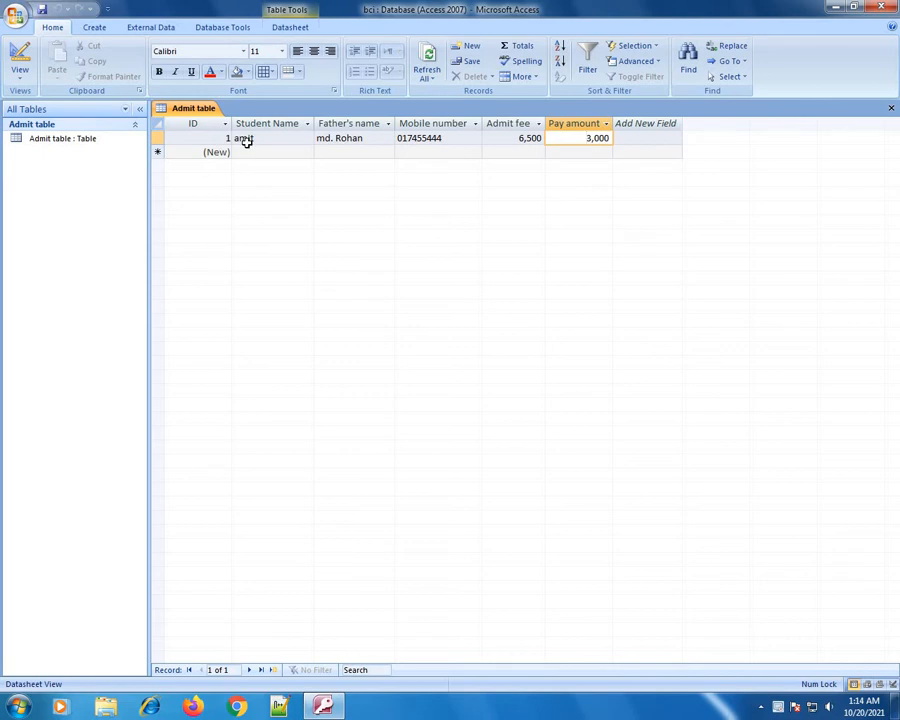
Create a new query in Design View and add the Admit table to it
{"action": "left_click", "coordinate": [93, 28]}
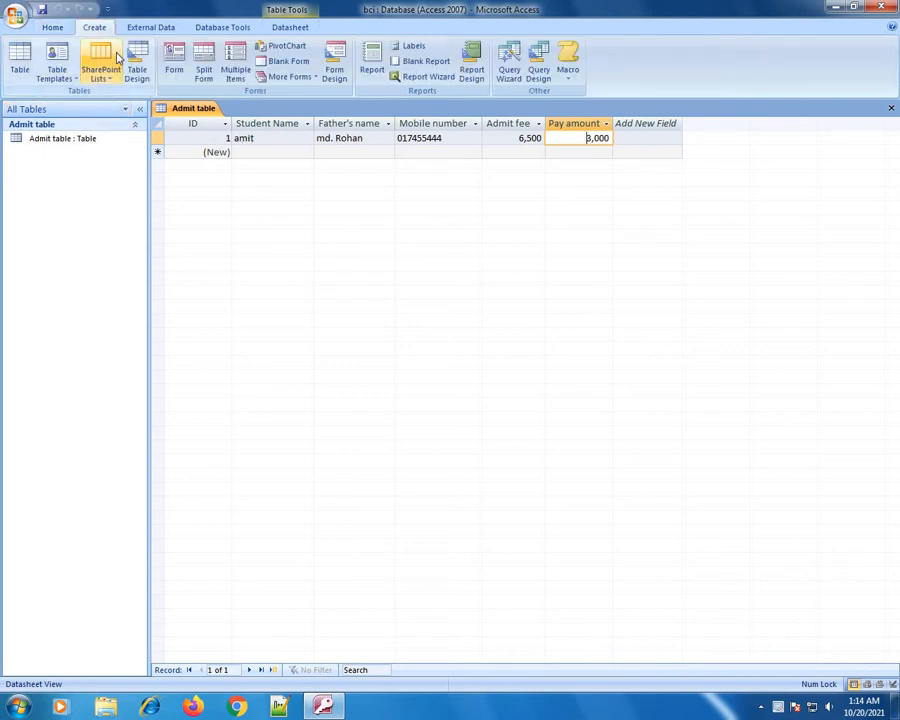
{"action": "left_click", "coordinate": [538, 68]}
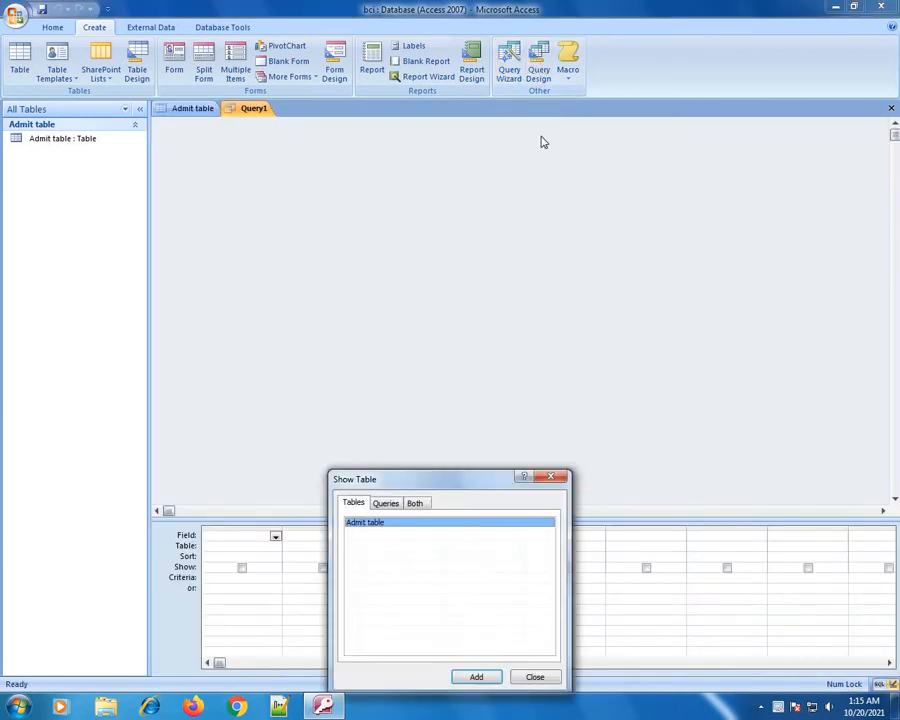
{"action": "left_click_drag", "start_coordinate": [470, 484], "coordinate": [478, 193]}
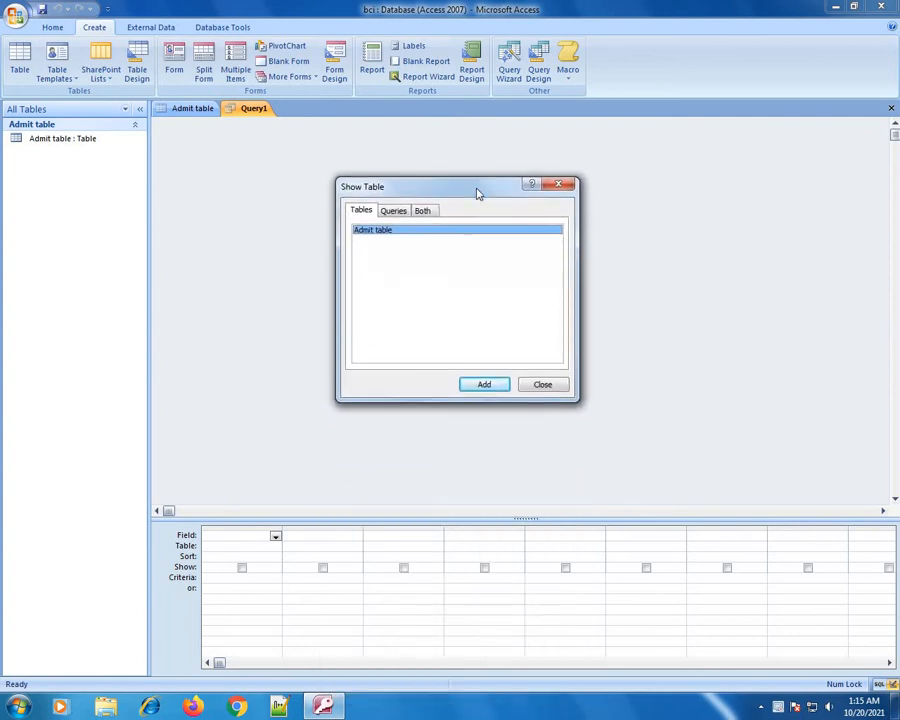
{"action": "left_click", "coordinate": [391, 211]}
{"action": "left_click", "coordinate": [421, 214]}
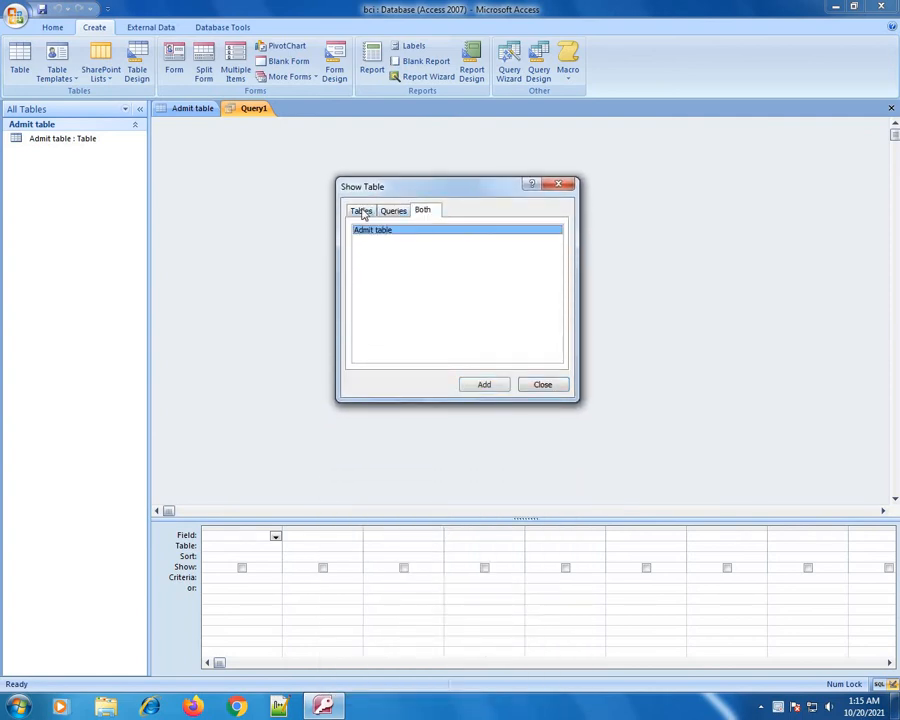
{"action": "left_click", "coordinate": [362, 213]}
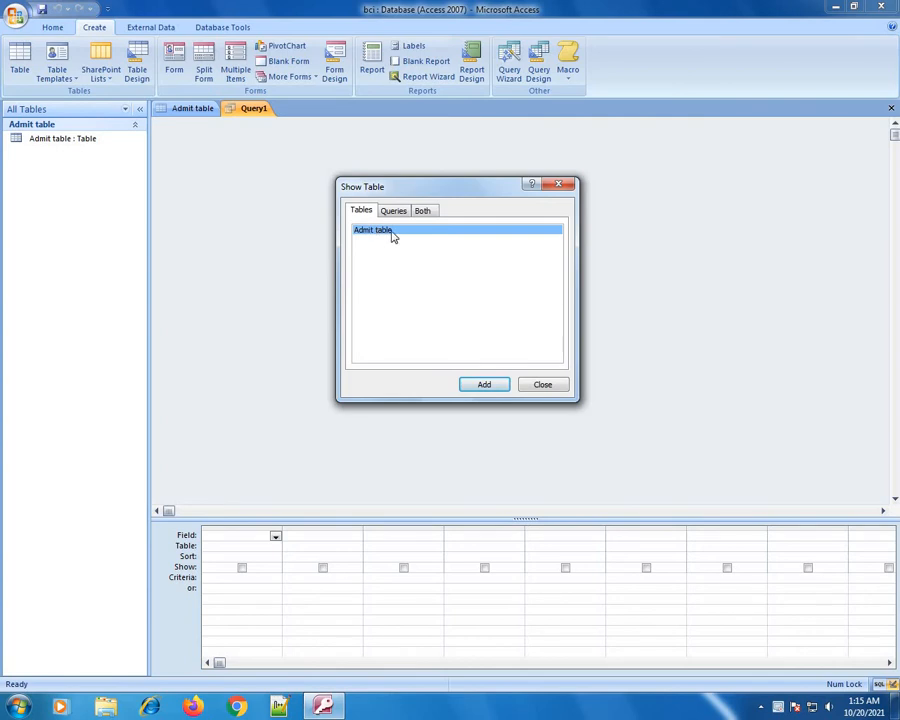
{"action": "left_click", "coordinate": [490, 388]}
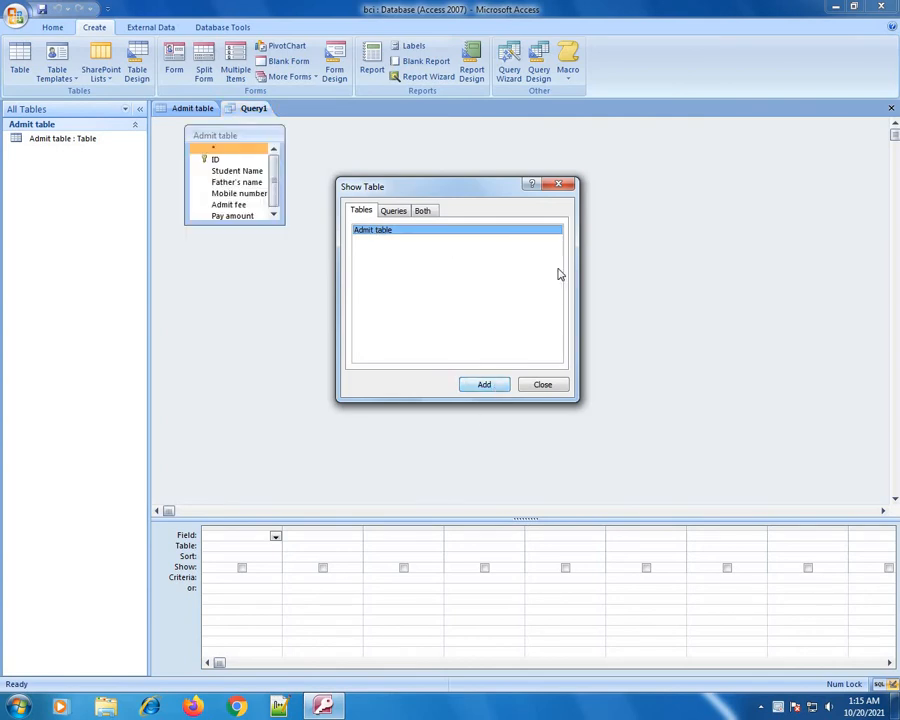
{"action": "left_click", "coordinate": [543, 386]}
Add the ID, Student Name, Father's name, Mobile number, Admit fee and Pay amount fields to the query grid
{"action": "left_click", "coordinate": [231, 161]}
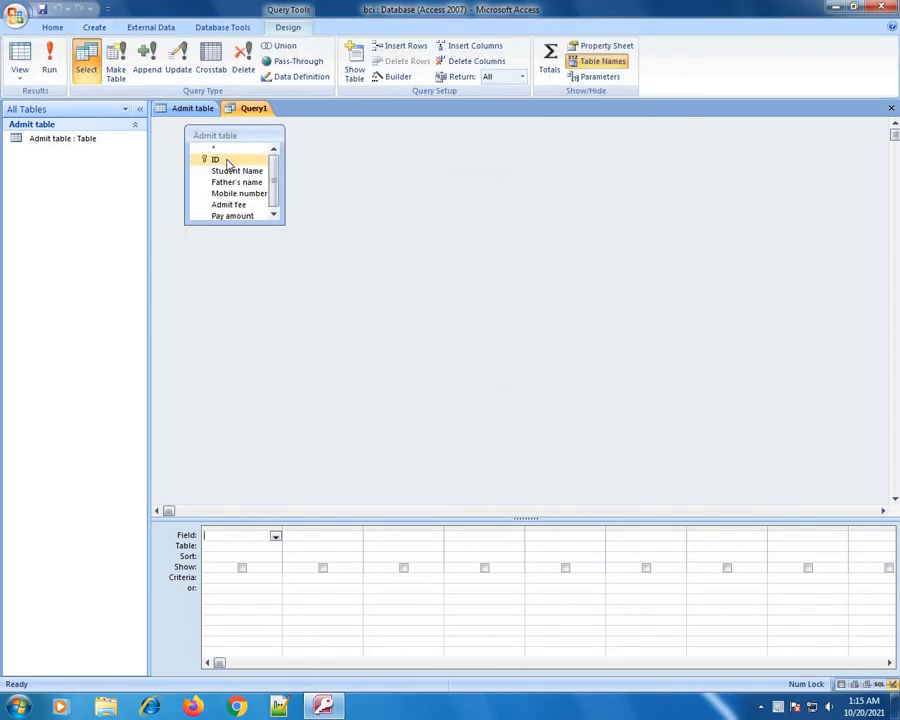
{"action": "double_click", "coordinate": [226, 160]}
{"action": "double_click", "coordinate": [236, 171]}
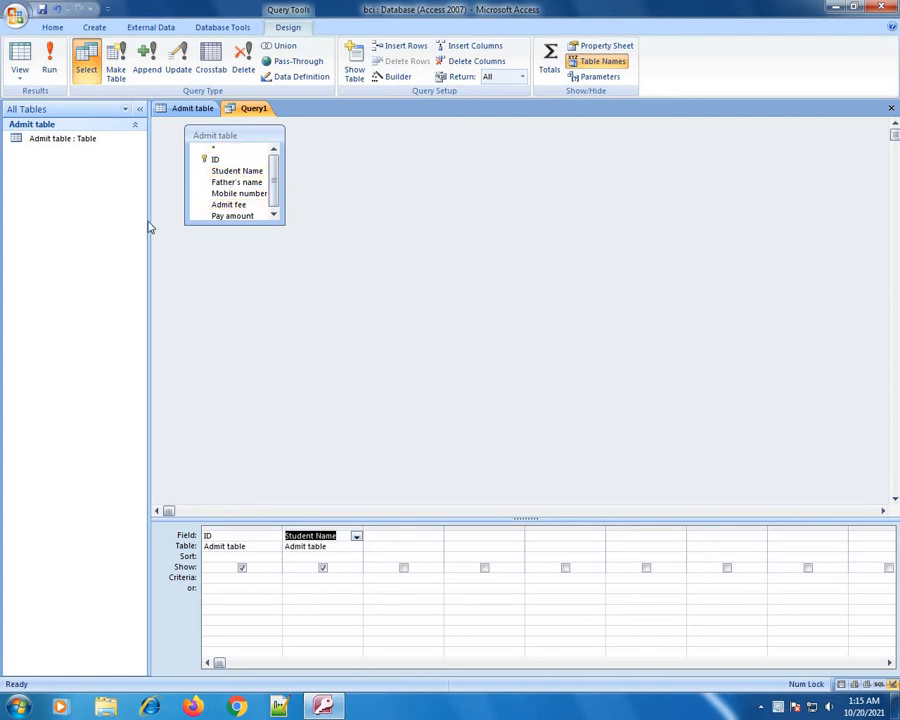
{"action": "double_click", "coordinate": [224, 182]}
{"action": "double_click", "coordinate": [229, 194]}
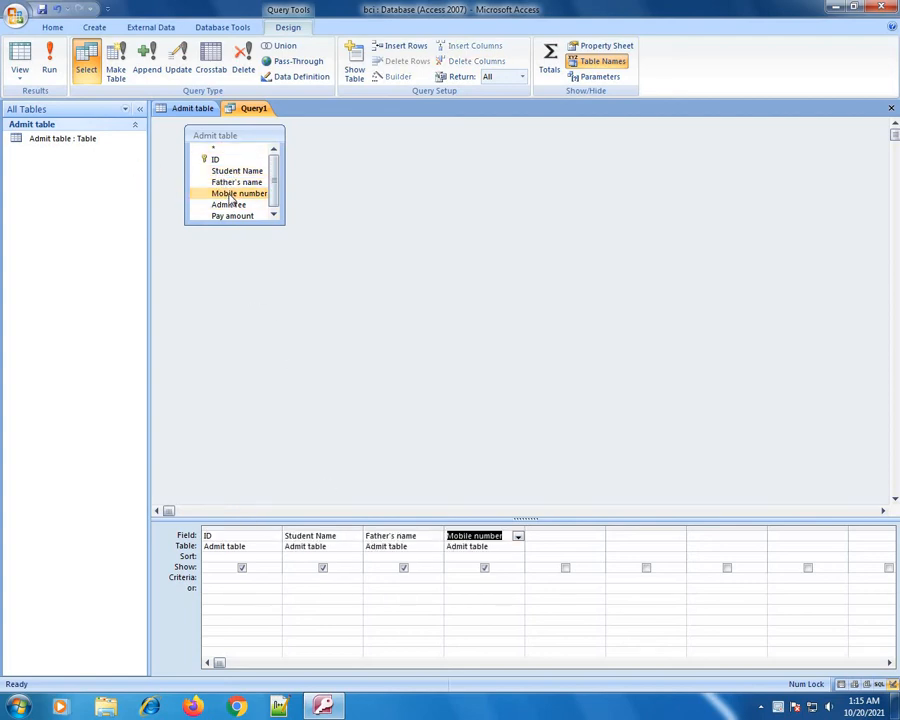
{"action": "double_click", "coordinate": [229, 204]}
{"action": "double_click", "coordinate": [232, 215]}
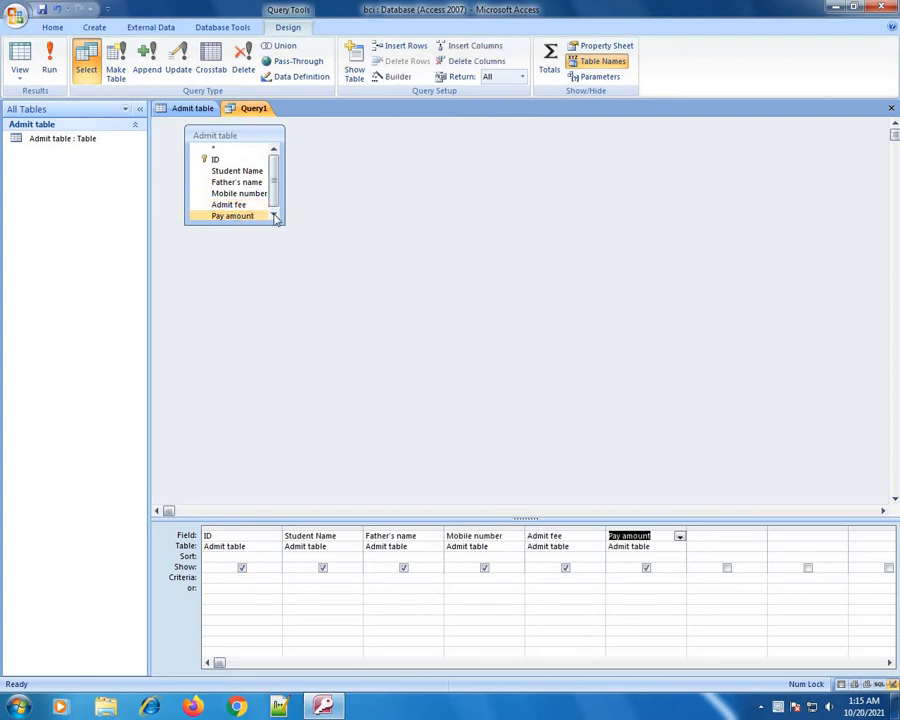
{"action": "left_click_drag", "start_coordinate": [274, 197], "coordinate": [275, 210]}
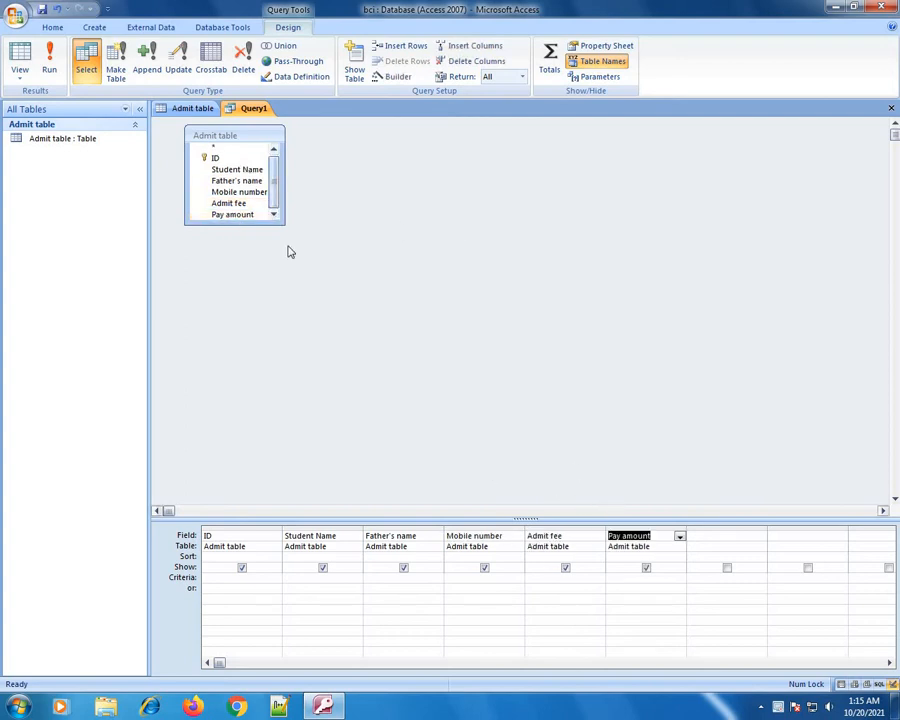
Save the query as Admit Query and display it in Datasheet View
{"action": "left_click", "coordinate": [42, 10]}
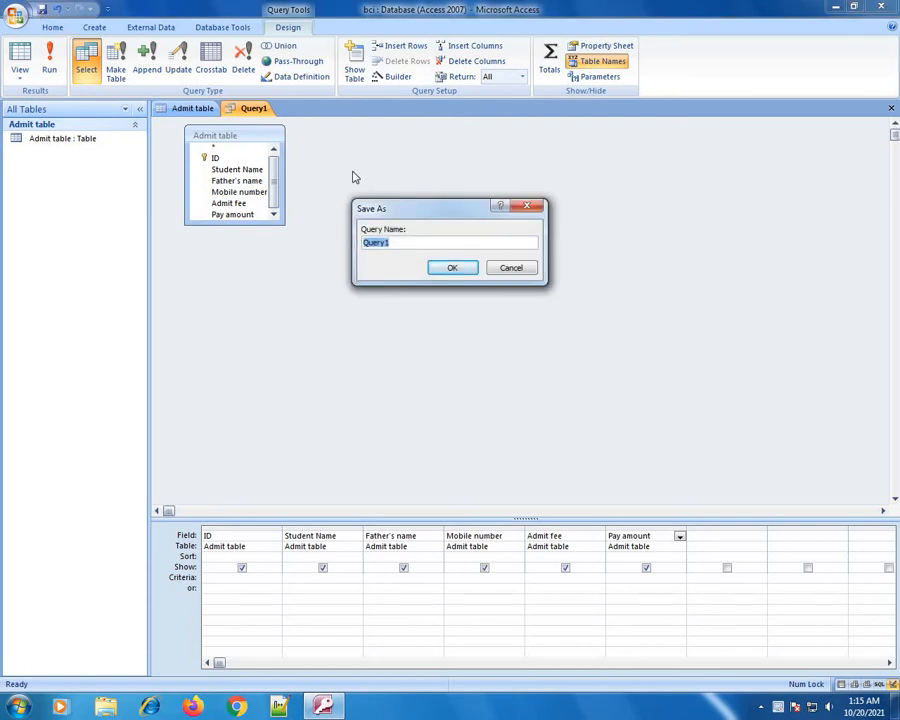
{"action": "type", "text": "Admit Query"}
{"action": "left_click", "coordinate": [451, 269]}
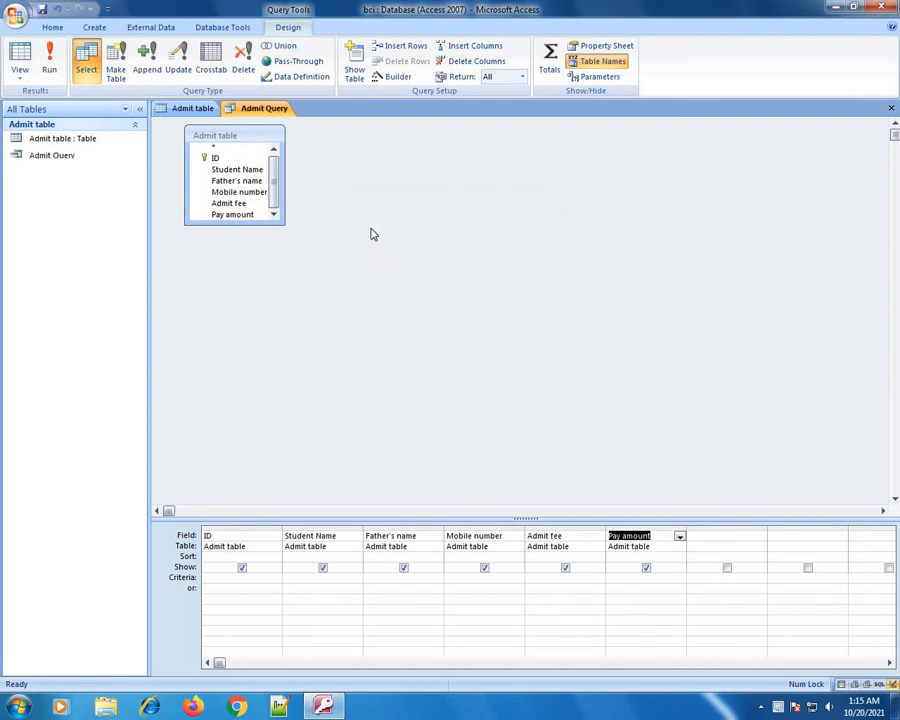
{"action": "left_click", "coordinate": [14, 60]}
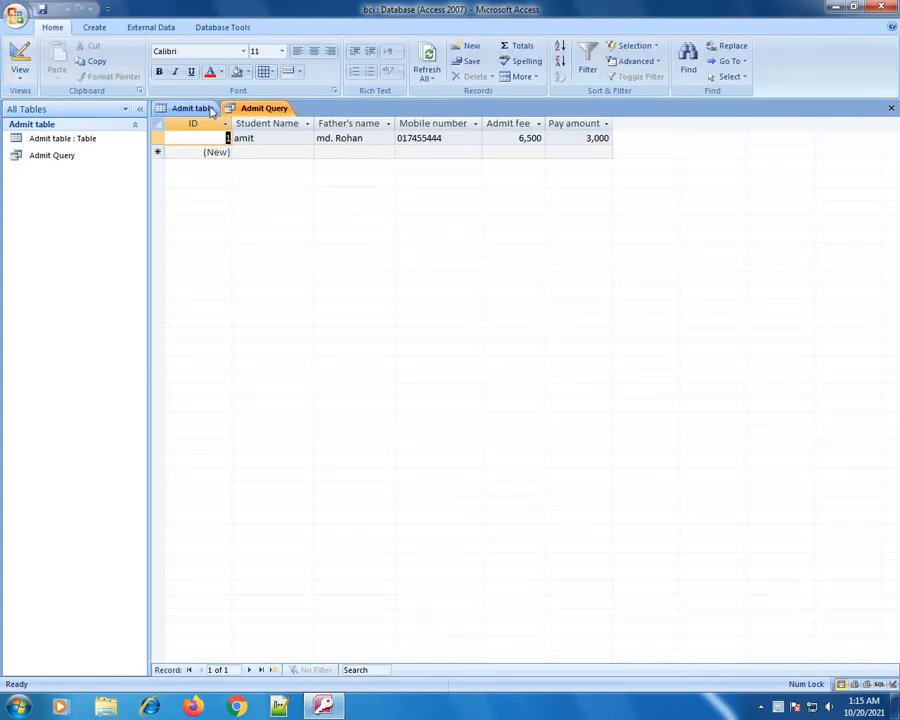
Compare the Admit table's record with the Admit Query's, examining the Admit fee and Pay amount fields
{"action": "left_click", "coordinate": [192, 108]}
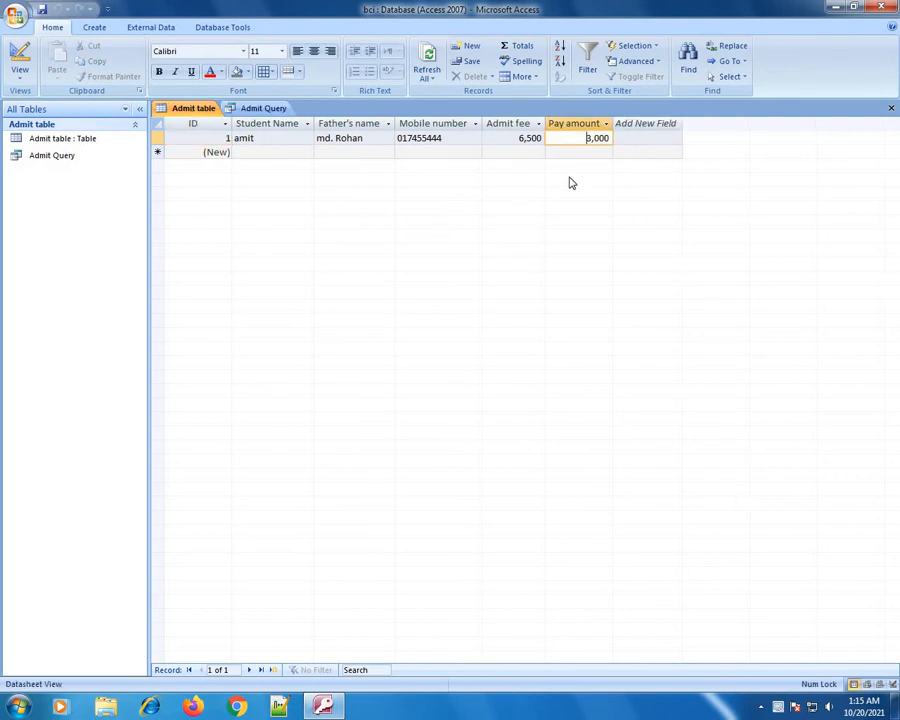
{"action": "left_click", "coordinate": [259, 108]}
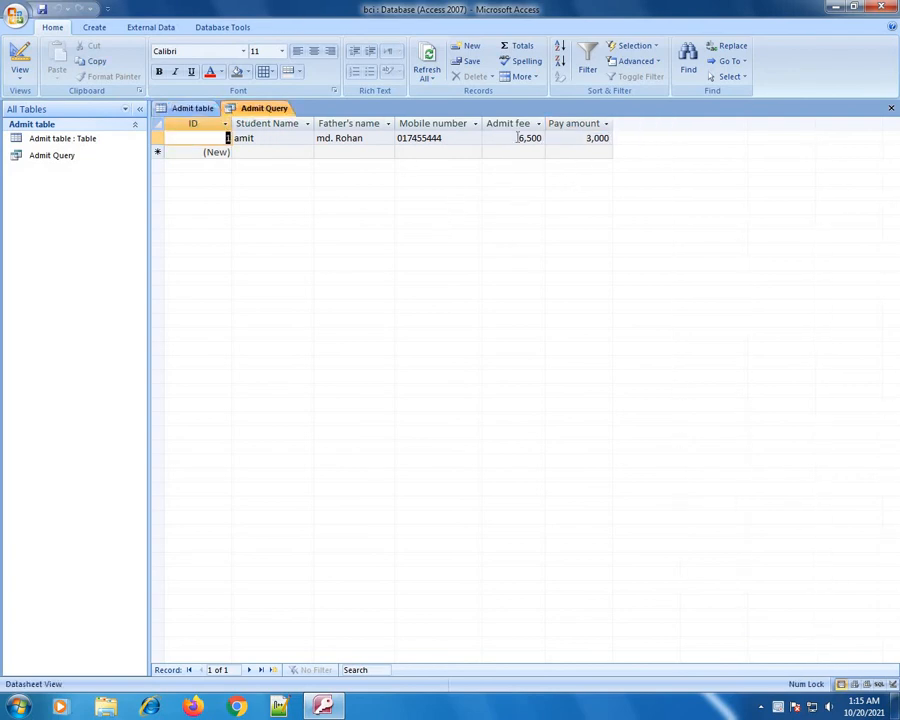
{"action": "left_click", "coordinate": [191, 109]}
{"action": "left_click", "coordinate": [264, 109]}
{"action": "left_click", "coordinate": [183, 109]}
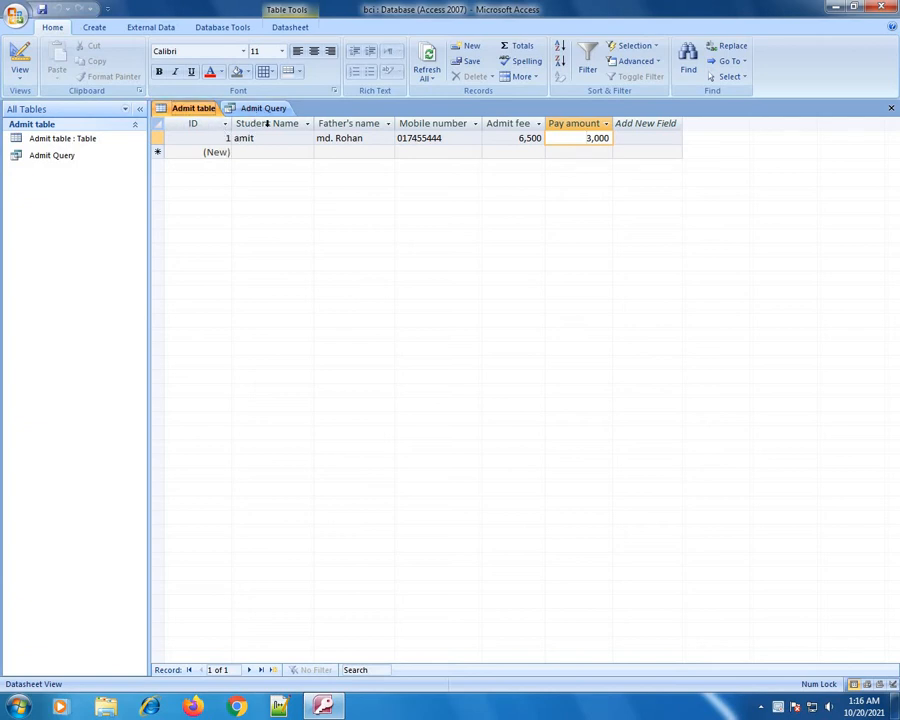
{"action": "double_click", "coordinate": [526, 138]}
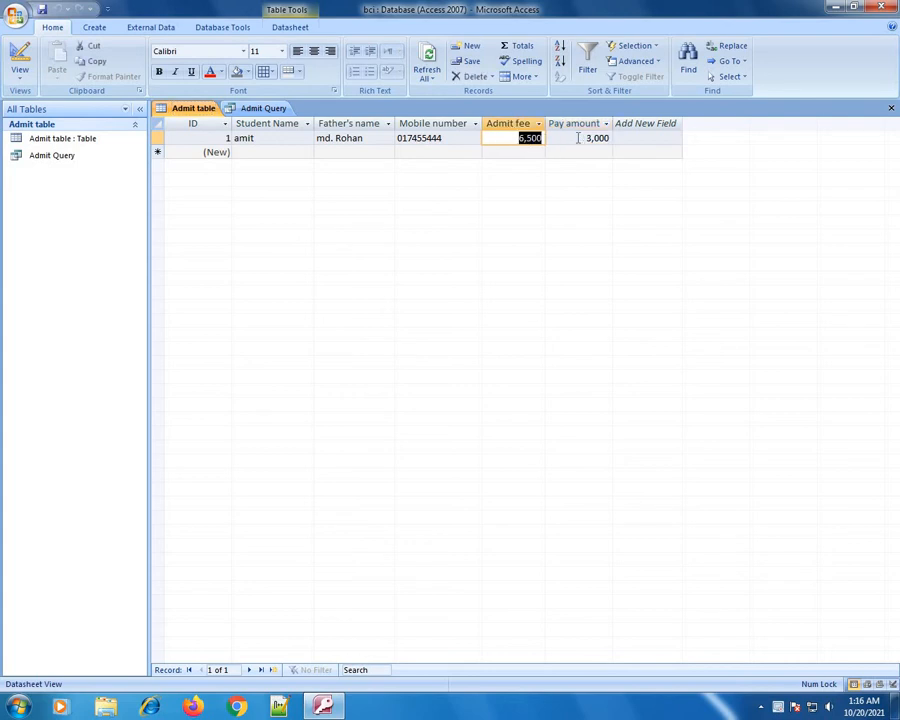
{"action": "left_click_drag", "start_coordinate": [578, 138], "coordinate": [620, 138]}
{"action": "left_click", "coordinate": [561, 138]}
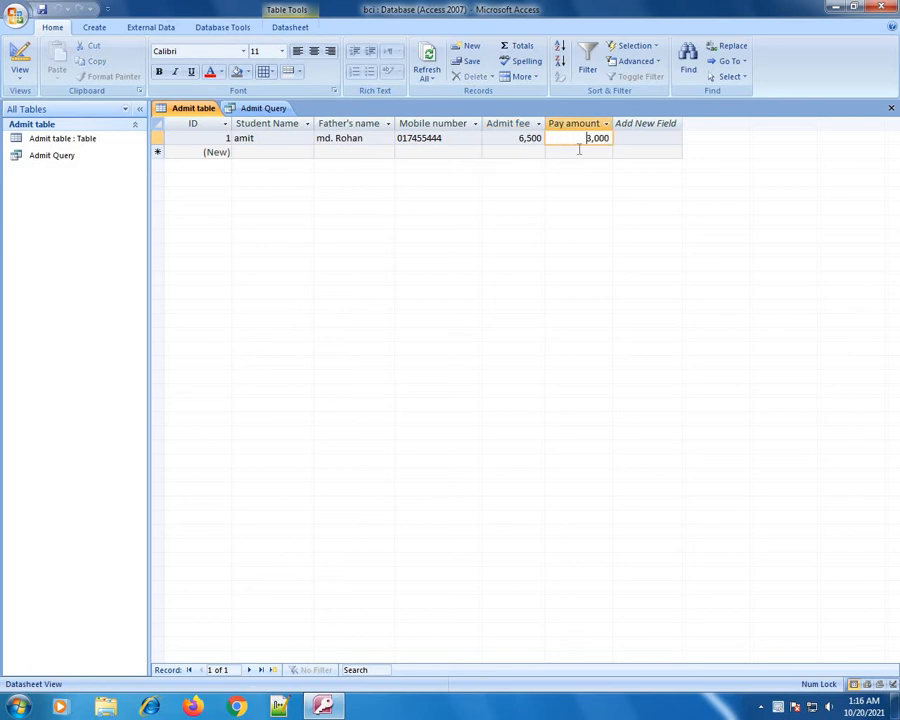
{"action": "left_click", "coordinate": [265, 110]}
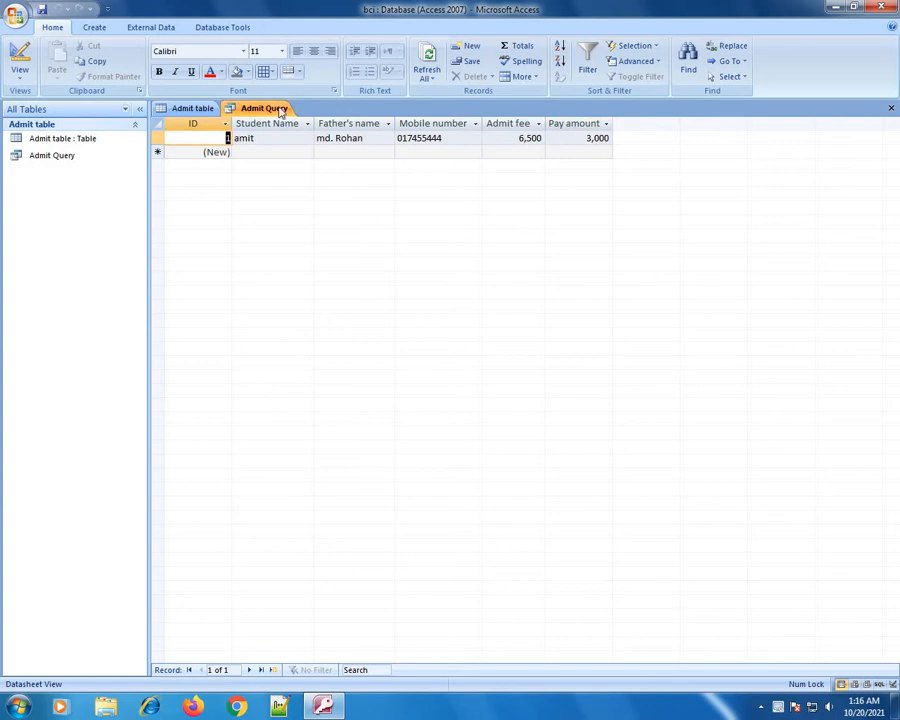
{"action": "left_click", "coordinate": [190, 108]}
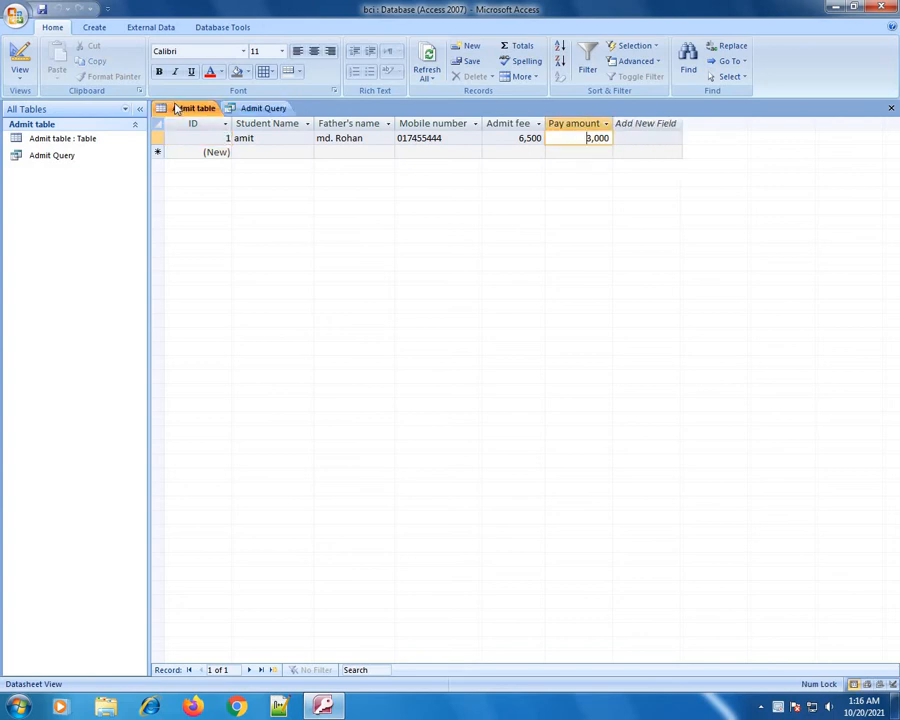
Try to switch the Admit table to Design View, declining read-only access
{"action": "left_click", "coordinate": [485, 138]}
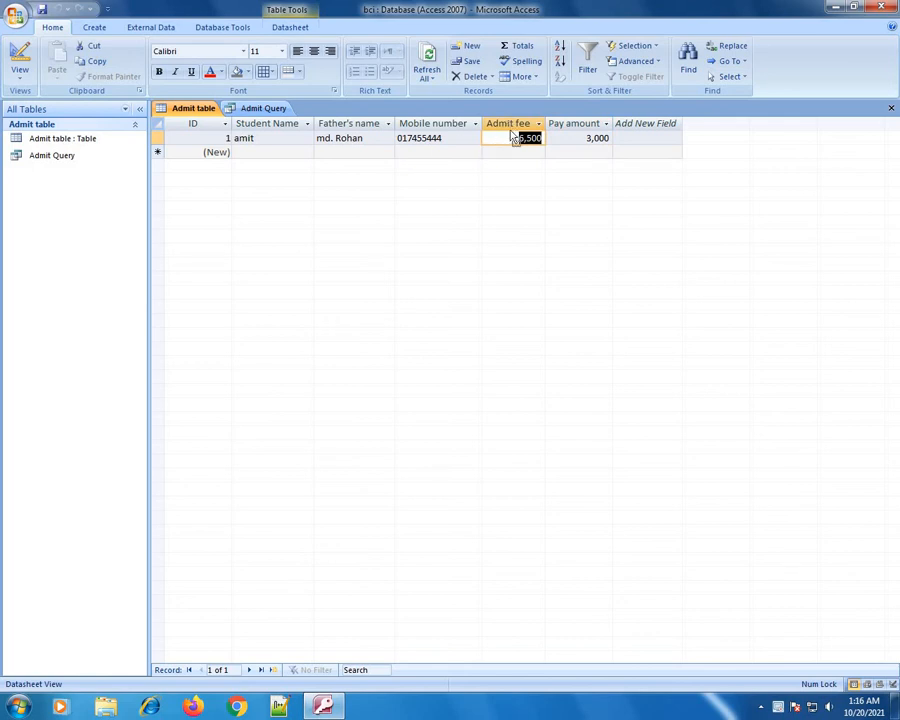
{"action": "left_click", "coordinate": [505, 138]}
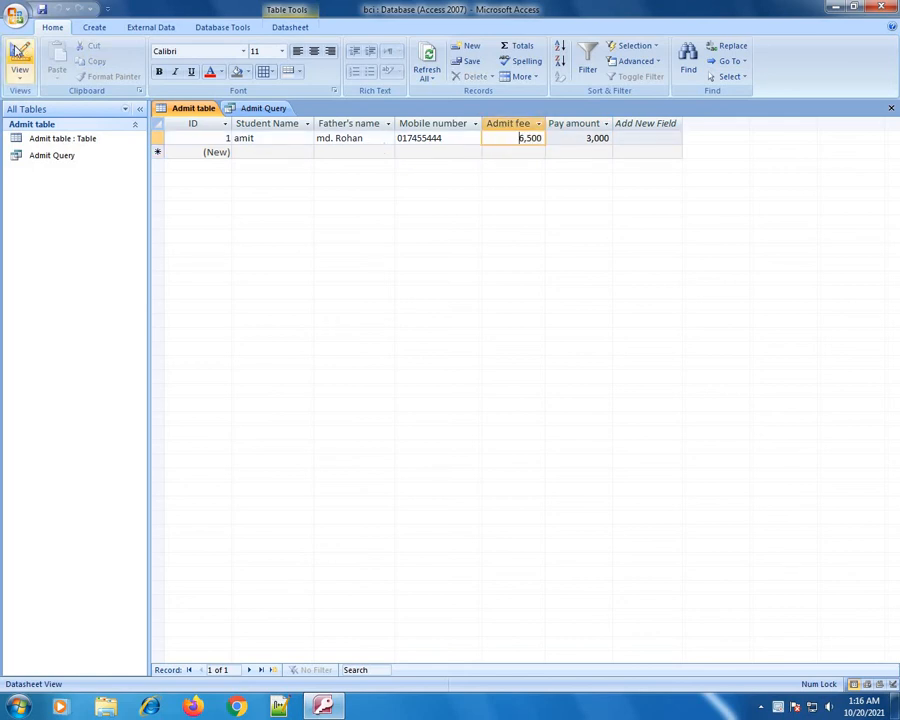
{"action": "left_click", "coordinate": [21, 50]}
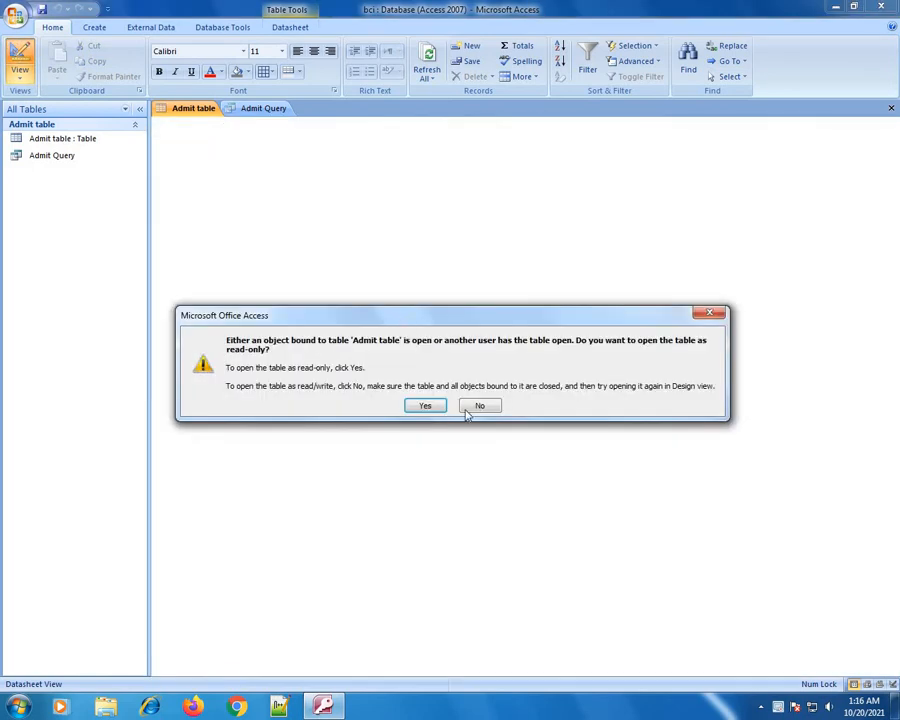
{"action": "left_click", "coordinate": [466, 412]}
Close the Admit Query and group the database objects in the navigation list by Object Type
{"action": "left_click", "coordinate": [270, 108]}
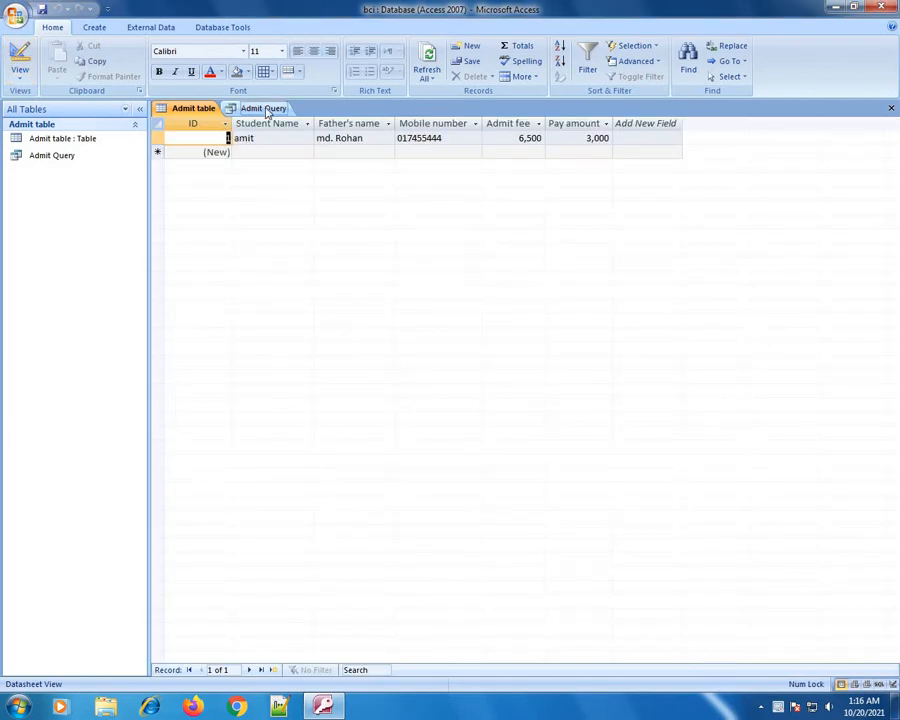
{"action": "right_click", "coordinate": [270, 108]}
{"action": "left_click", "coordinate": [300, 132]}
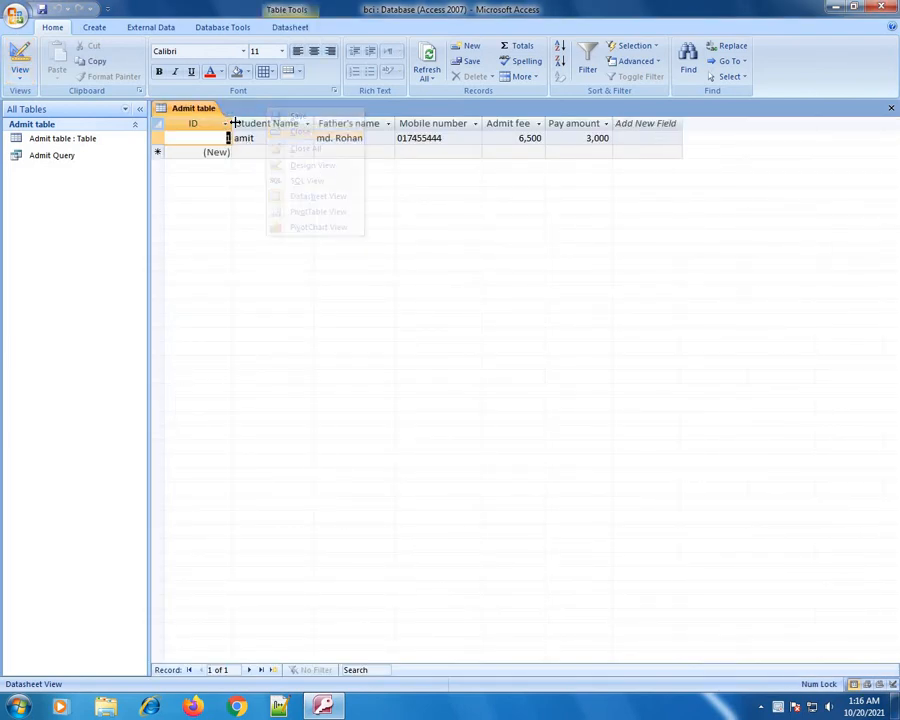
{"action": "left_click", "coordinate": [126, 110]}
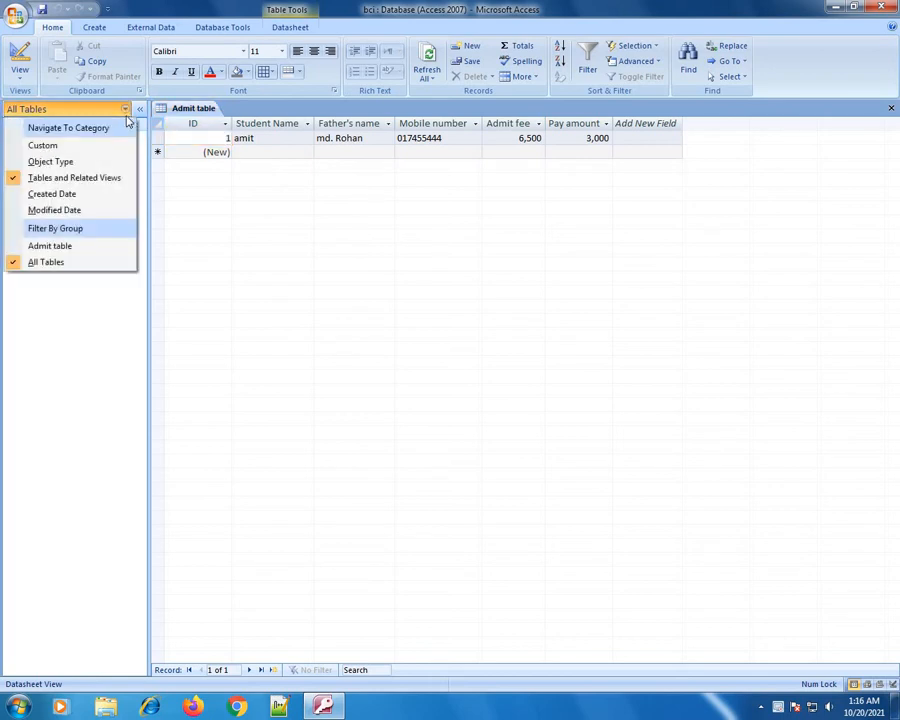
{"action": "left_click", "coordinate": [76, 162]}
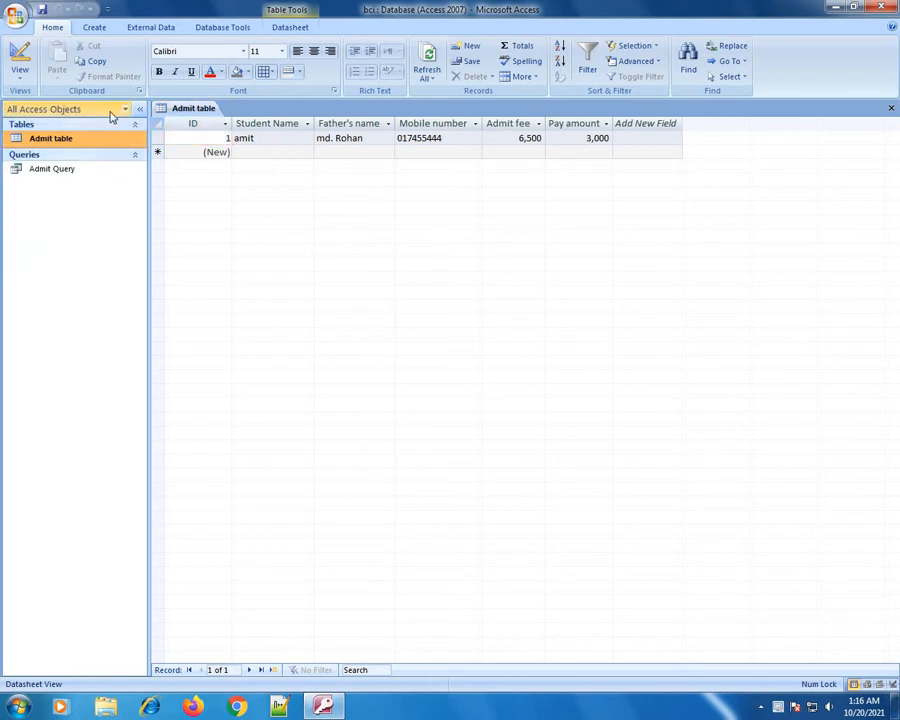
Set the Admit fee field's default value to 6500 in Design View, save the table and return to Datasheet View
{"action": "left_click", "coordinate": [20, 56]}
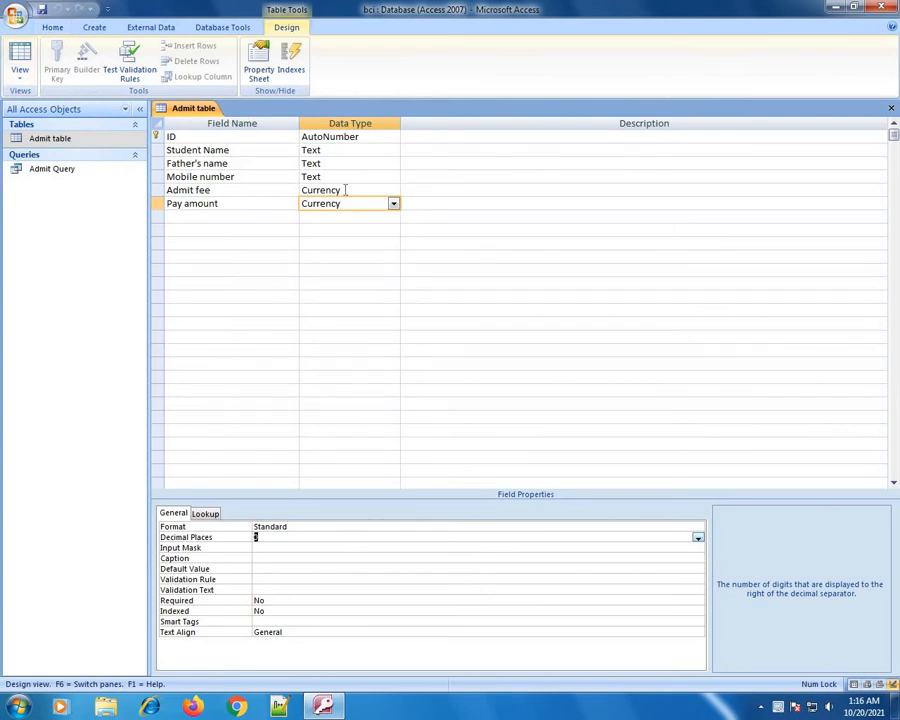
{"action": "left_click", "coordinate": [345, 189]}
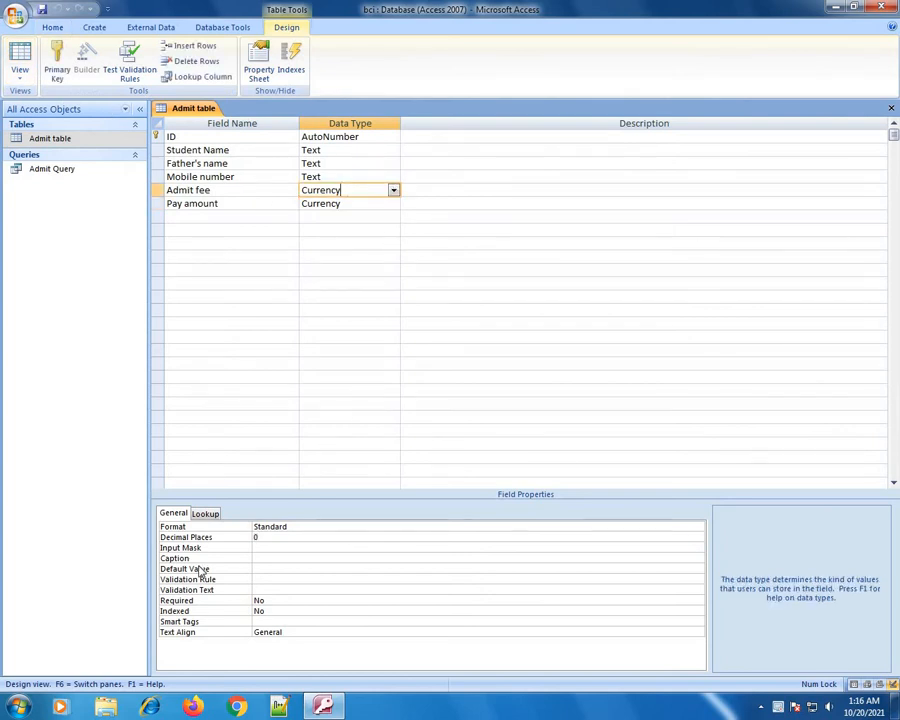
{"action": "left_click", "coordinate": [264, 567]}
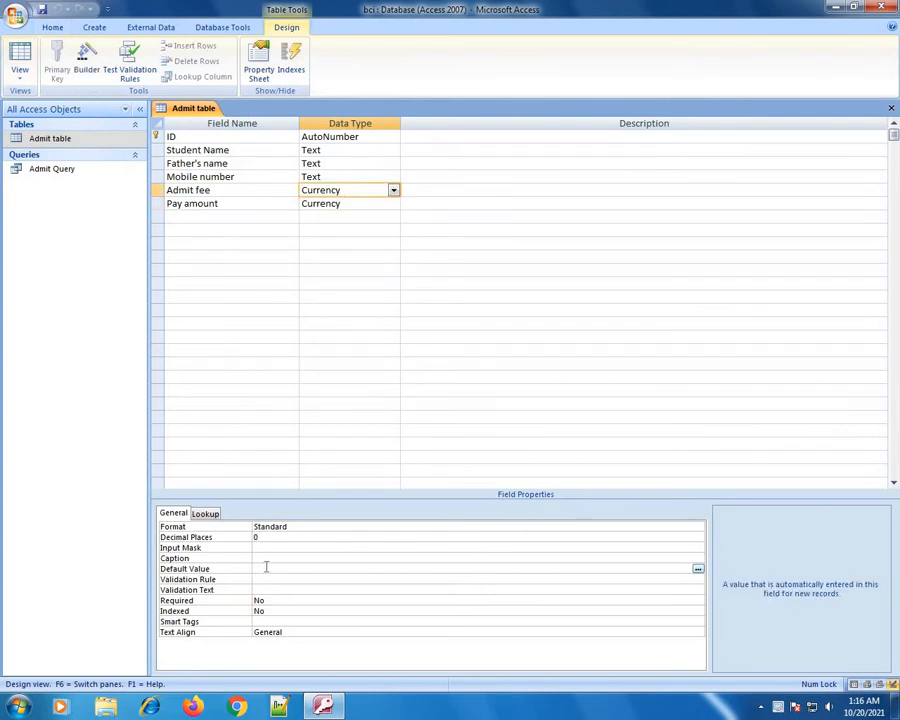
{"action": "type", "text": "6500"}
{"action": "left_click", "coordinate": [43, 10]}
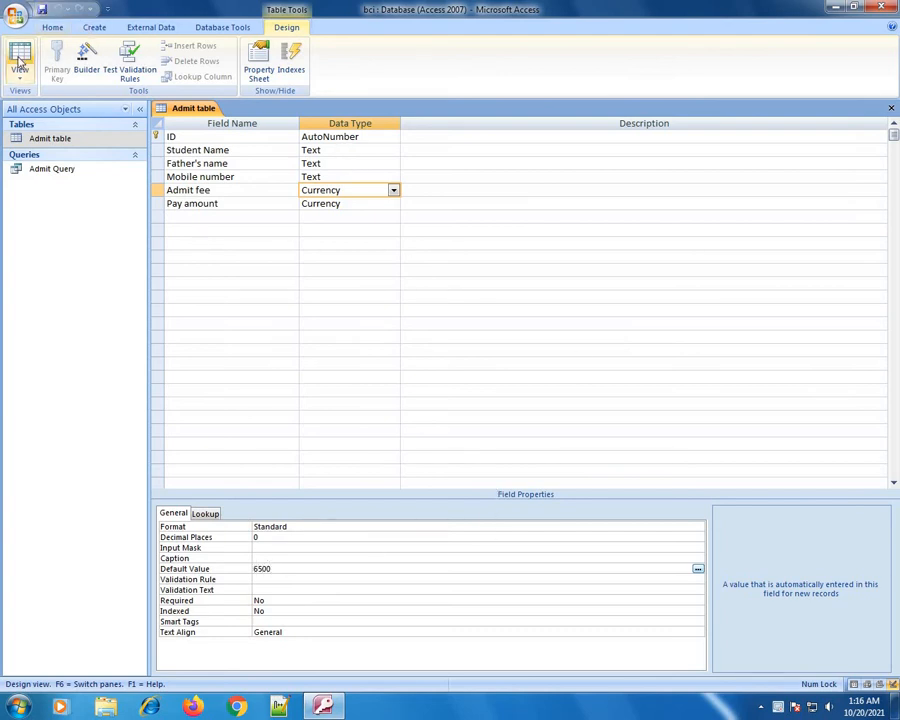
{"action": "left_click", "coordinate": [20, 55]}
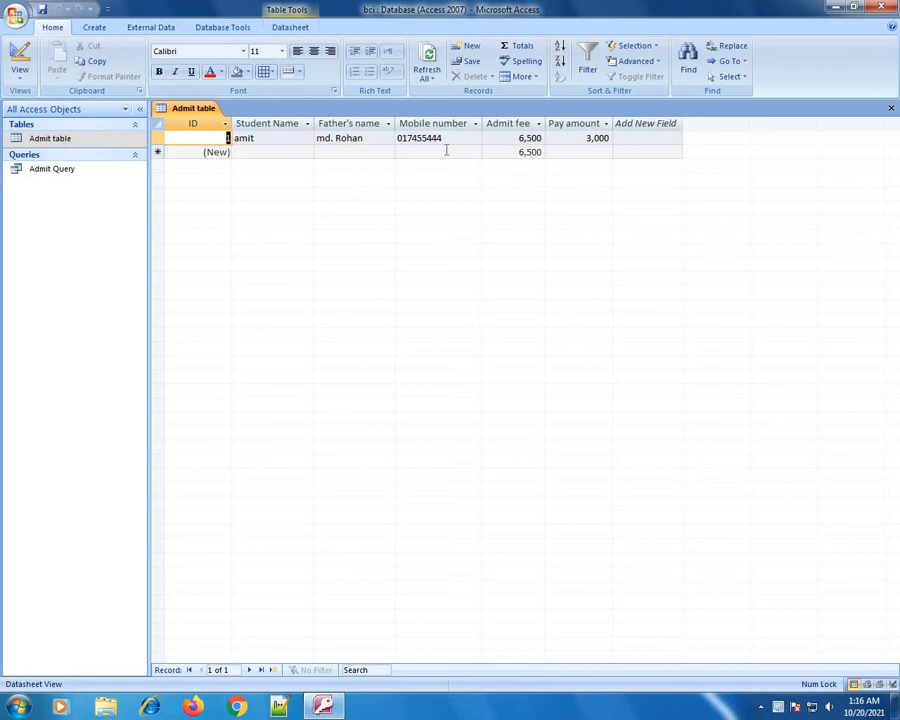
Start a second record in the Admit table with the student's name, father's name and mobile number
{"action": "left_click", "coordinate": [255, 154]}
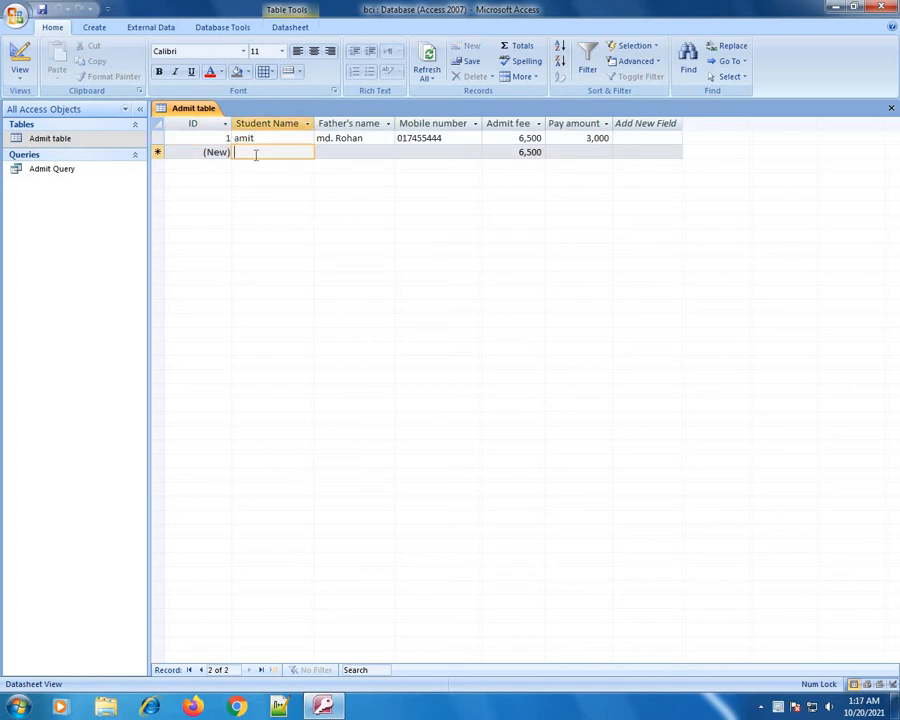
{"action": "type", "text": "bappyq"}
{"action": "key", "text": "Tab"}
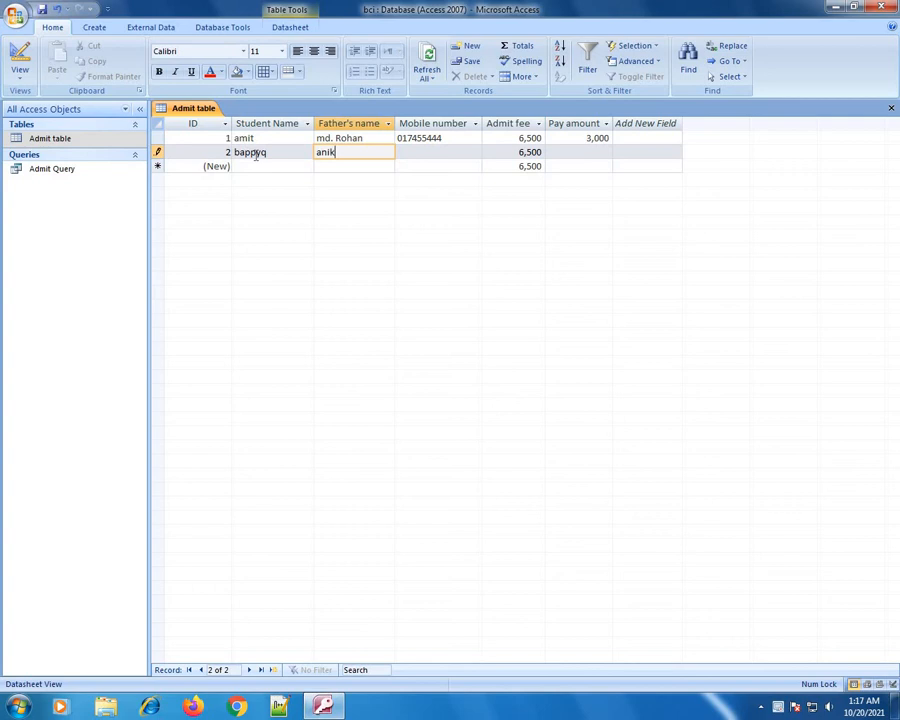
{"action": "key", "text": "Tab"}
{"action": "type", "text": "4555"}
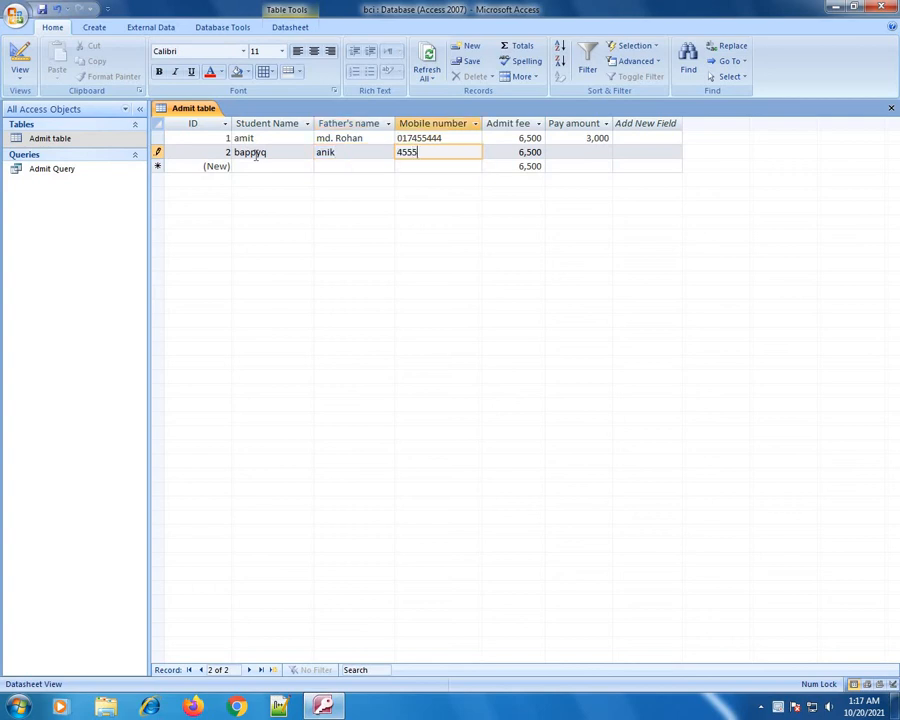
{"action": "type", "text": "45354"}
{"action": "key", "text": "Tab"}
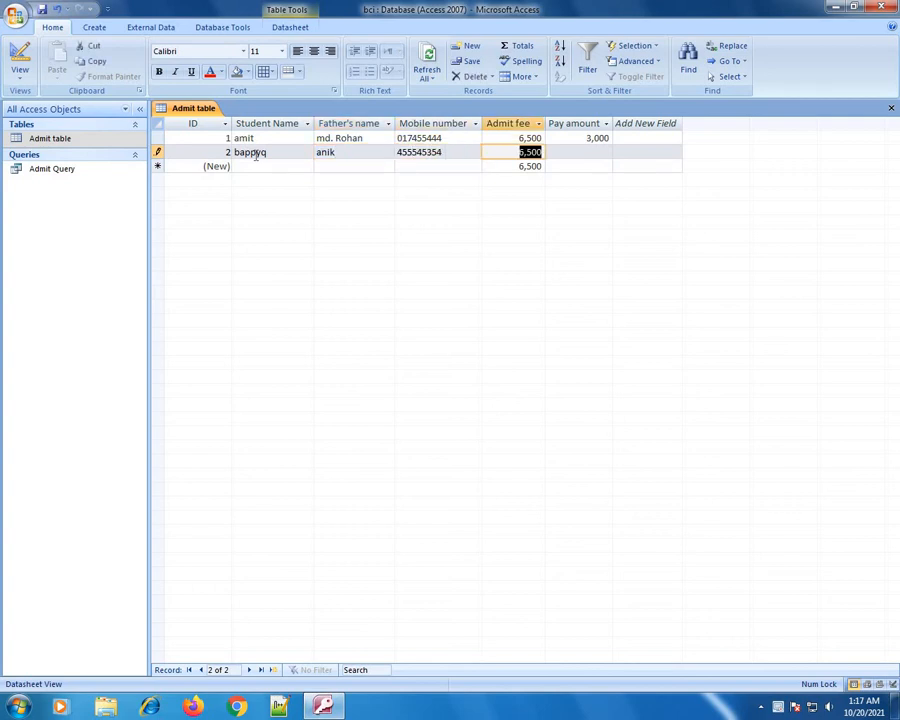
Correct the second record's mobile number, set its Pay amount to 4000 and save the record
{"action": "left_click", "coordinate": [399, 151]}
{"action": "type", "text": "01"}
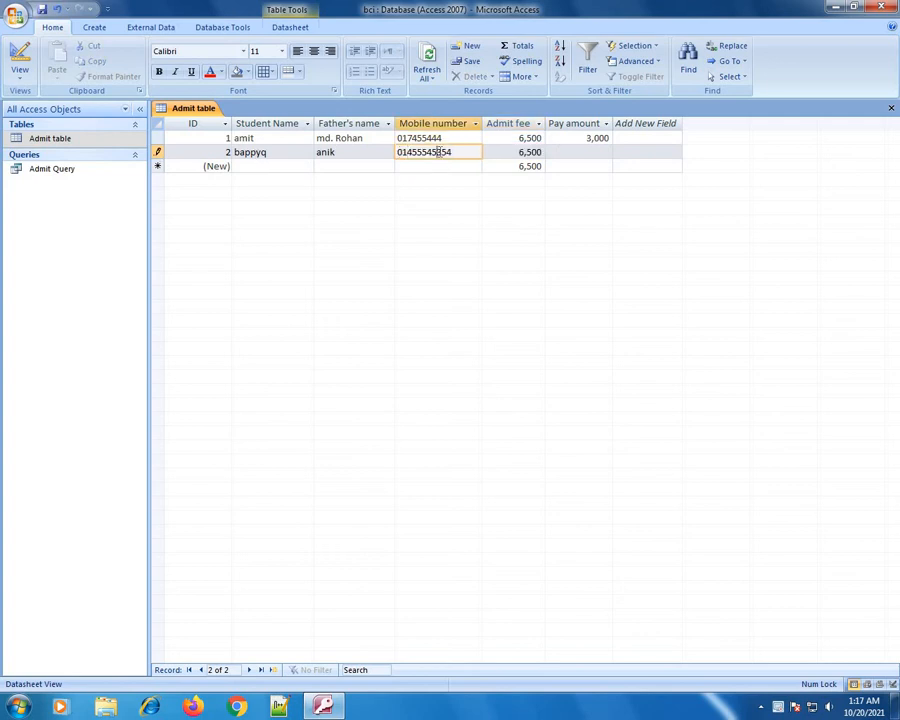
{"action": "key", "text": "BackSpace"}
{"action": "key", "text": "BackSpace"}
{"action": "left_click", "coordinate": [573, 150]}
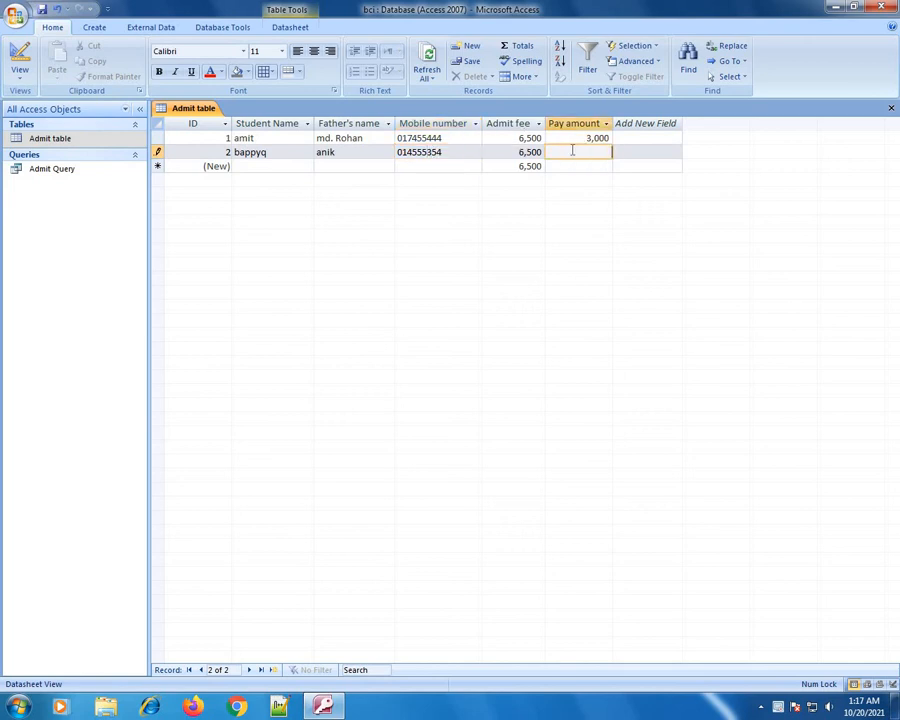
{"action": "type", "text": "4000"}
{"action": "left_click", "coordinate": [440, 152]}
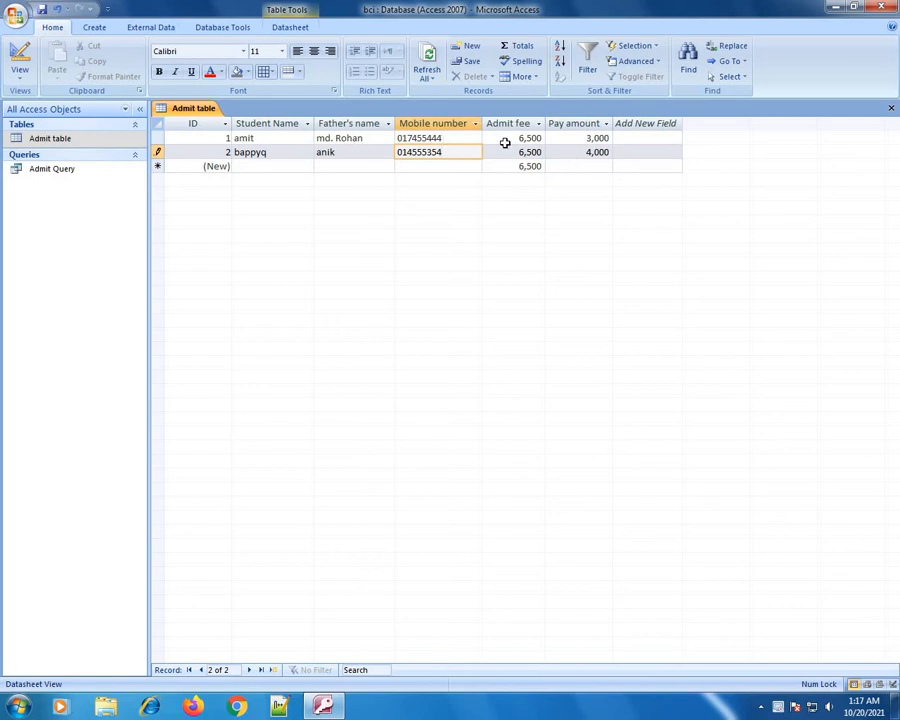
{"action": "left_click", "coordinate": [42, 10]}
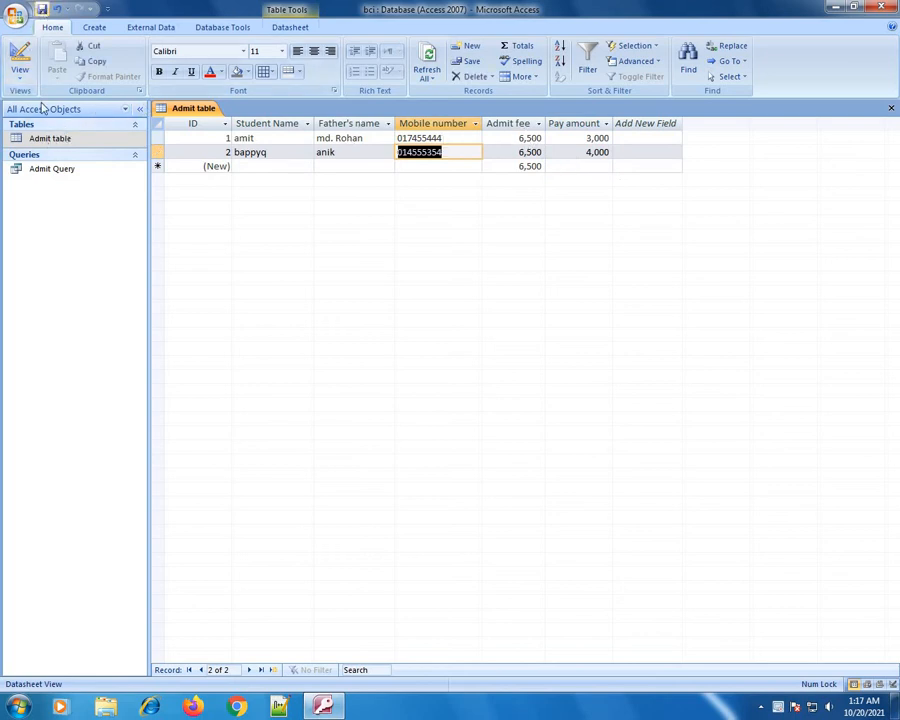
Open the Admit Query in Design View and start the Expression Builder for the first empty column
{"action": "double_click", "coordinate": [55, 170]}
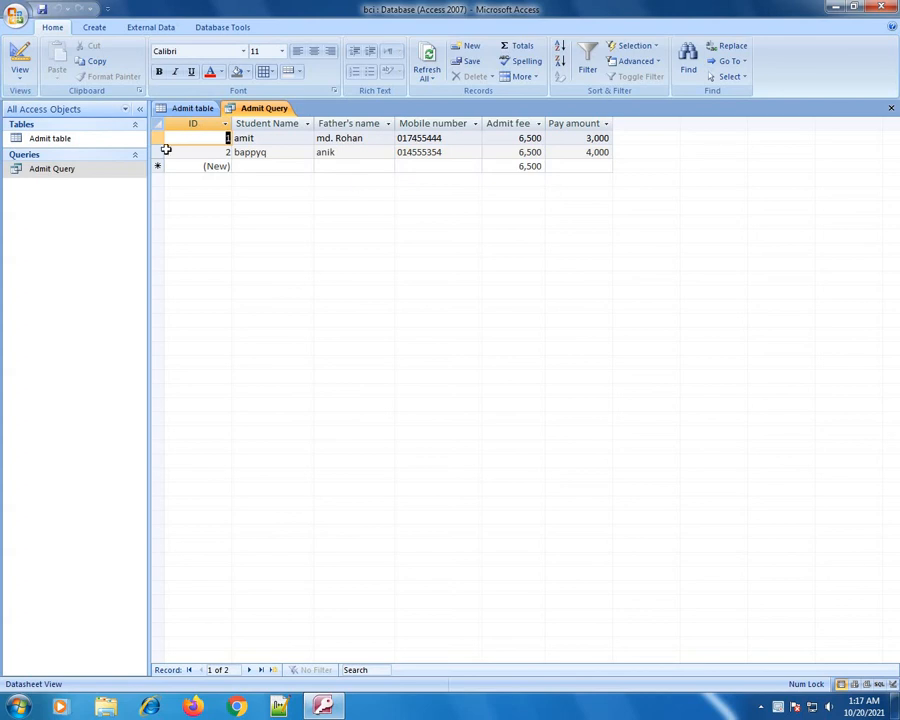
{"action": "left_click", "coordinate": [20, 52]}
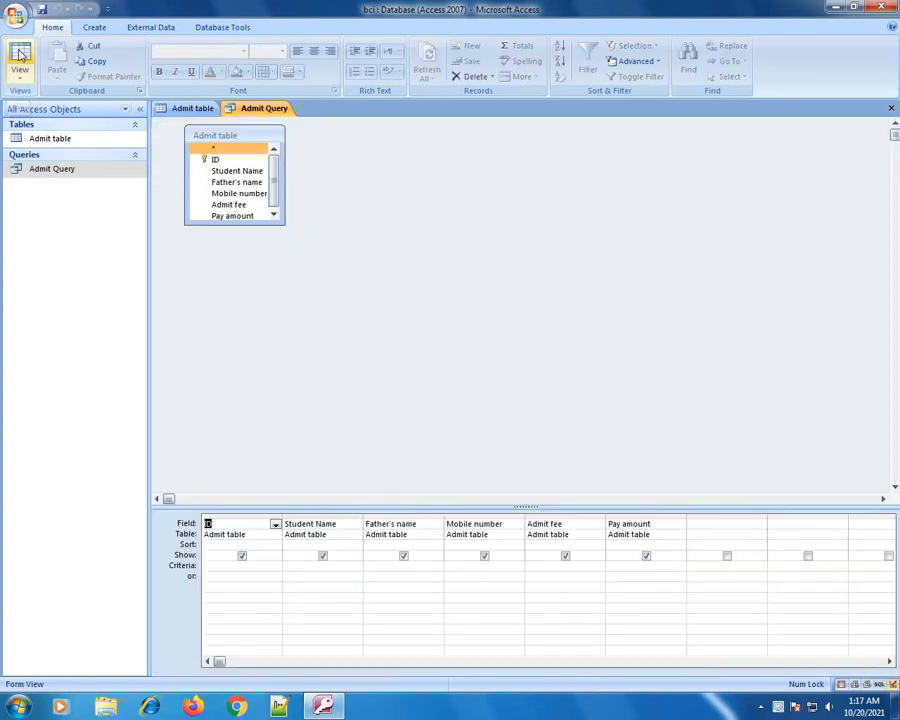
{"action": "left_click", "coordinate": [725, 522]}
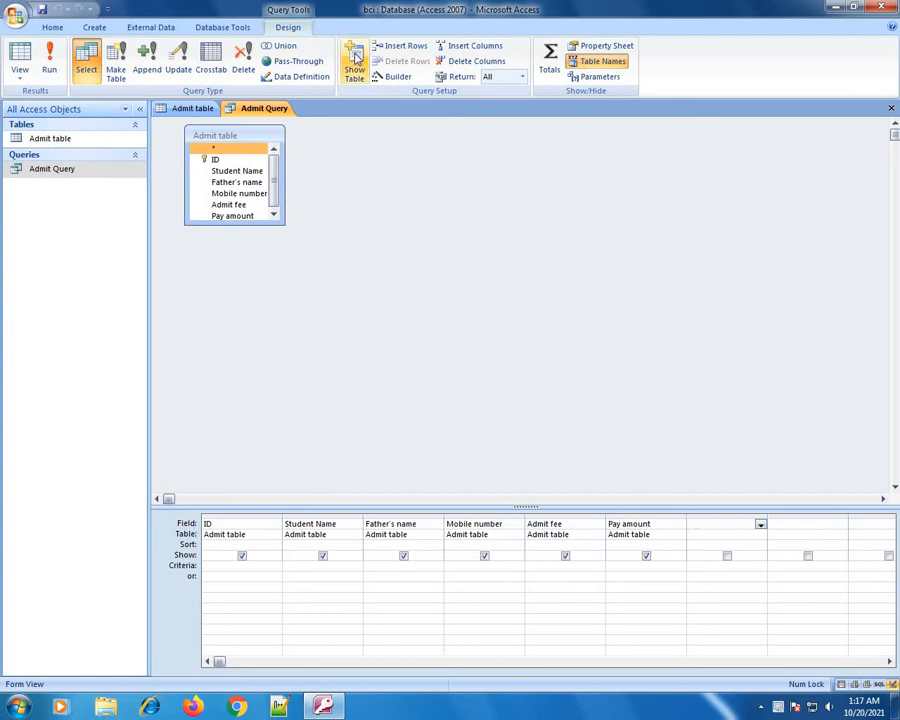
{"action": "left_click", "coordinate": [396, 77]}
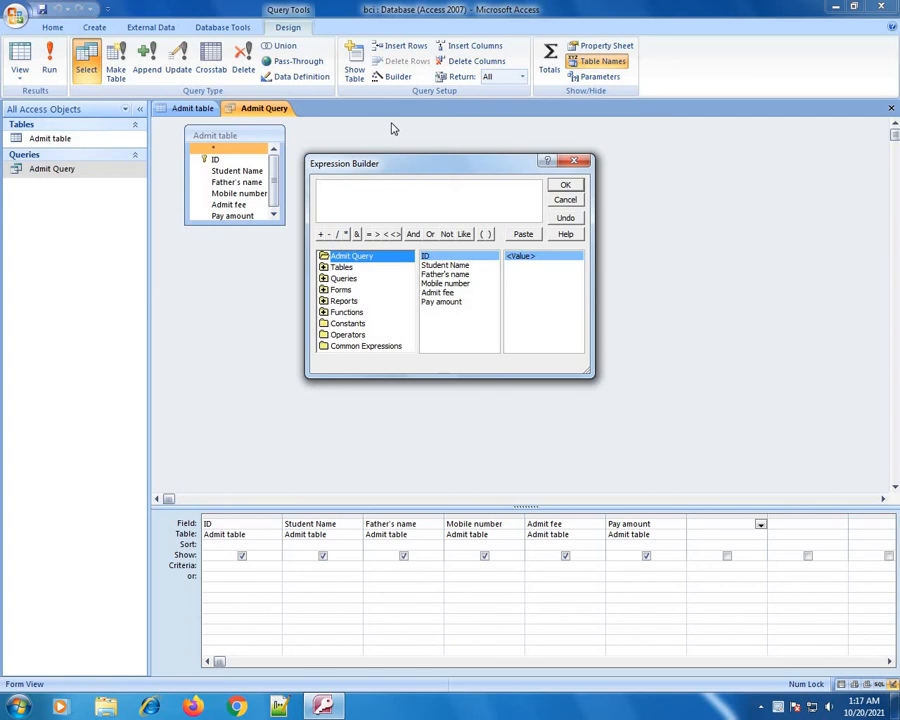
Build the calculated field Due: [Admit fee]-[Pay amount] in the empty column and save the query
{"action": "left_click", "coordinate": [823, 11]}
{"action": "double_click", "coordinate": [438, 292]}
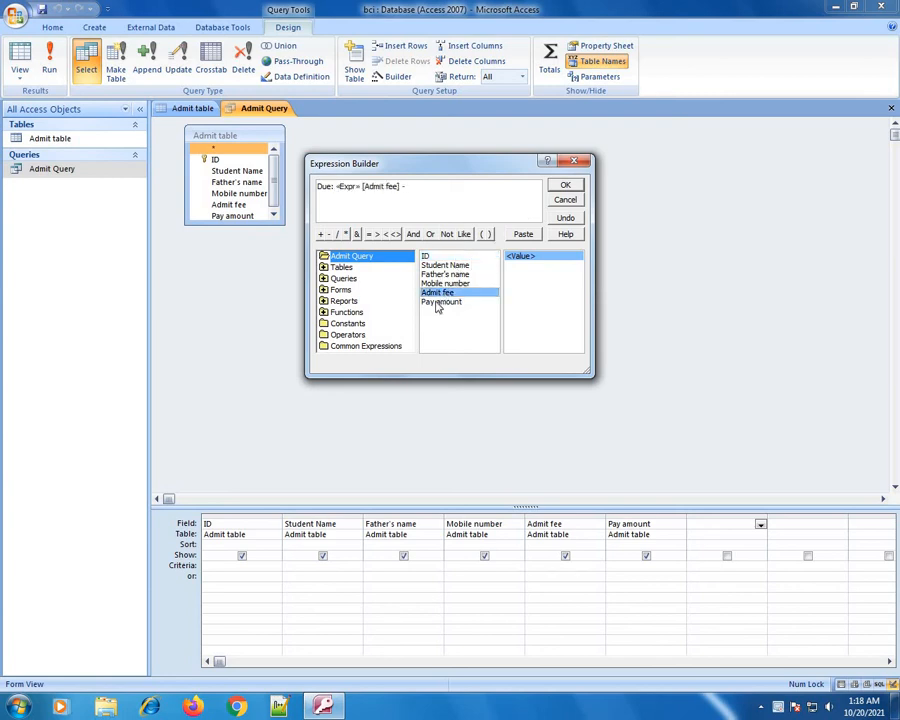
{"action": "double_click", "coordinate": [438, 302]}
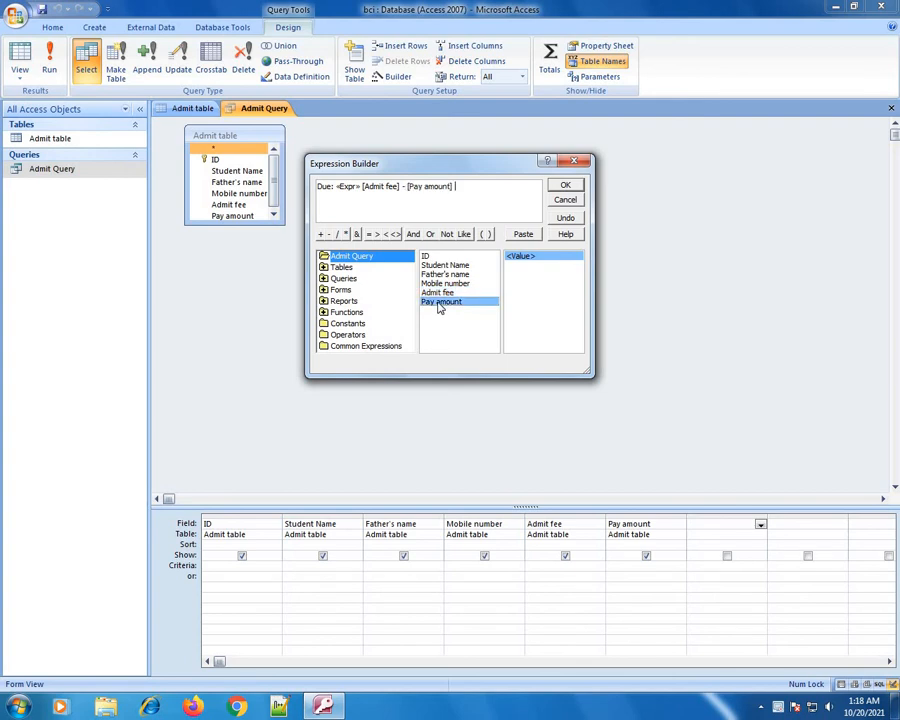
{"action": "double_click", "coordinate": [345, 188]}
{"action": "key", "text": "Delete"}
{"action": "left_click", "coordinate": [564, 186]}
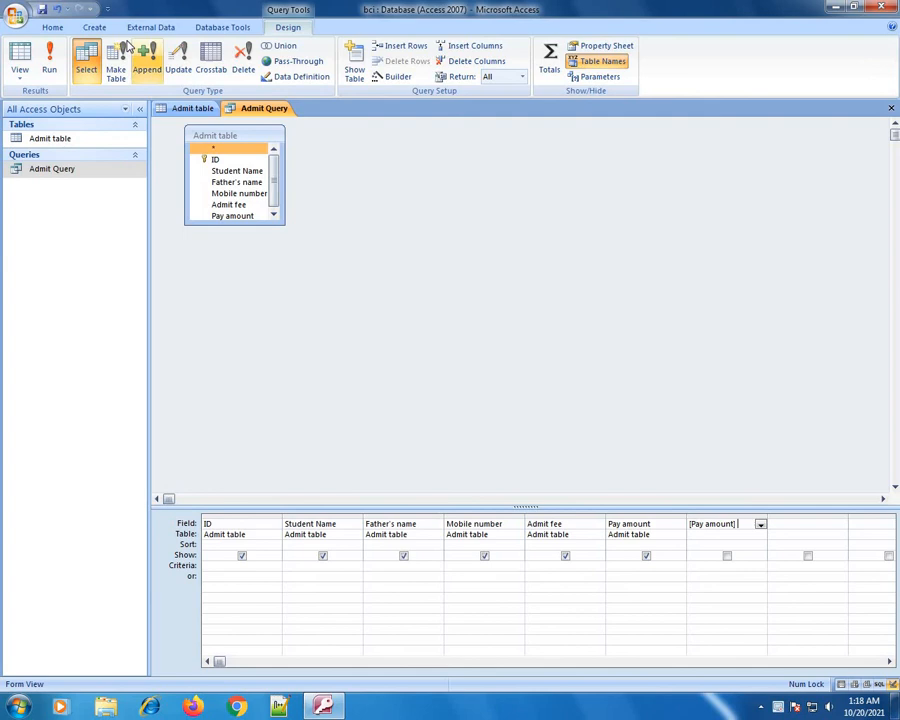
{"action": "left_click", "coordinate": [41, 10]}
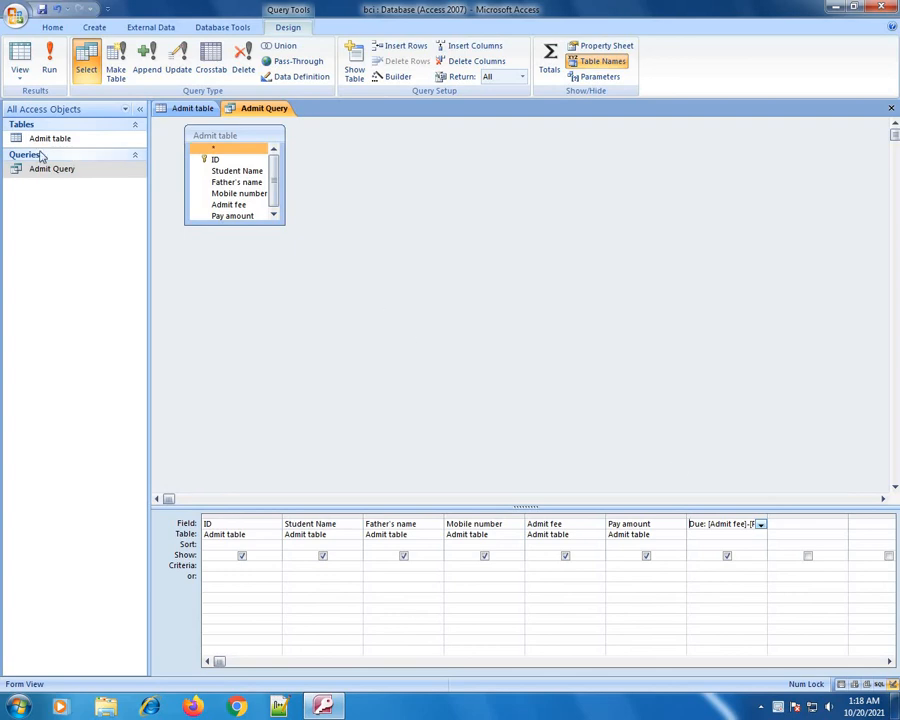
View the Admit Query as a datasheet and check the Due values against Admit fee and Pay amount
{"action": "left_click", "coordinate": [19, 60]}
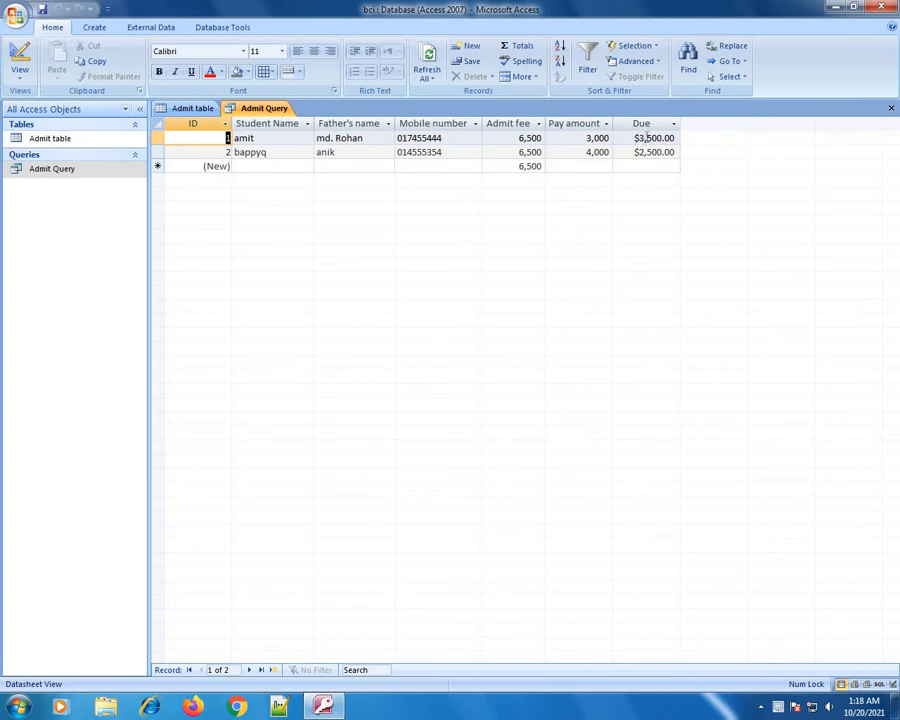
{"action": "left_click", "coordinate": [517, 138]}
{"action": "left_click", "coordinate": [573, 138]}
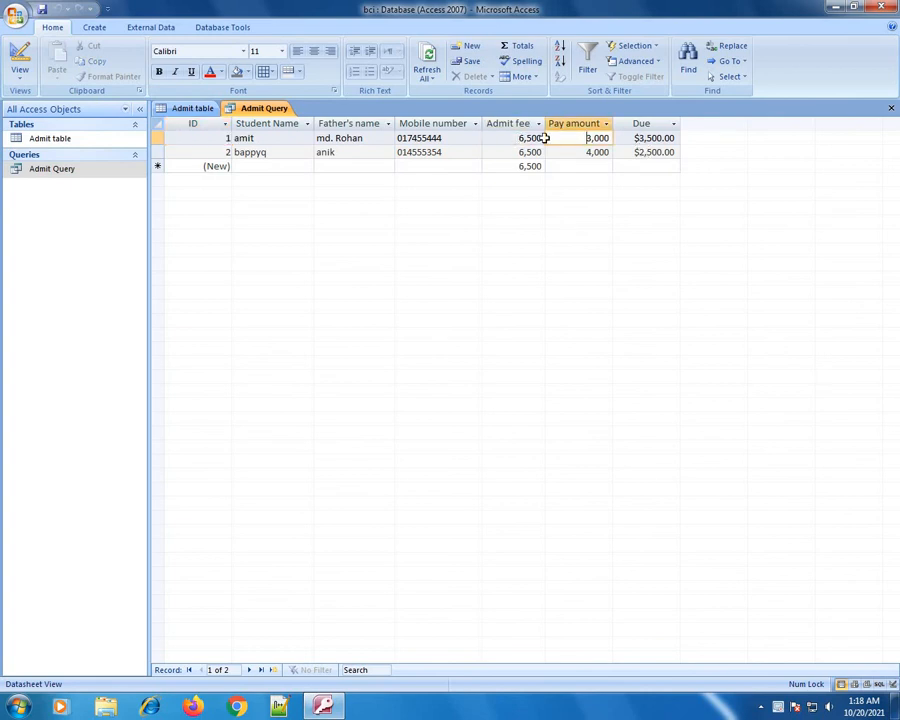
{"action": "left_click", "coordinate": [510, 138]}
{"action": "left_click", "coordinate": [571, 138]}
{"action": "left_click_drag", "start_coordinate": [633, 139], "coordinate": [677, 137]}
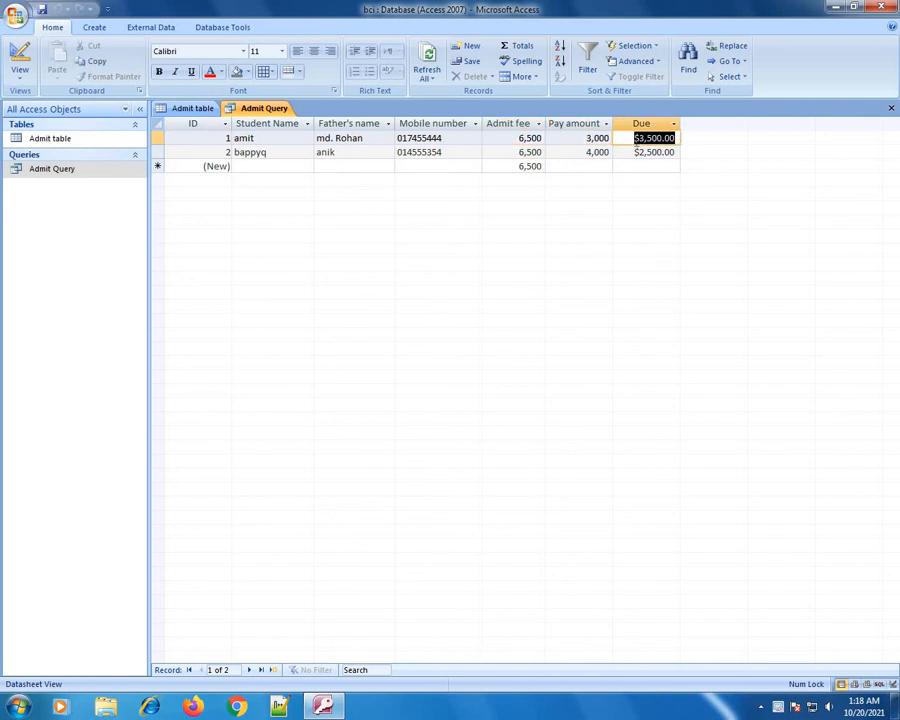
{"action": "left_click", "coordinate": [636, 137]}
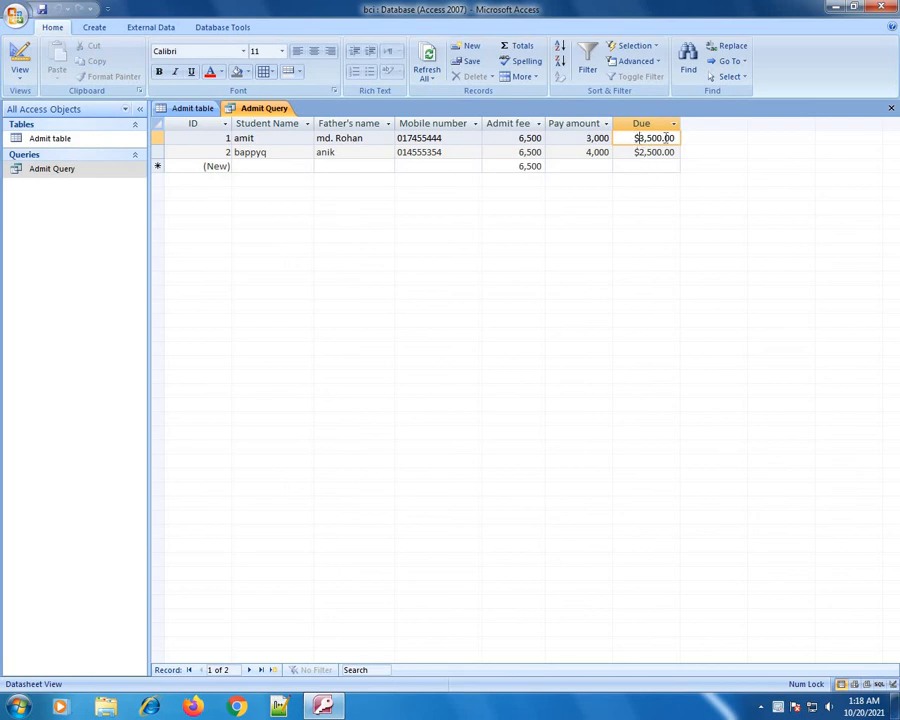
{"action": "double_click", "coordinate": [668, 138]}
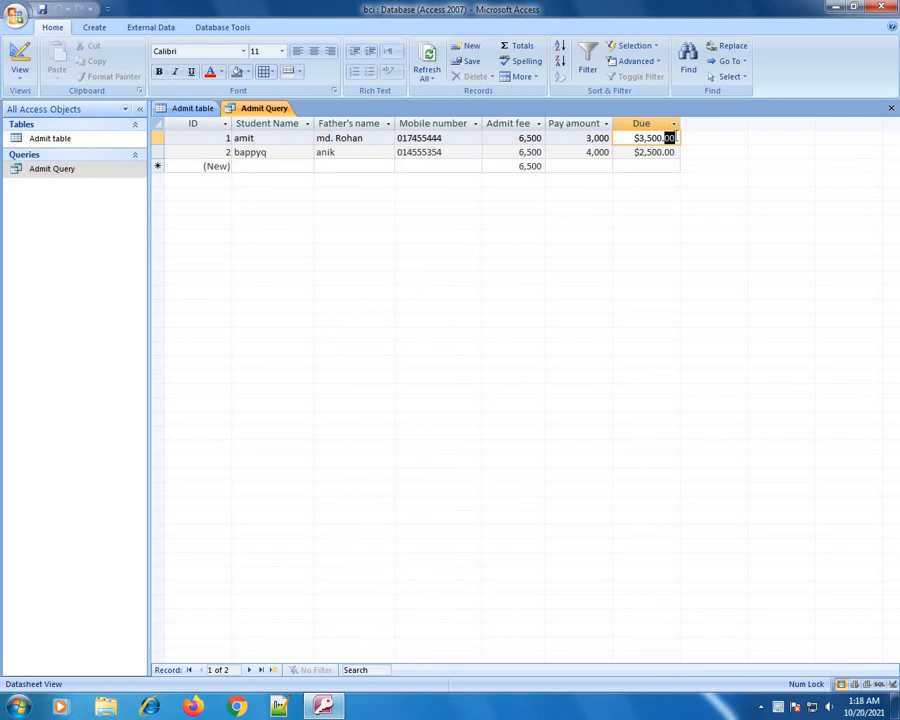
{"action": "left_click", "coordinate": [664, 152]}
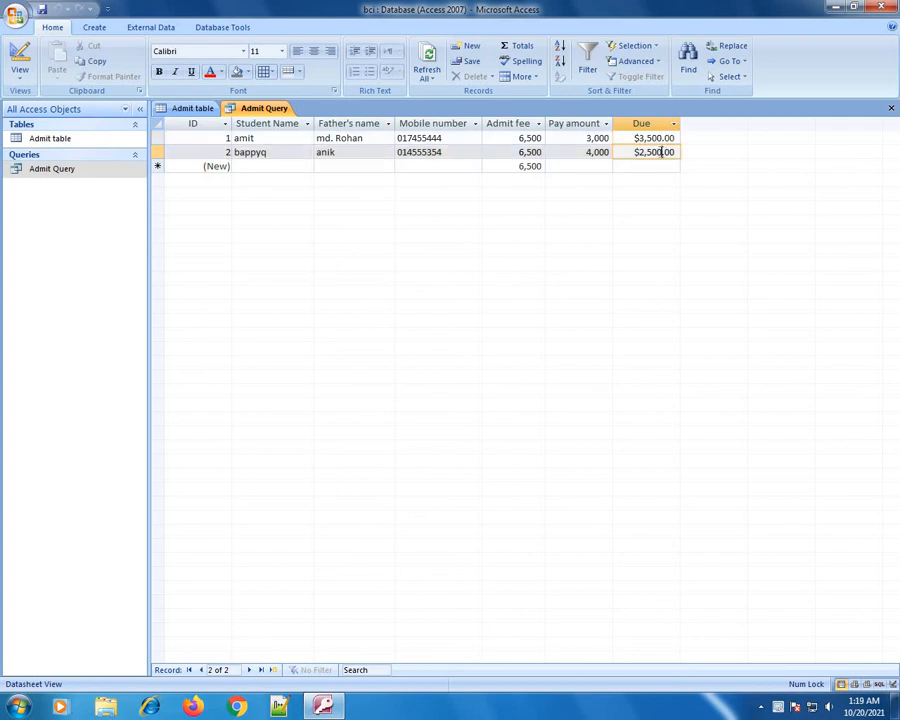
Format the query's Due field as Standard with 0 decimal places in Design View and close its properties
{"action": "left_click", "coordinate": [18, 50]}
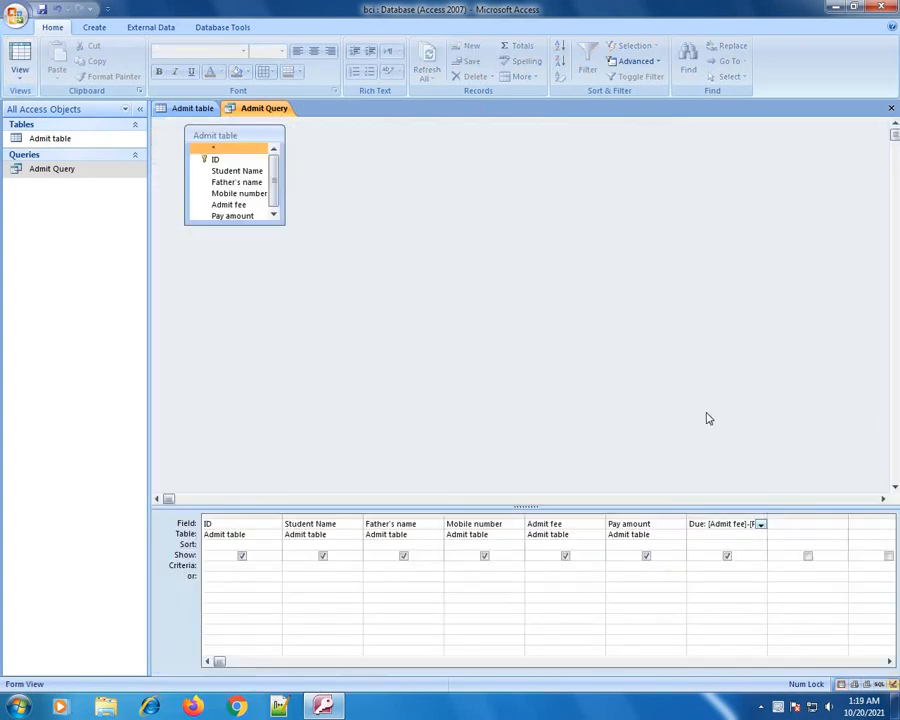
{"action": "right_click", "coordinate": [711, 523]}
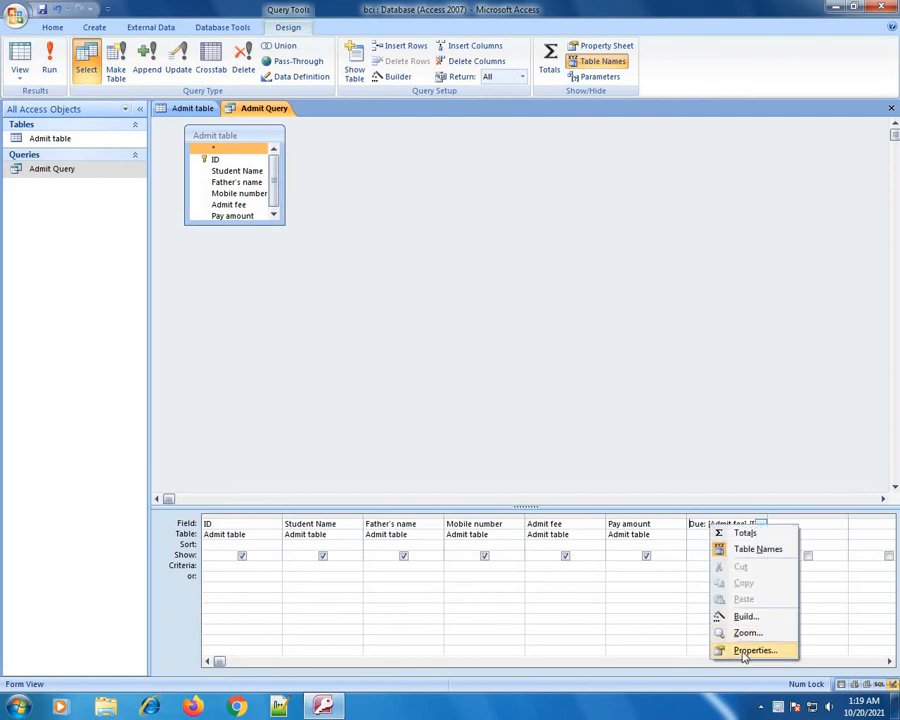
{"action": "left_click", "coordinate": [745, 649]}
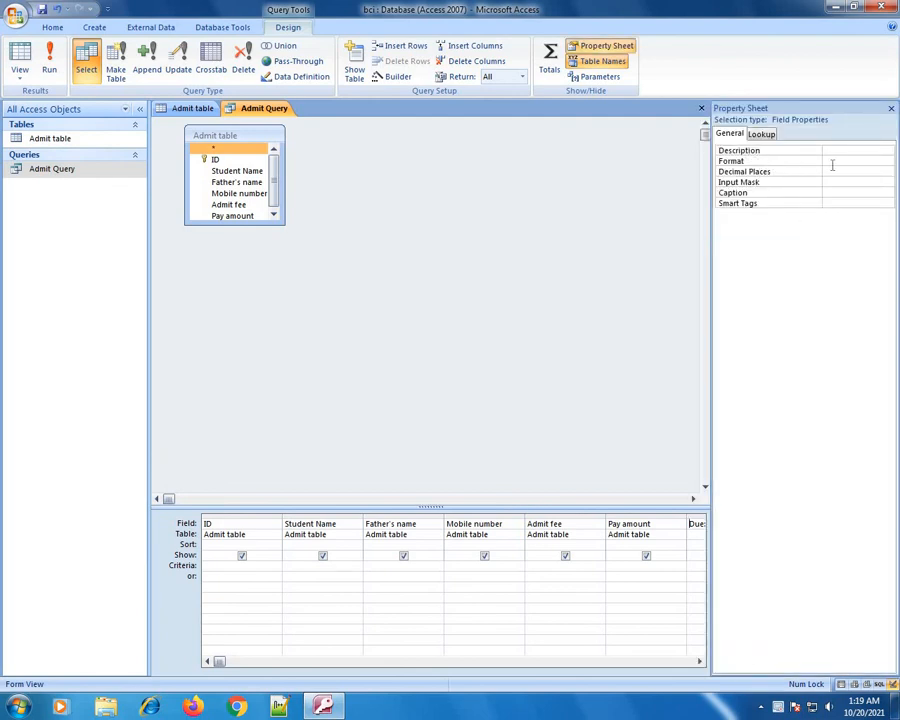
{"action": "left_click", "coordinate": [879, 161]}
{"action": "left_click", "coordinate": [886, 162]}
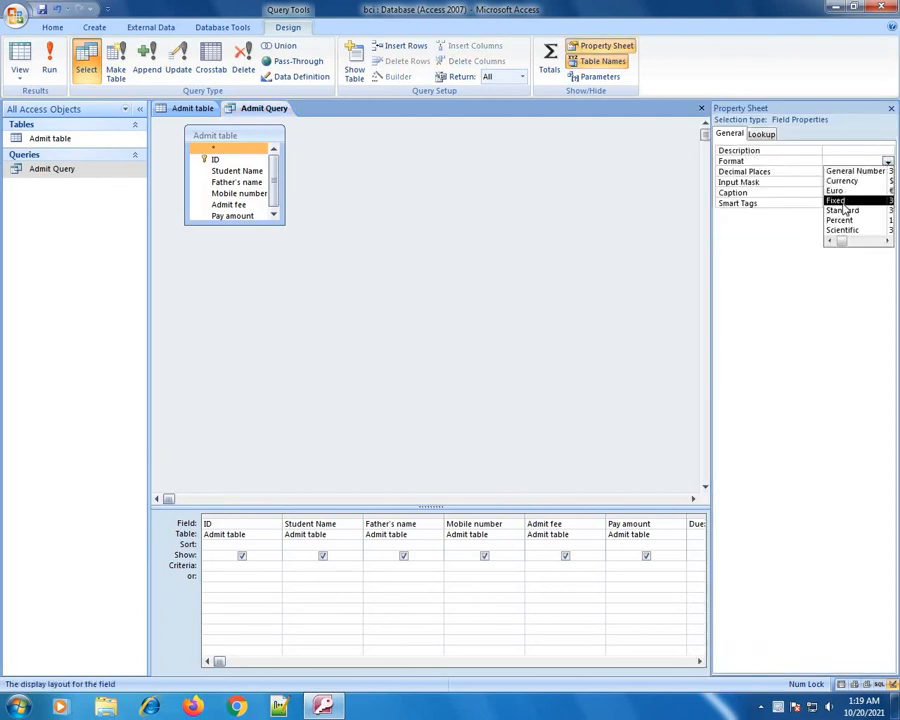
{"action": "left_click", "coordinate": [846, 211]}
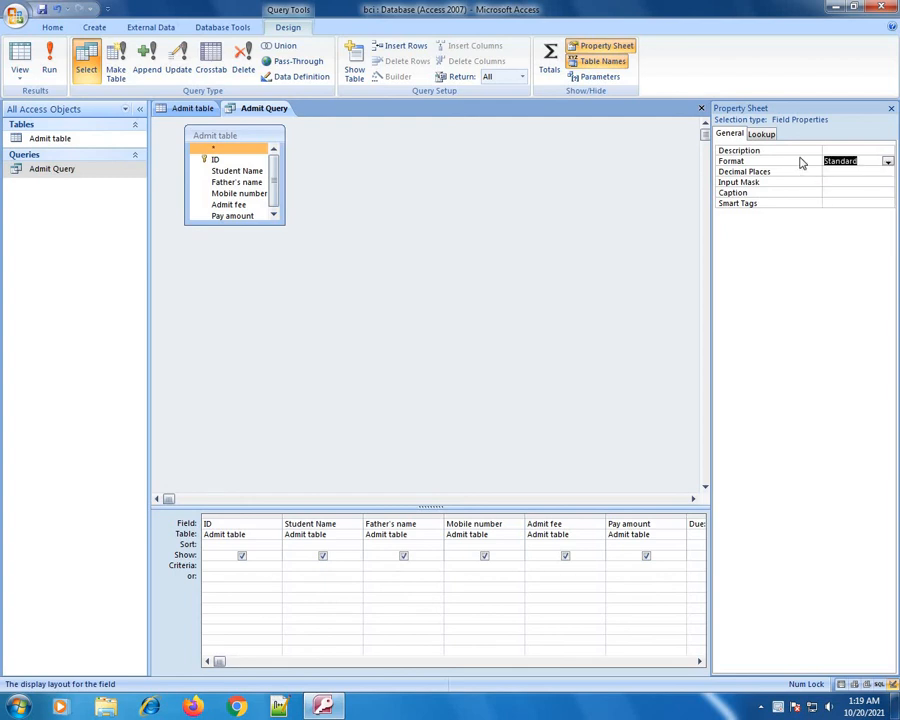
{"action": "left_click", "coordinate": [886, 172]}
{"action": "left_click", "coordinate": [888, 172]}
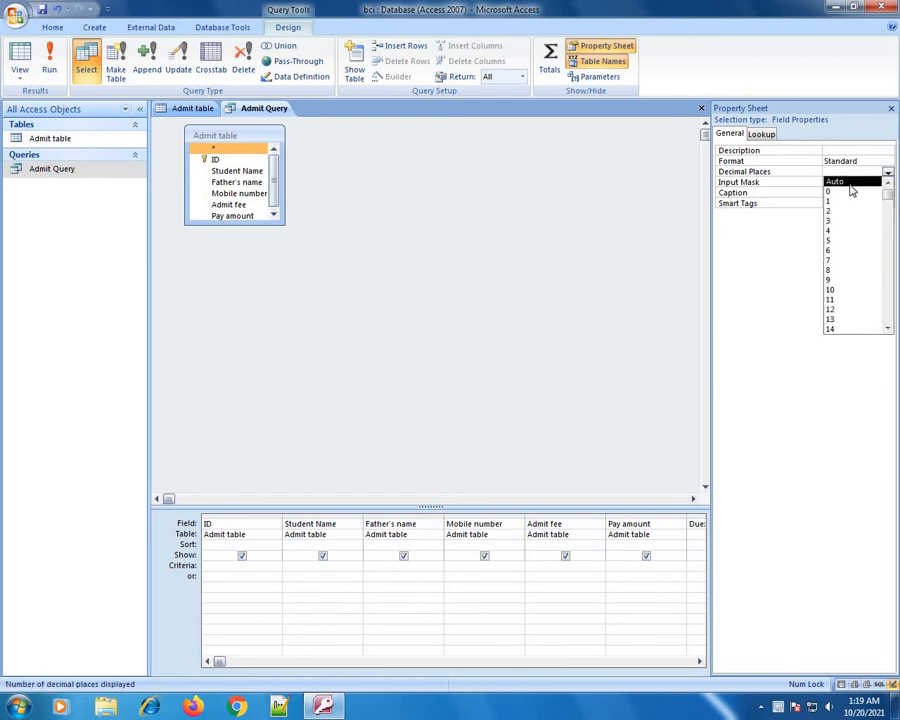
{"action": "left_click", "coordinate": [842, 194]}
{"action": "left_click", "coordinate": [891, 108]}
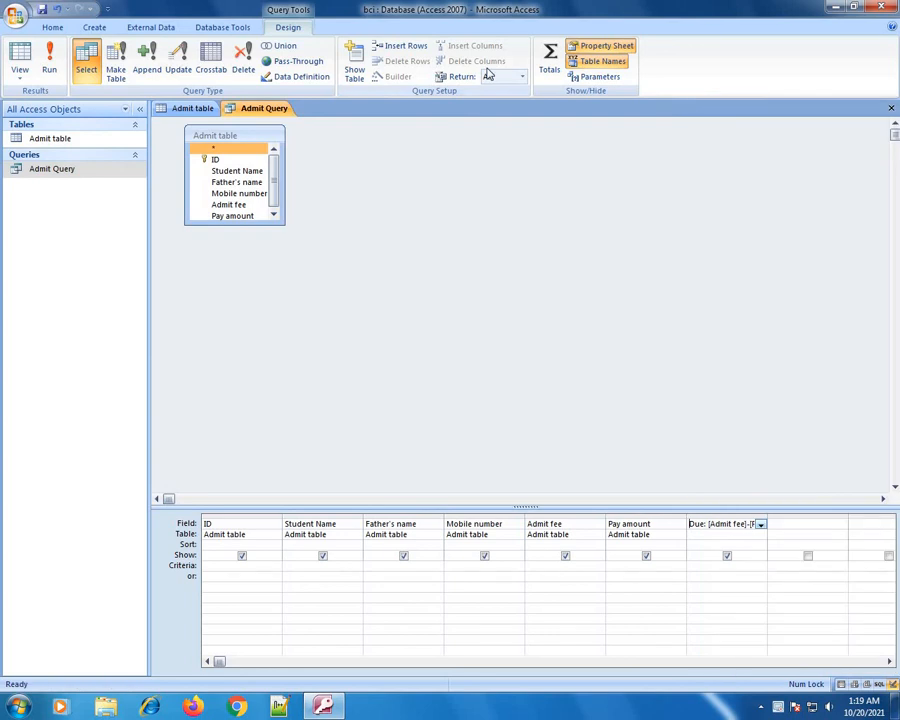
Return the Admit Query to Datasheet View and compare its records with those in the Admit table
{"action": "left_click", "coordinate": [20, 60]}
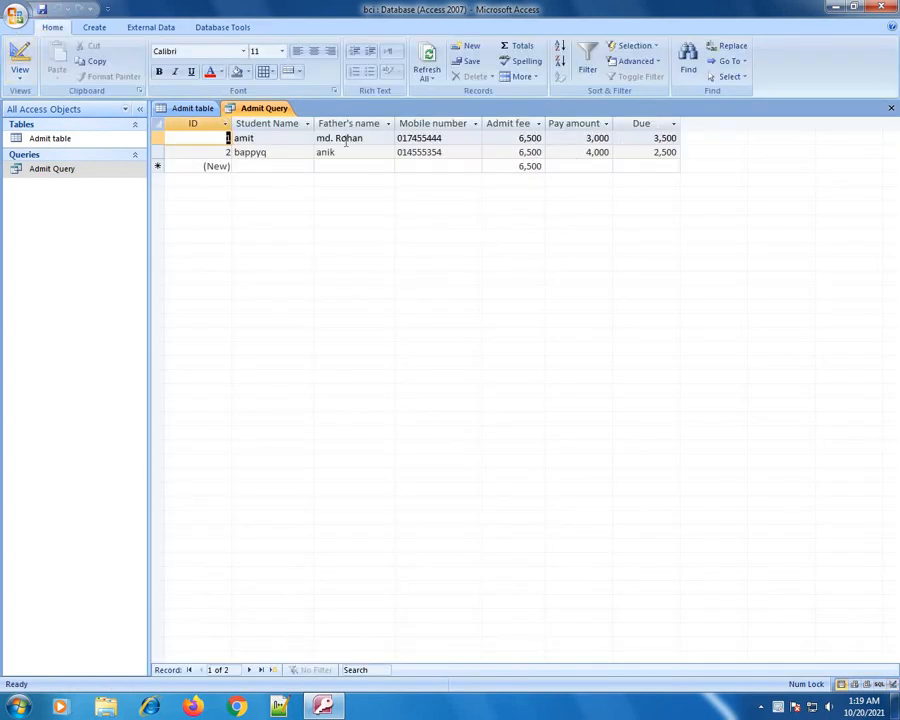
{"action": "left_click", "coordinate": [192, 108]}
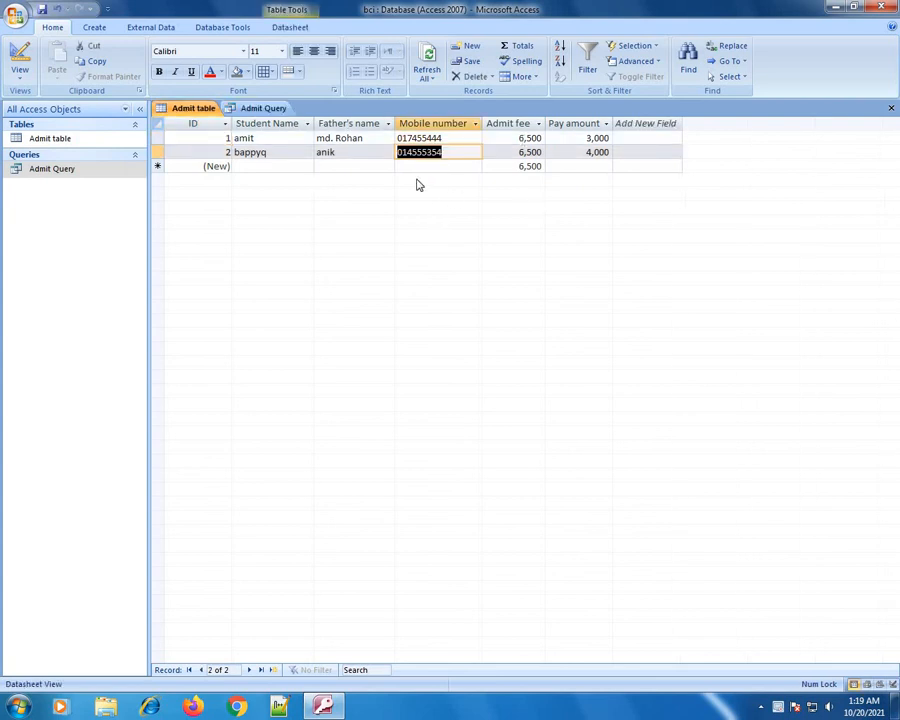
{"action": "left_click", "coordinate": [234, 108]}
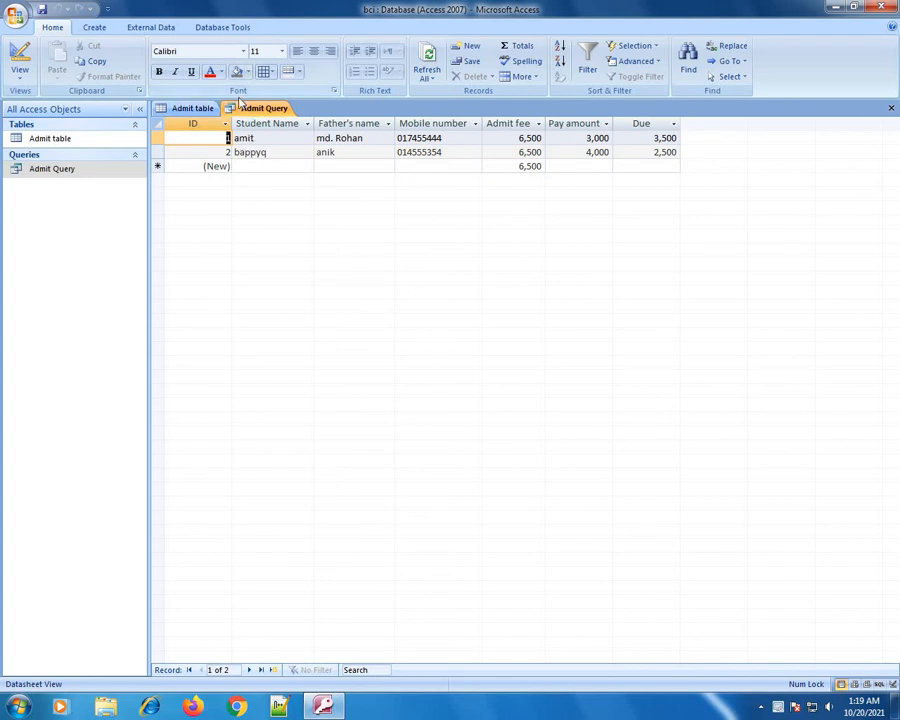
{"action": "left_click", "coordinate": [90, 27]}
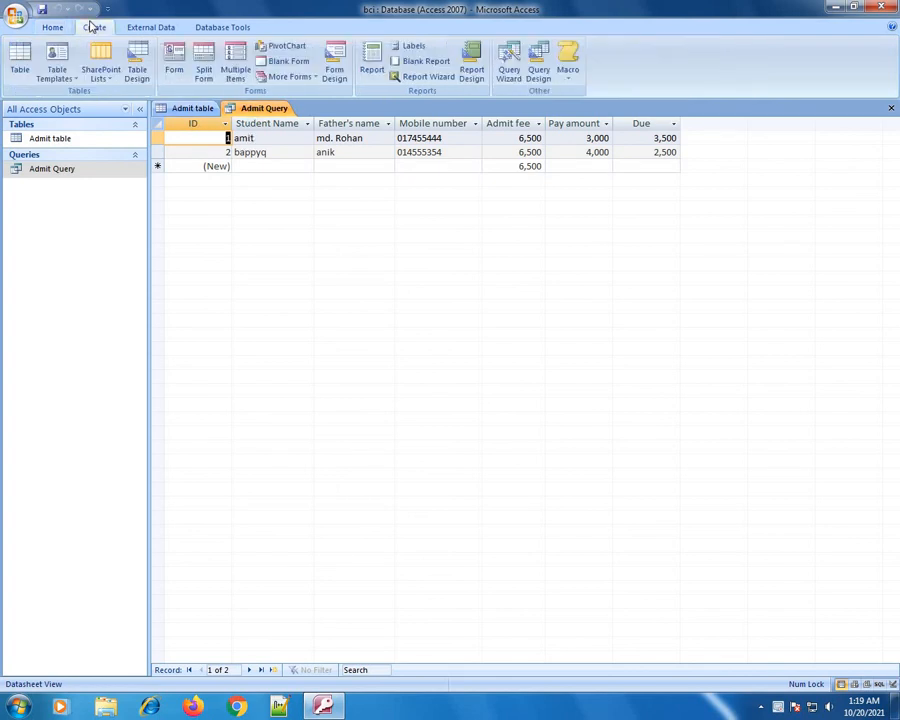
{"action": "left_click", "coordinate": [336, 75]}
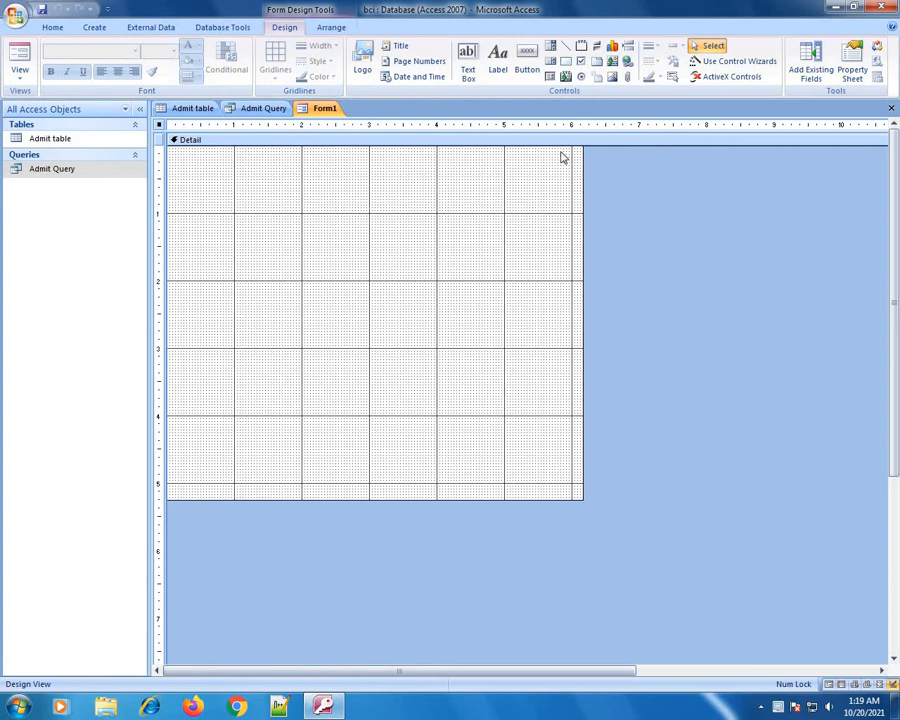
{"action": "right_click", "coordinate": [327, 107]}
{"action": "left_click", "coordinate": [366, 129]}
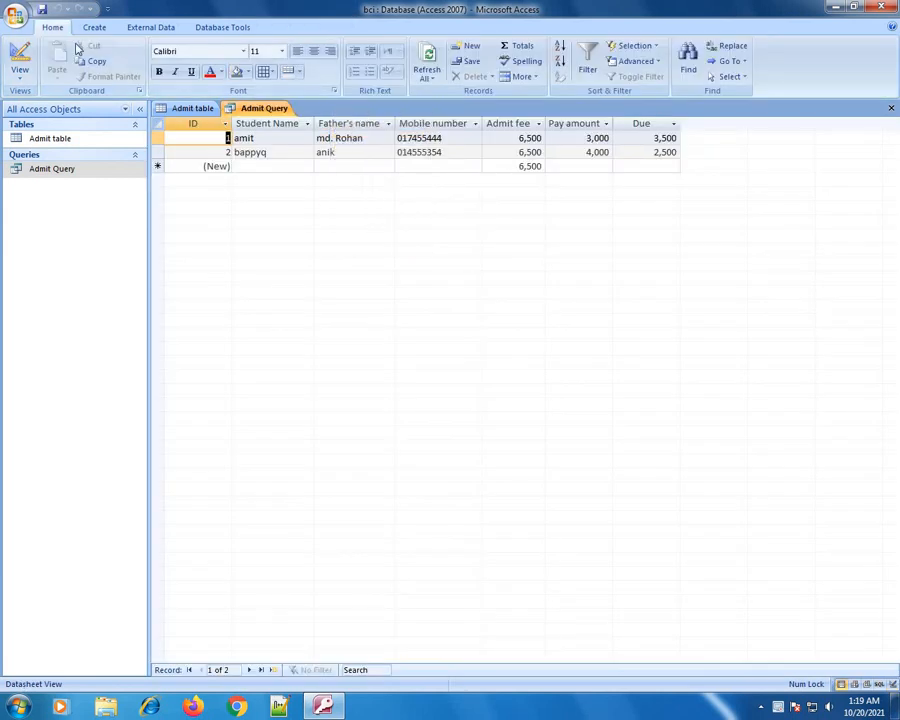
Create a form based on the Admit Query and open it in Design View
{"action": "left_click", "coordinate": [94, 27]}
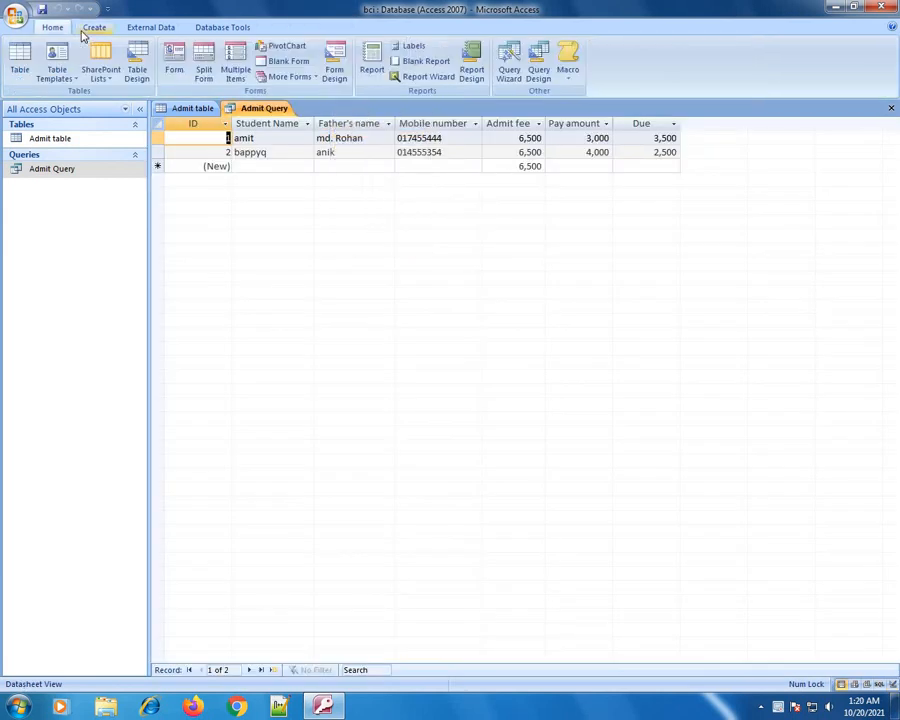
{"action": "left_click", "coordinate": [174, 62]}
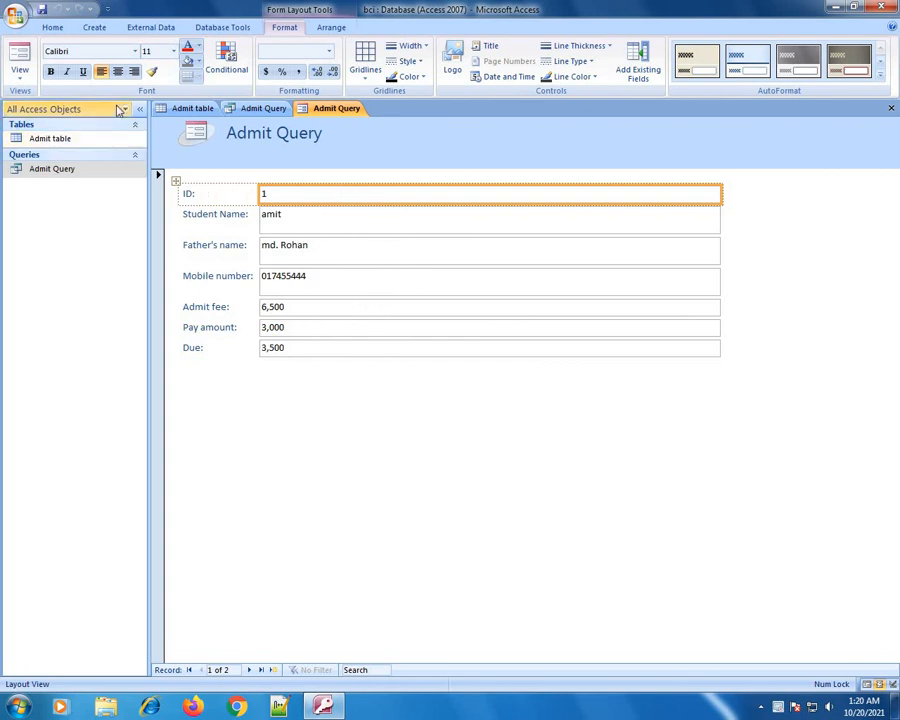
{"action": "left_click", "coordinate": [18, 52]}
{"action": "left_click", "coordinate": [20, 75]}
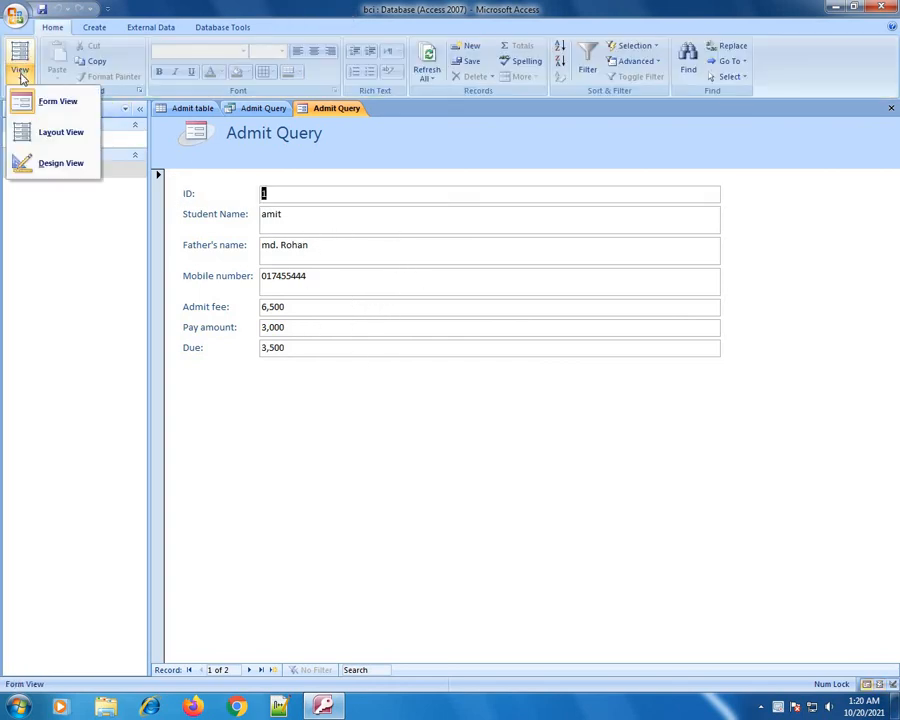
{"action": "left_click", "coordinate": [46, 165]}
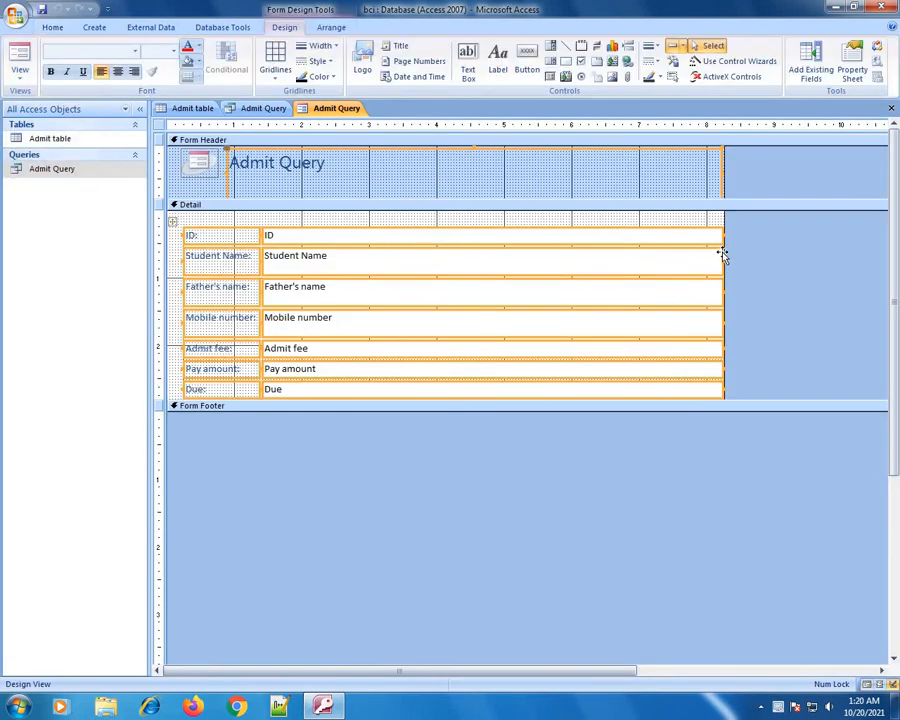
Widen the form to about 9.2 inches and delete the logo from the form header
{"action": "left_click_drag", "start_coordinate": [725, 216], "coordinate": [786, 214]}
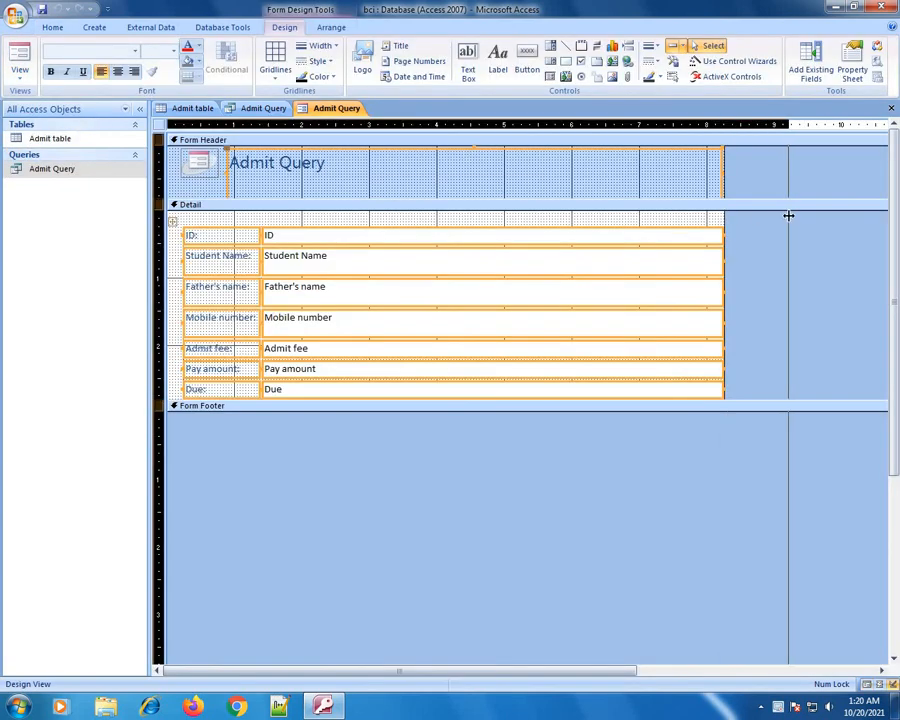
{"action": "left_click", "coordinate": [207, 168]}
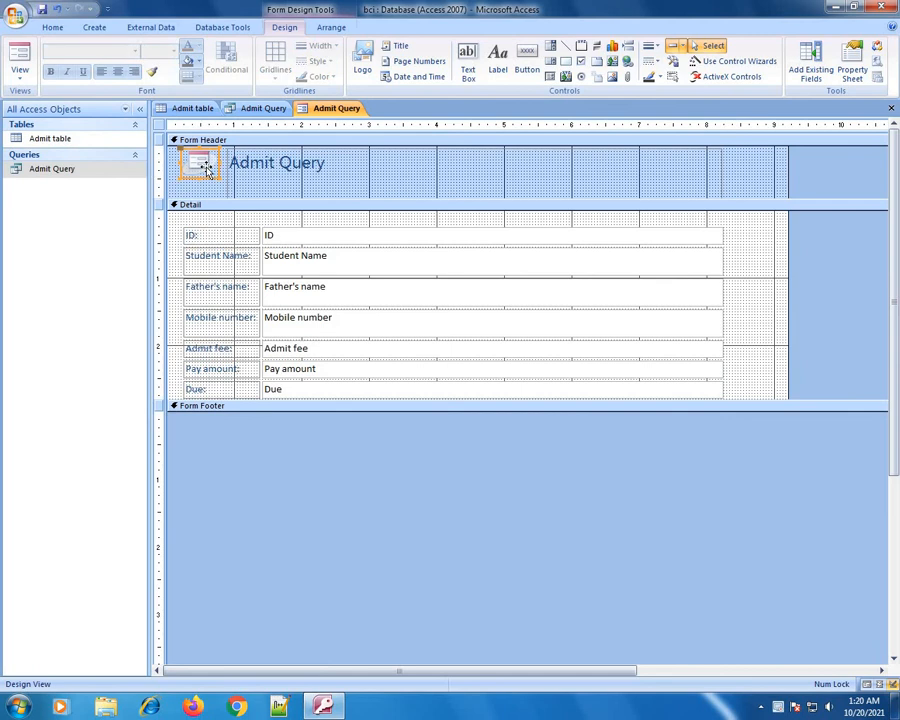
{"action": "key", "text": "Delete"}
Shrink the Admit Query title label to fit its text and move it to about 3.6 inches across, centred in the form header
{"action": "left_click", "coordinate": [656, 163]}
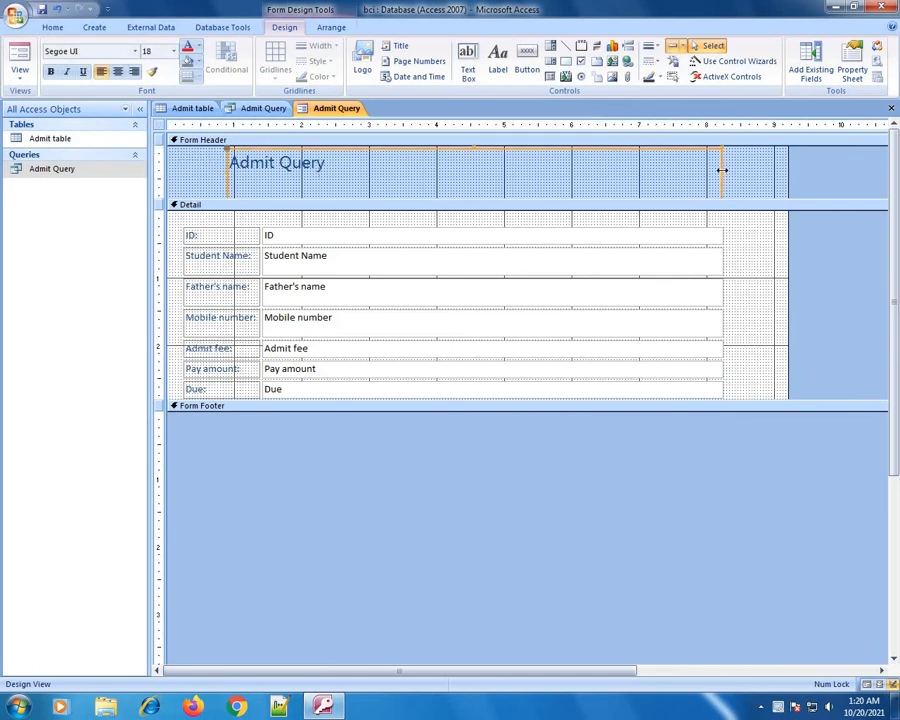
{"action": "left_click_drag", "start_coordinate": [722, 170], "coordinate": [333, 174]}
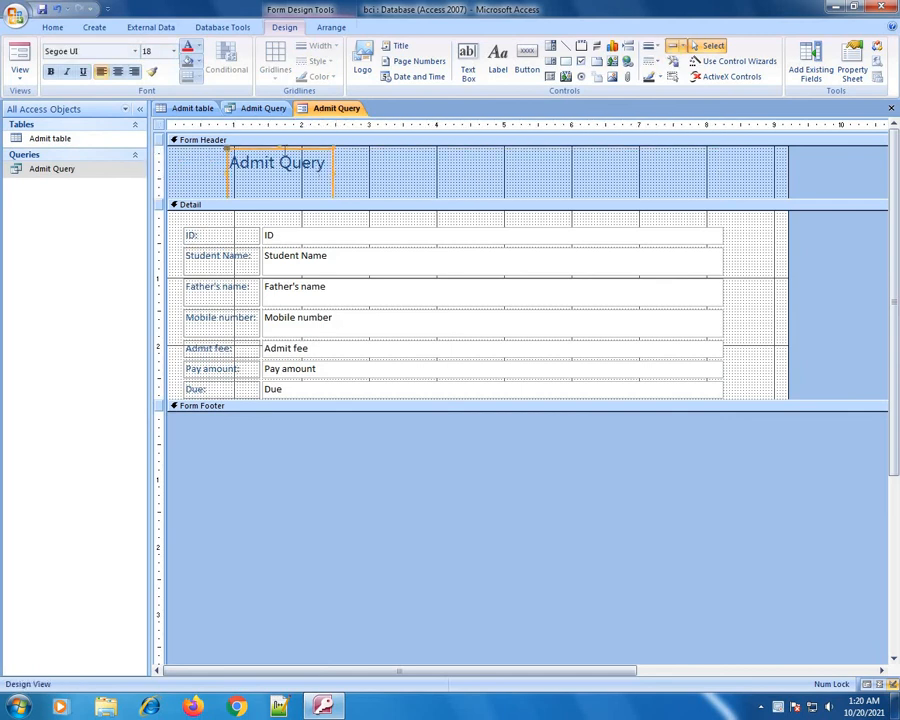
{"action": "left_click", "coordinate": [279, 161]}
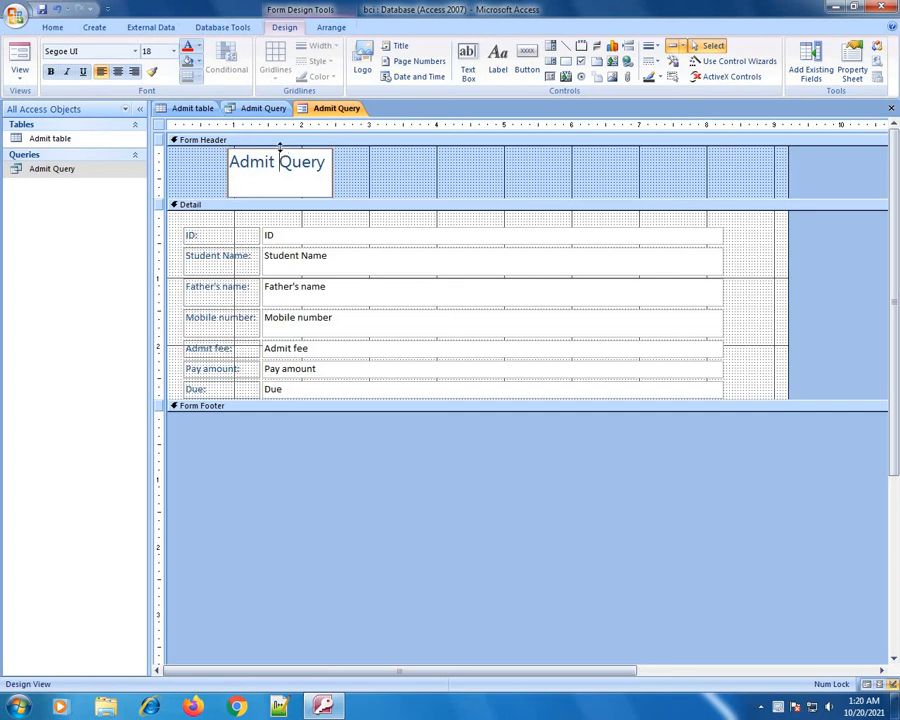
{"action": "left_click_drag", "start_coordinate": [280, 146], "coordinate": [282, 166]}
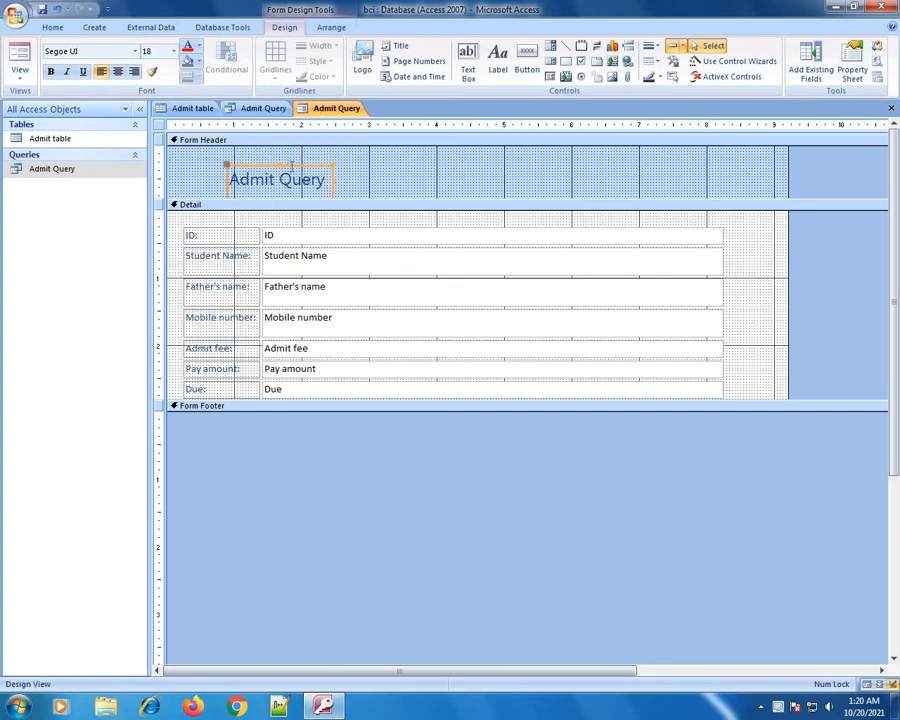
{"action": "left_click", "coordinate": [292, 168]}
{"action": "left_click", "coordinate": [355, 161]}
{"action": "left_click", "coordinate": [316, 169]}
{"action": "left_click_drag", "start_coordinate": [316, 169], "coordinate": [498, 154]}
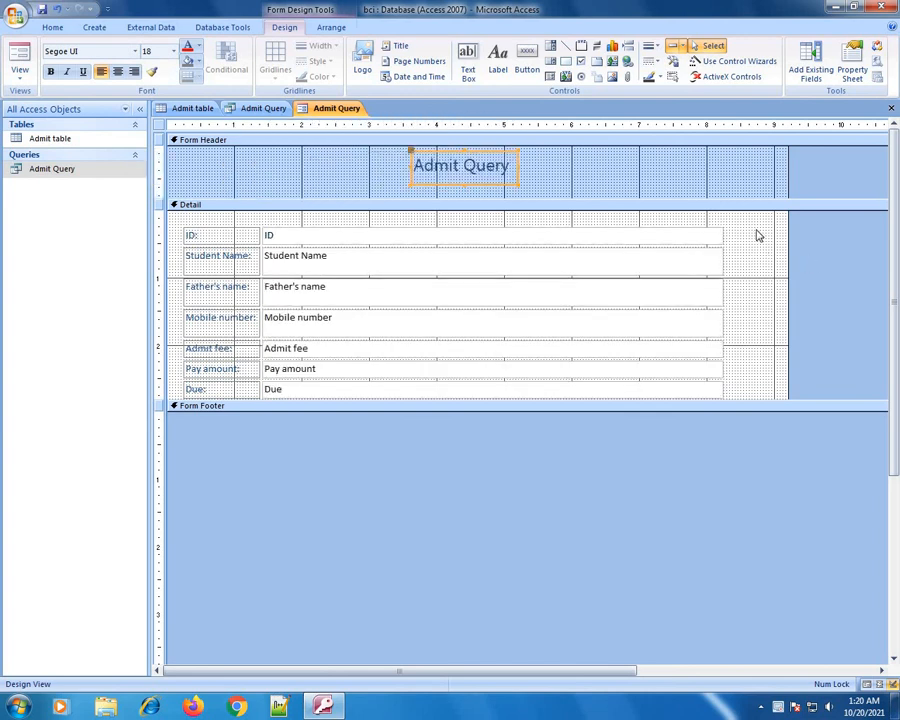
Narrow all the field text boxes to about 2.9 inches and move them with their labels to the middle of the Detail section
{"action": "left_click_drag", "start_coordinate": [735, 232], "coordinate": [550, 395]}
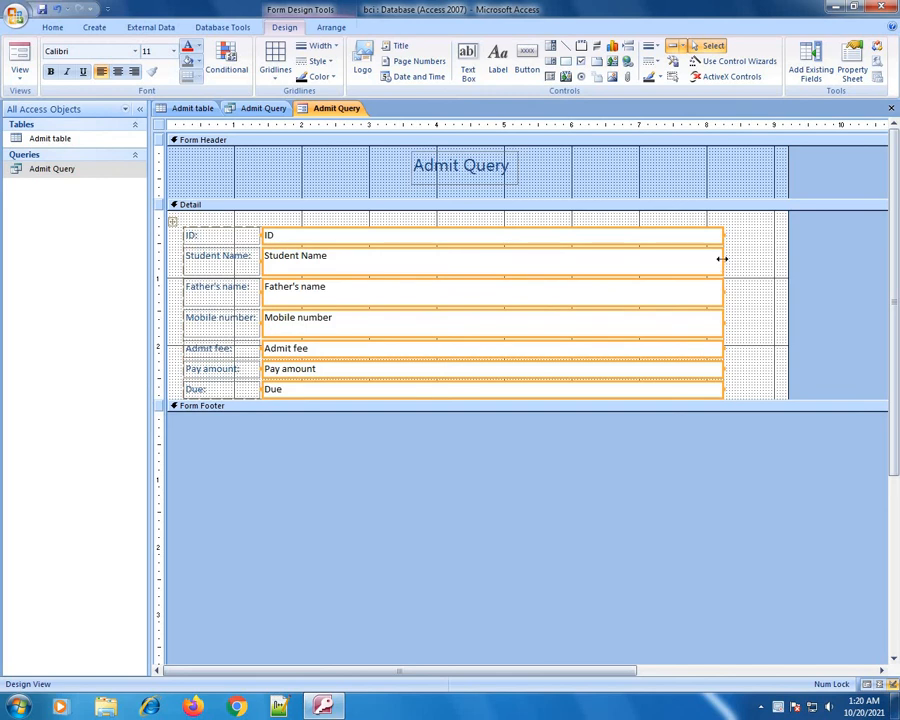
{"action": "left_click_drag", "start_coordinate": [721, 259], "coordinate": [459, 259]}
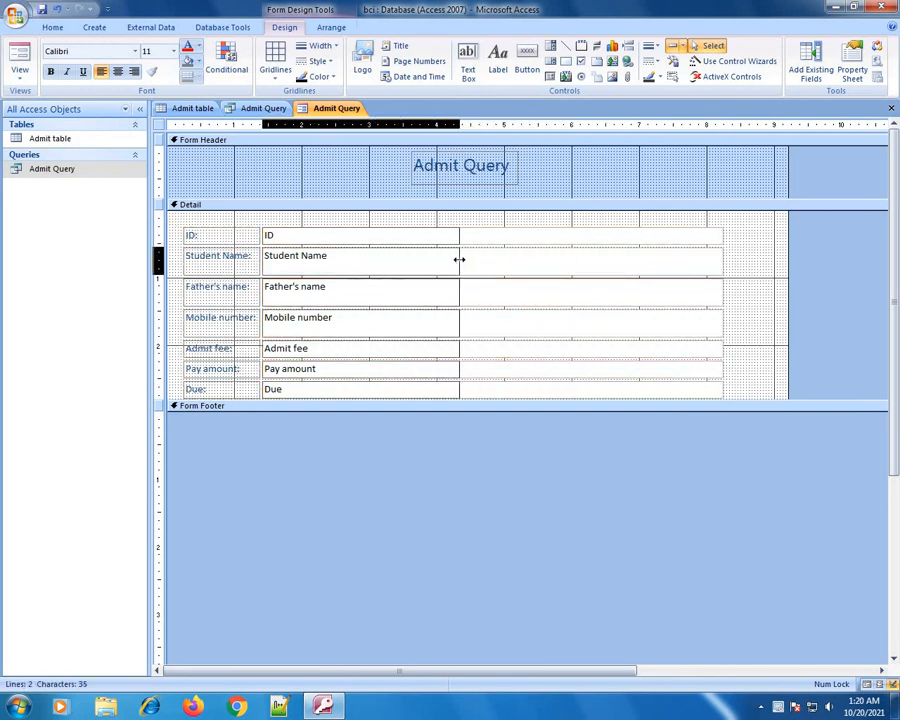
{"action": "left_click_drag", "start_coordinate": [532, 227], "coordinate": [237, 400]}
{"action": "left_click_drag", "start_coordinate": [385, 237], "coordinate": [532, 231]}
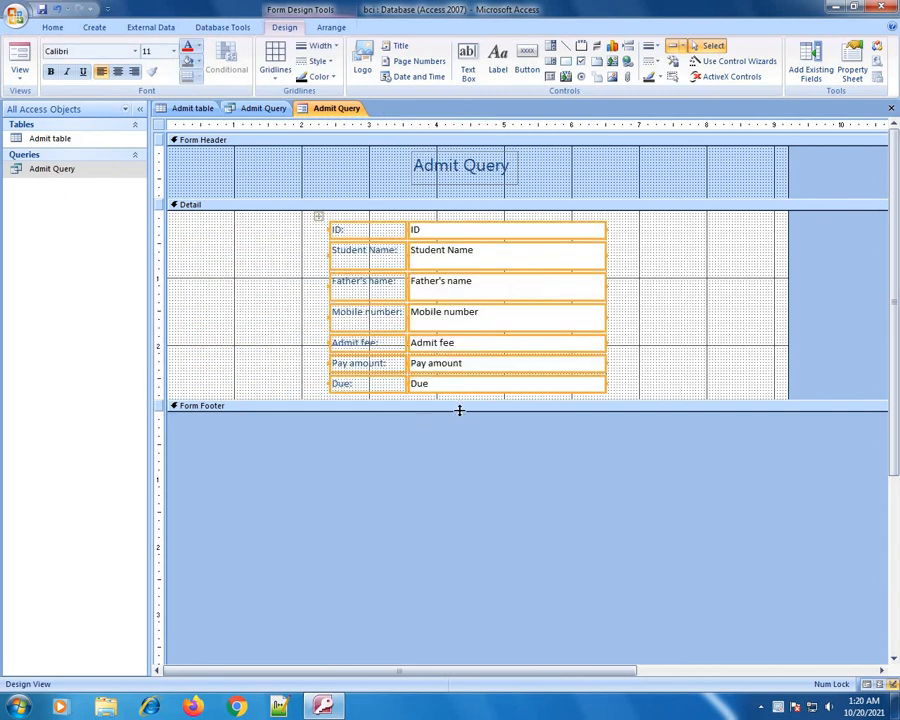
Extend the form footer to about 0.7 inches high and save the form as Admit Form
{"action": "left_click_drag", "start_coordinate": [461, 409], "coordinate": [468, 457]}
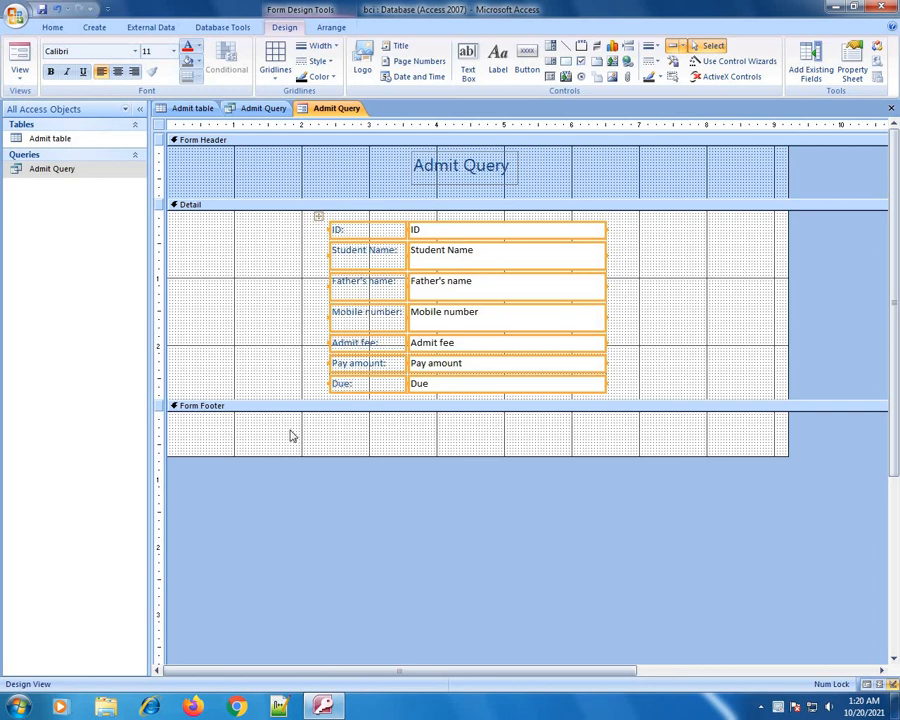
{"action": "left_click", "coordinate": [43, 10]}
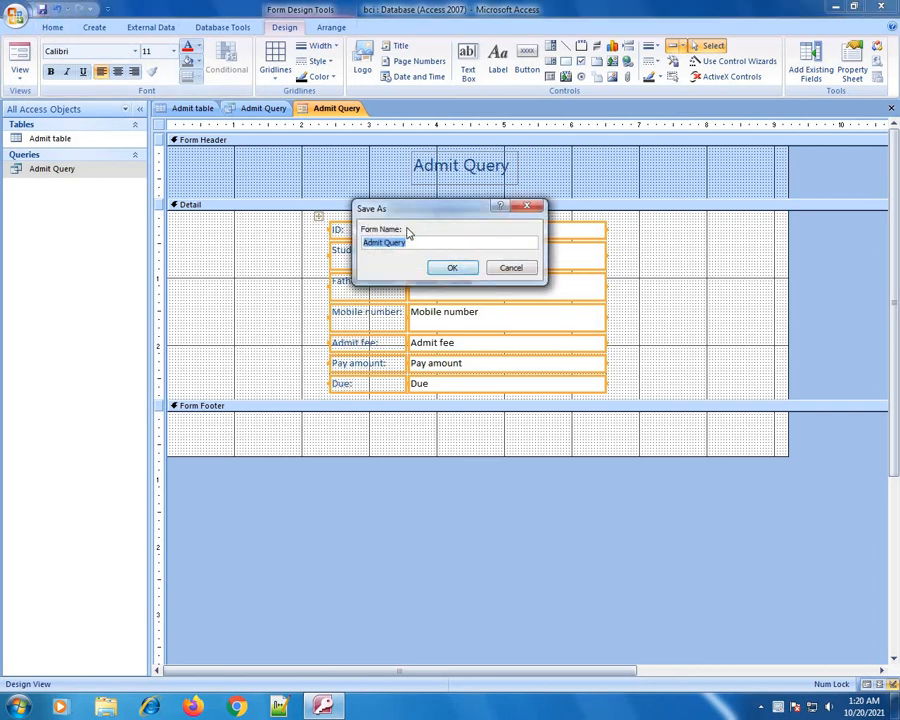
{"action": "left_click", "coordinate": [419, 247]}
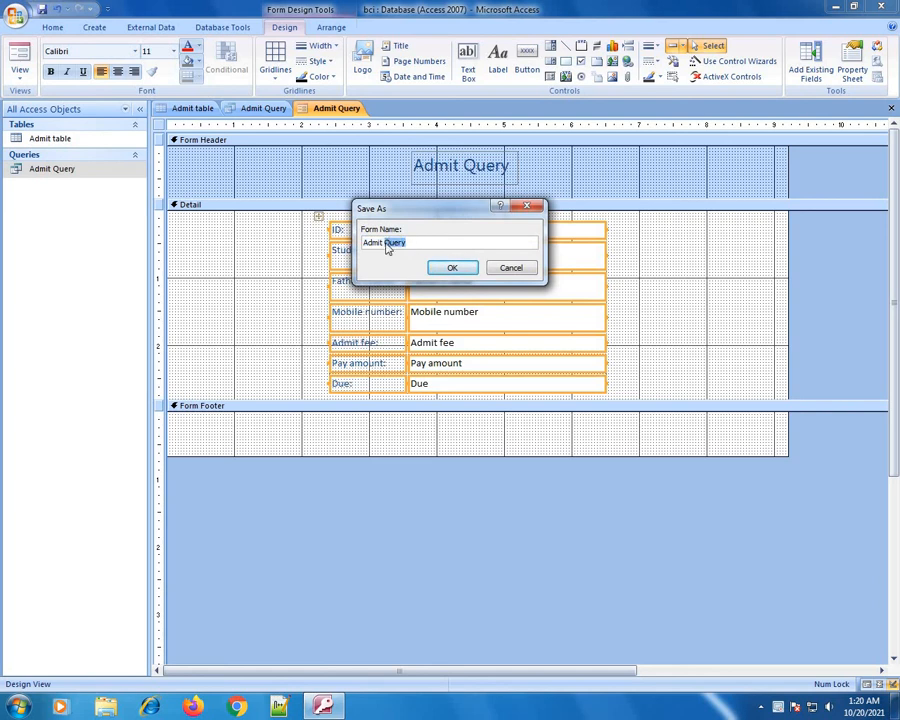
{"action": "type", "text": "Form"}
{"action": "left_click", "coordinate": [466, 266]}
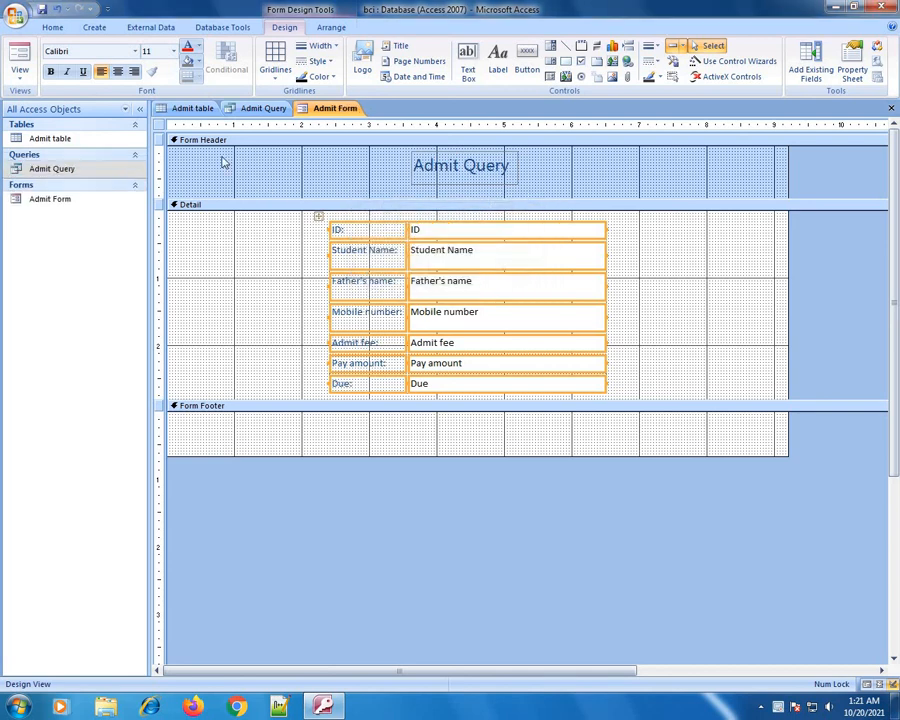
{"action": "left_click", "coordinate": [41, 11]}
Display the Admit Form in Form View and check the fields of the first student record
{"action": "left_click", "coordinate": [19, 58]}
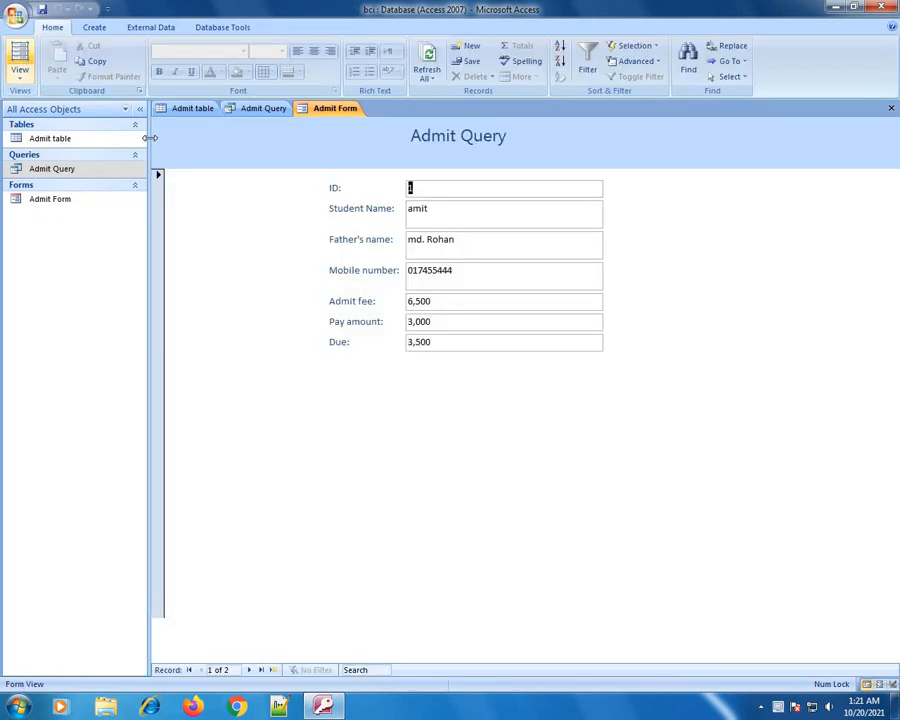
{"action": "left_click", "coordinate": [439, 208]}
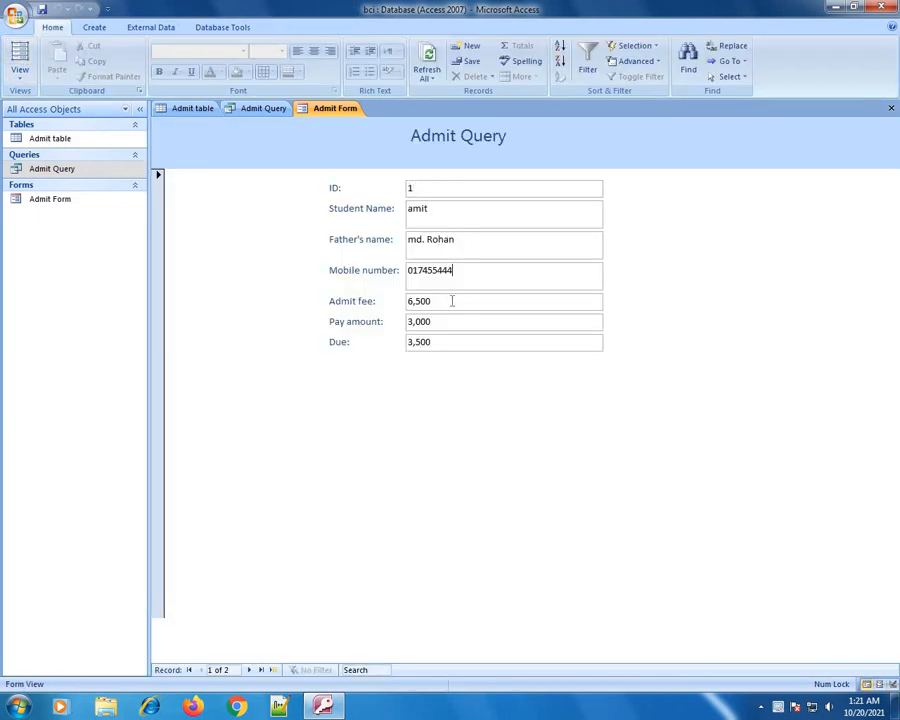